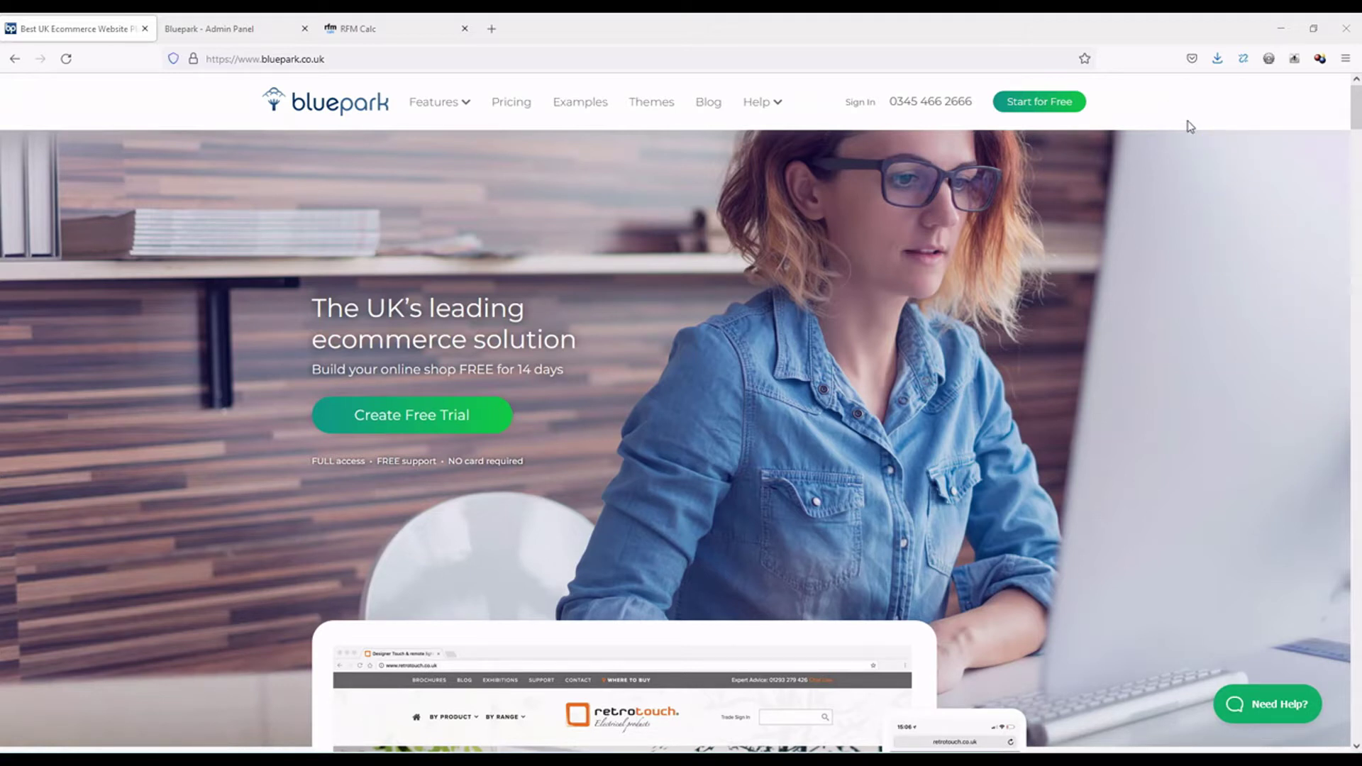
# Look through the Bluepark homepage down to the free trial offer, including the Trustpilot reviews section.
pyautogui.moveTo(1351, 100); pyautogui.dragTo(1353, 673)
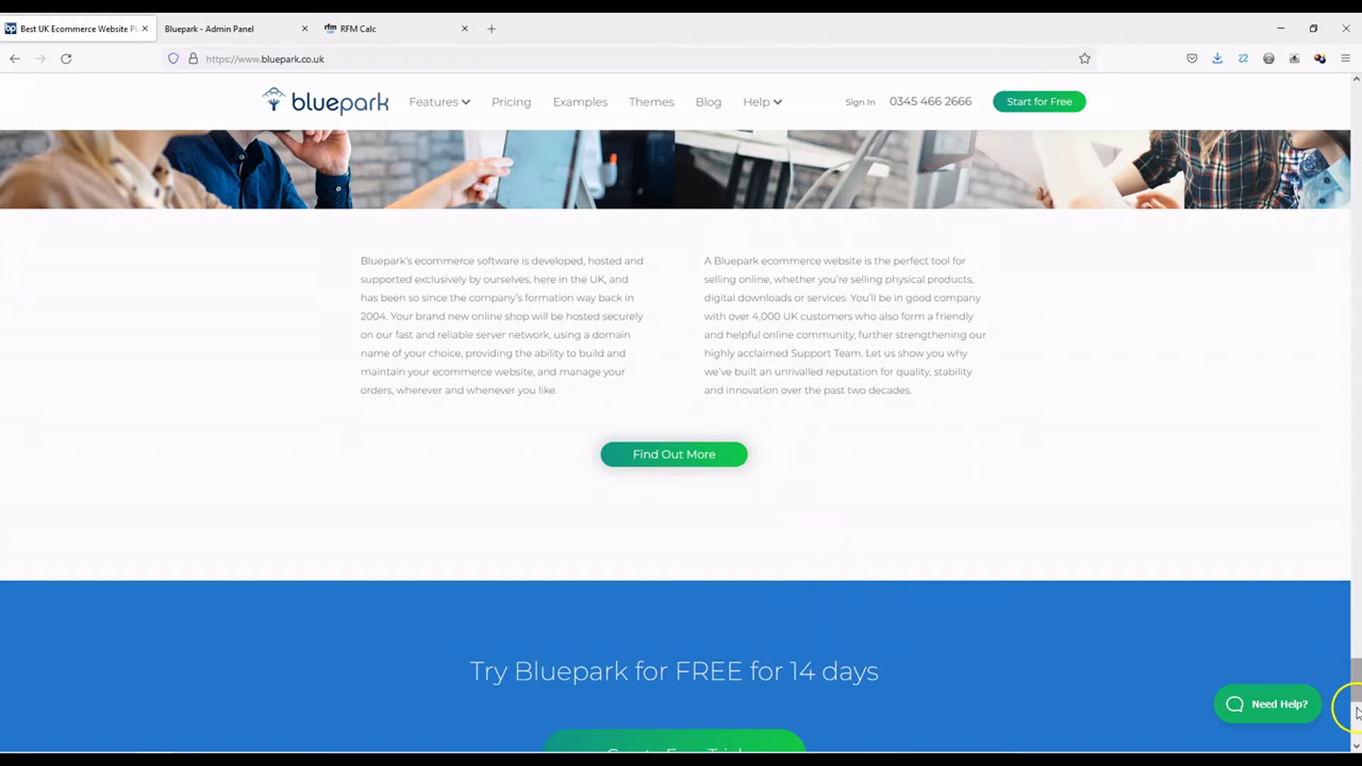
pyautogui.moveTo(1356, 677); pyautogui.dragTo(1356, 81)
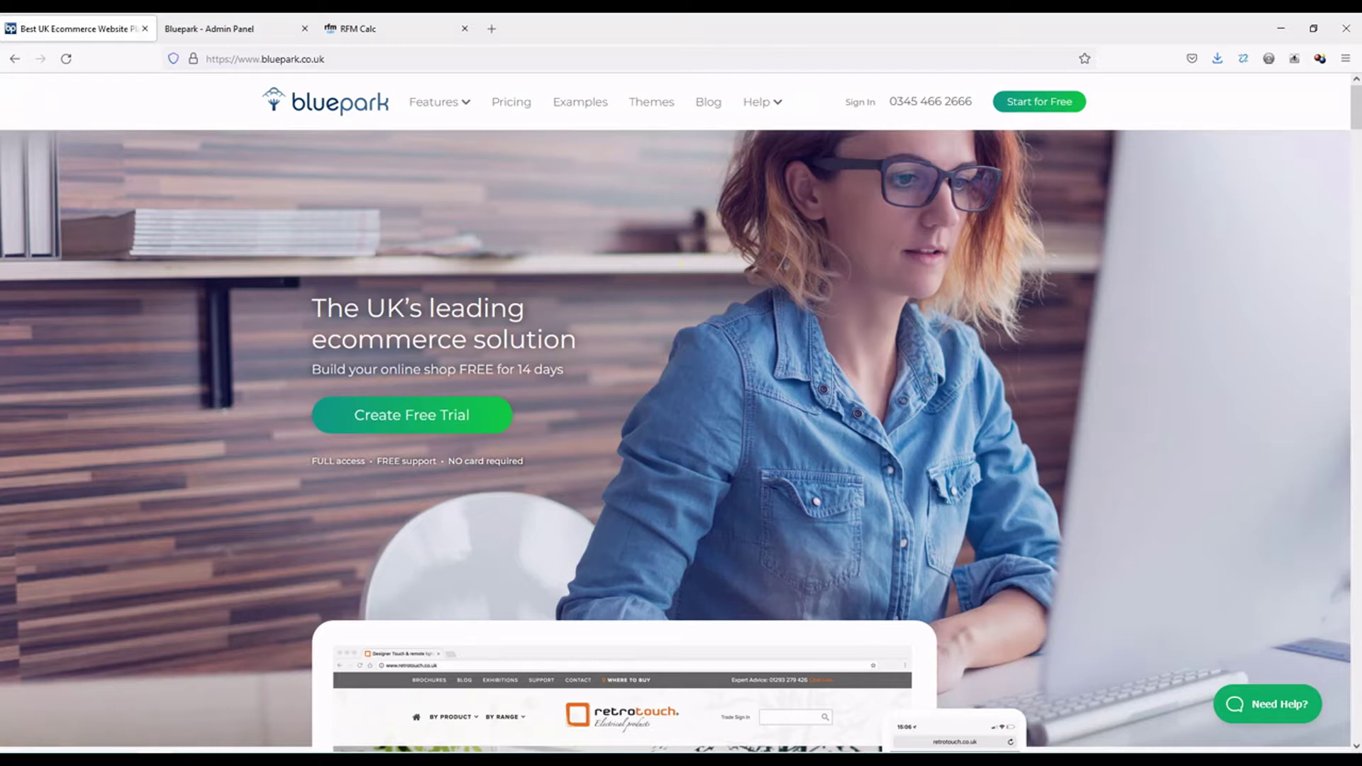
pyautogui.moveTo(1351, 96); pyautogui.dragTo(1356, 328)
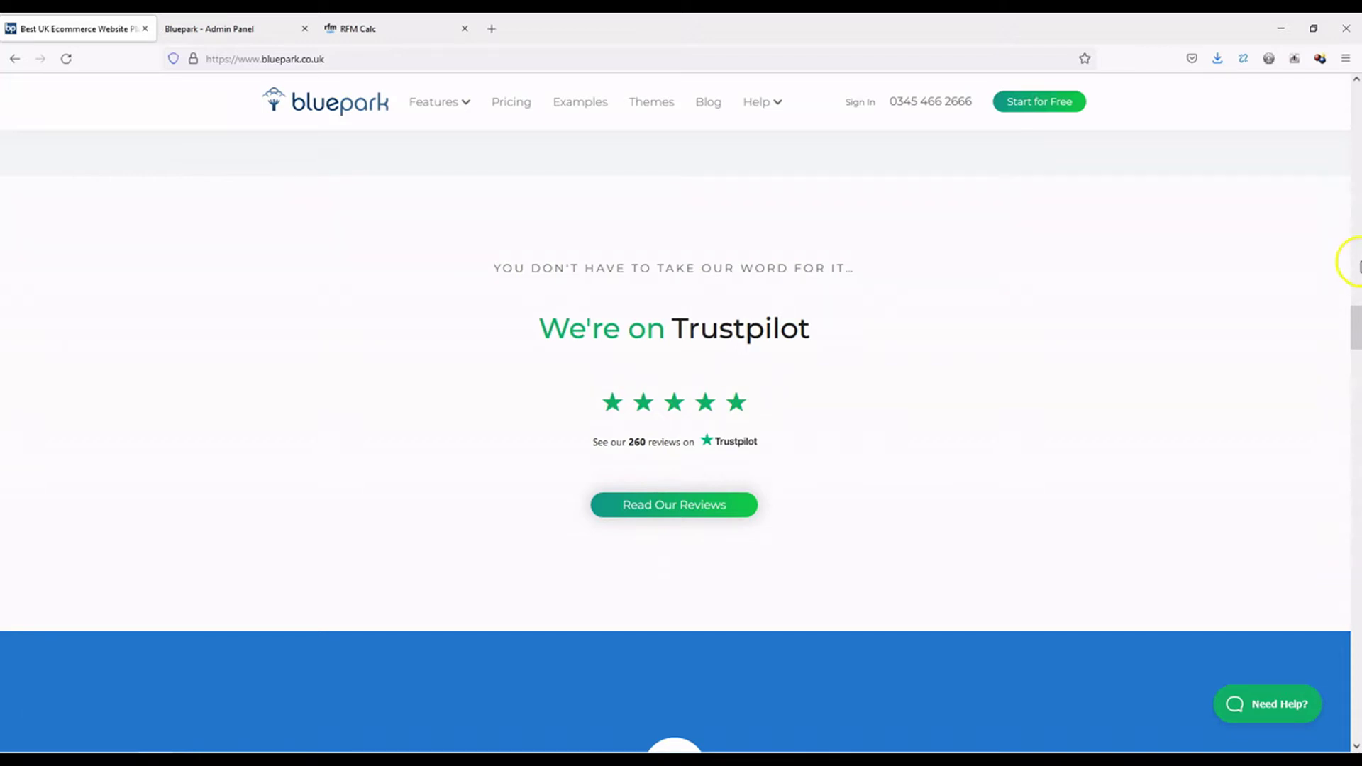
pyautogui.moveTo(1357, 326); pyautogui.dragTo(1356, 88)
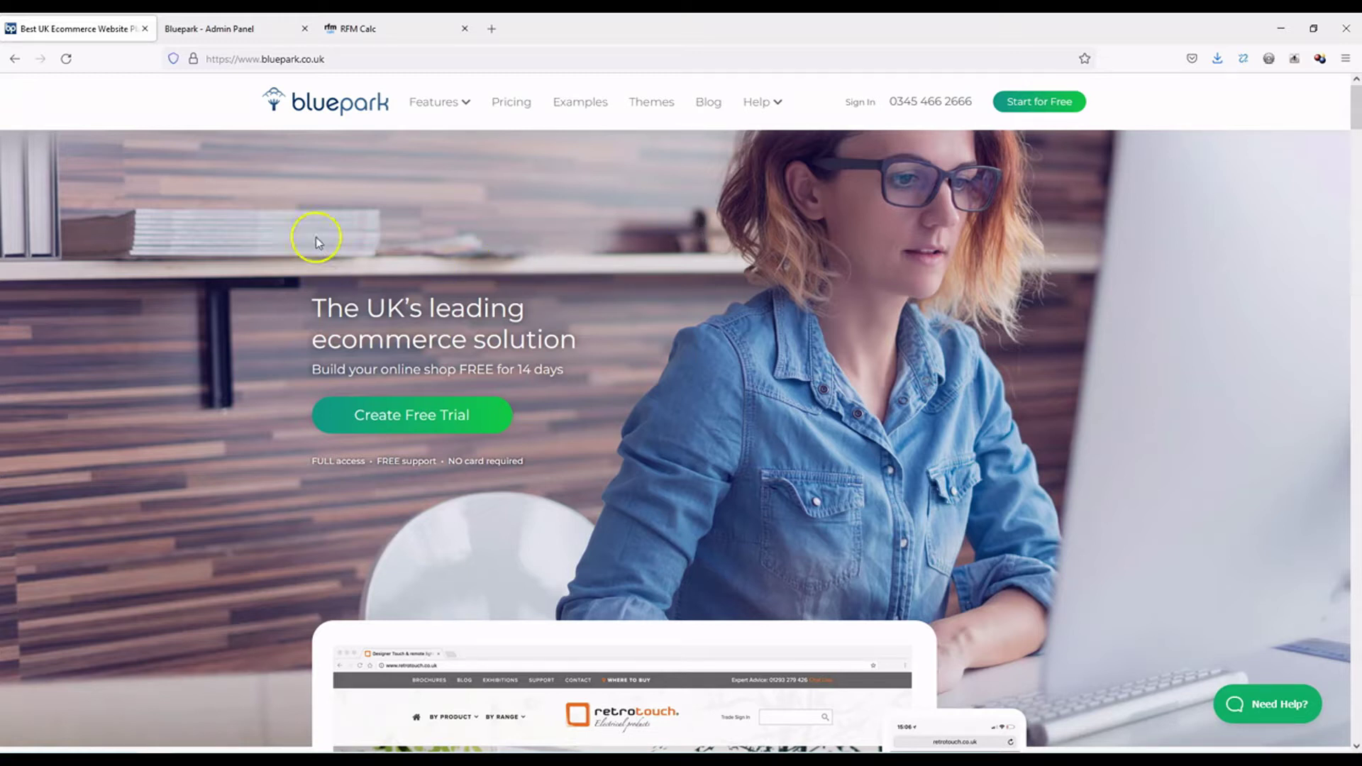
# Open the pricing page and compare the Retail, Business and Enterprise packages.
pyautogui.click(526, 103)
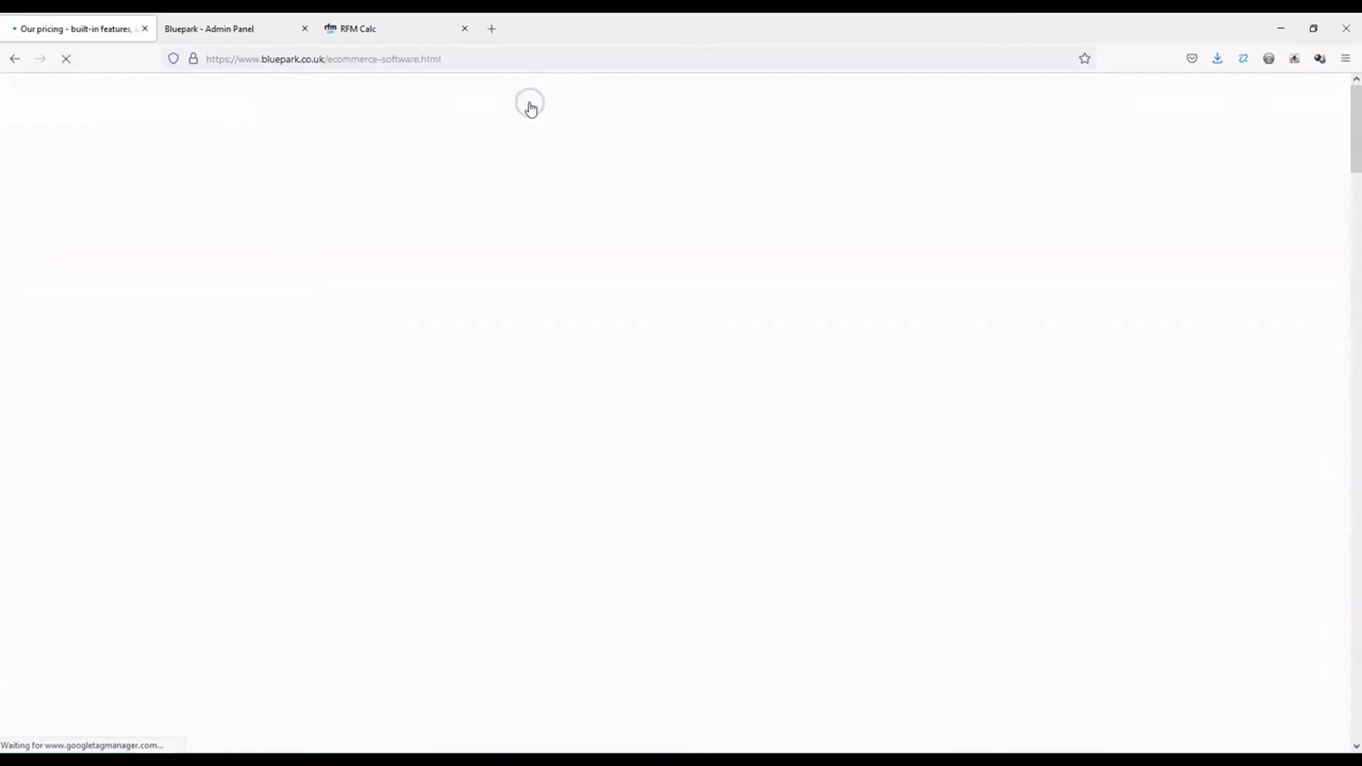
pyautogui.scroll(-2, 1199, 369)
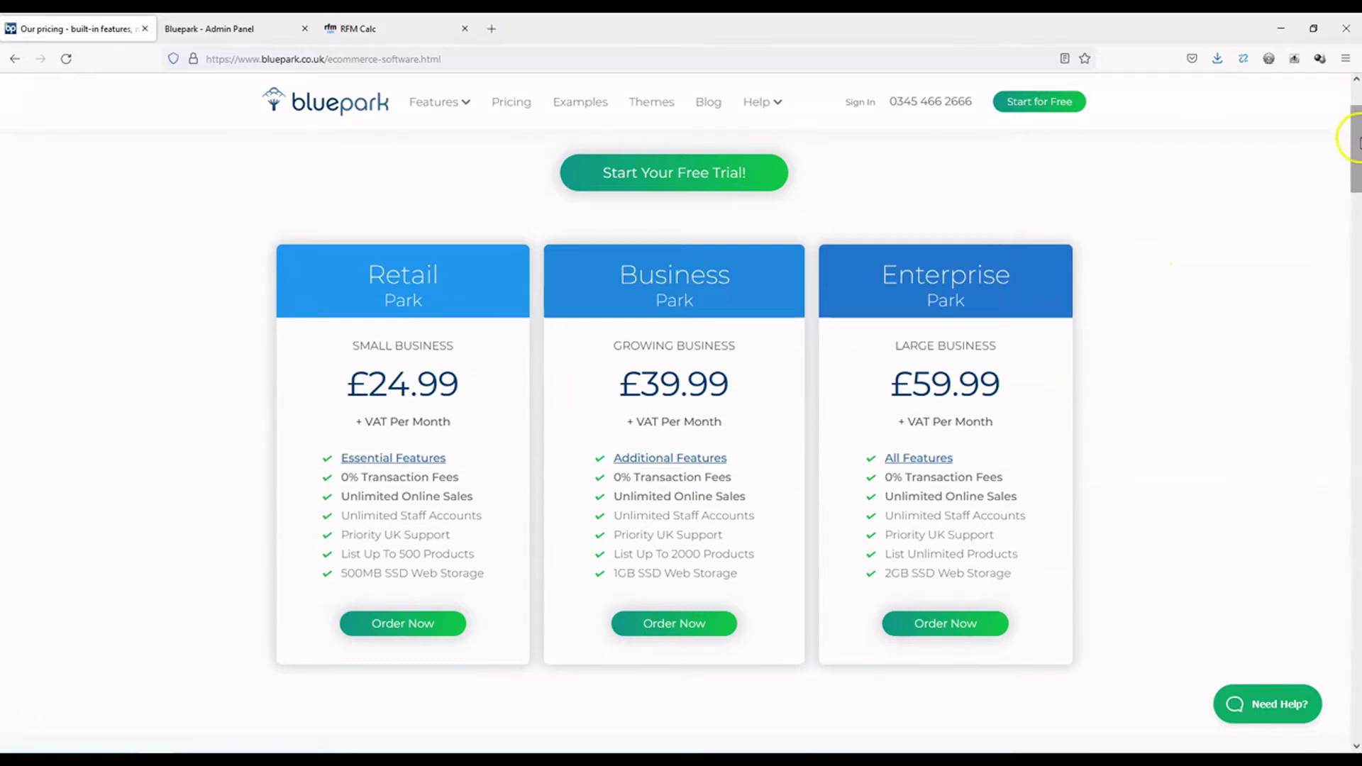
pyautogui.scroll(2, 1347, 137)
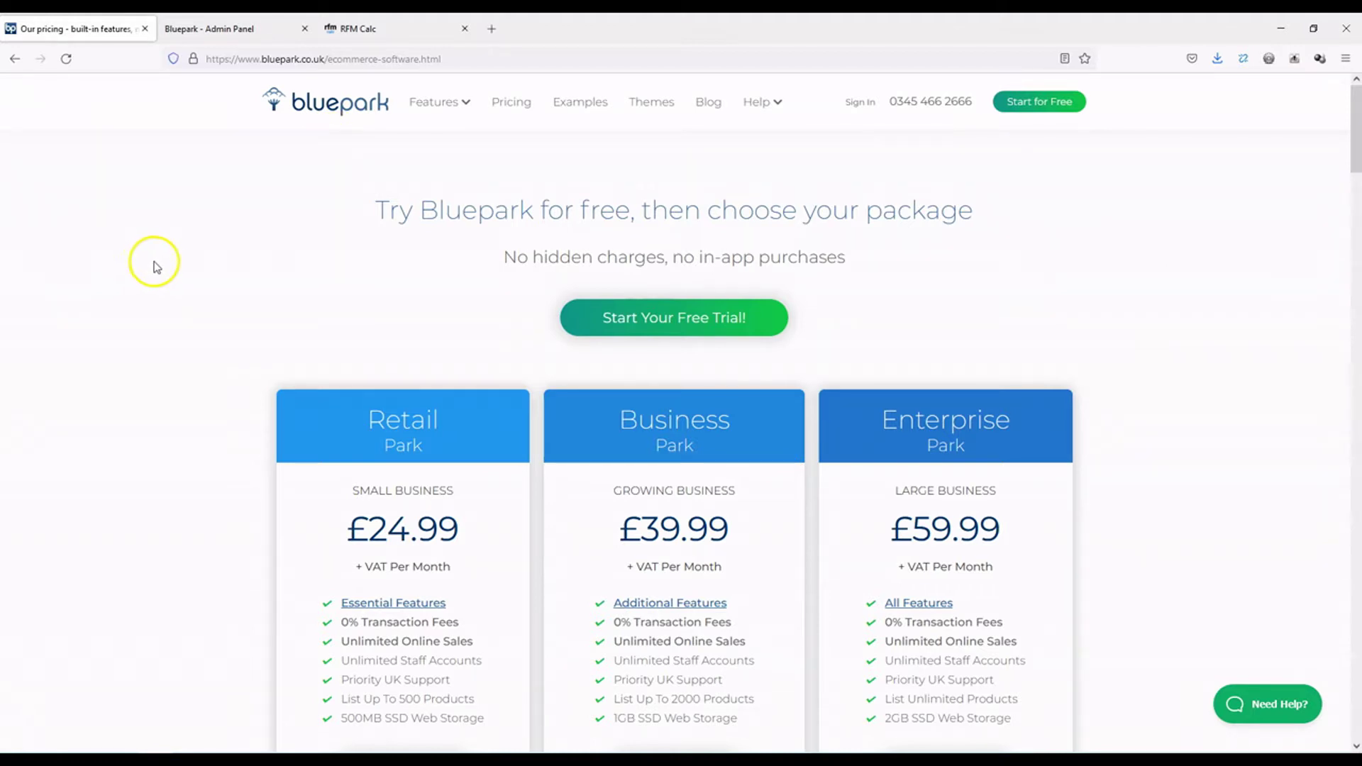
# Switch to the store's admin panel, look over the dashboard and open the sales statistics.
pyautogui.click(267, 33)
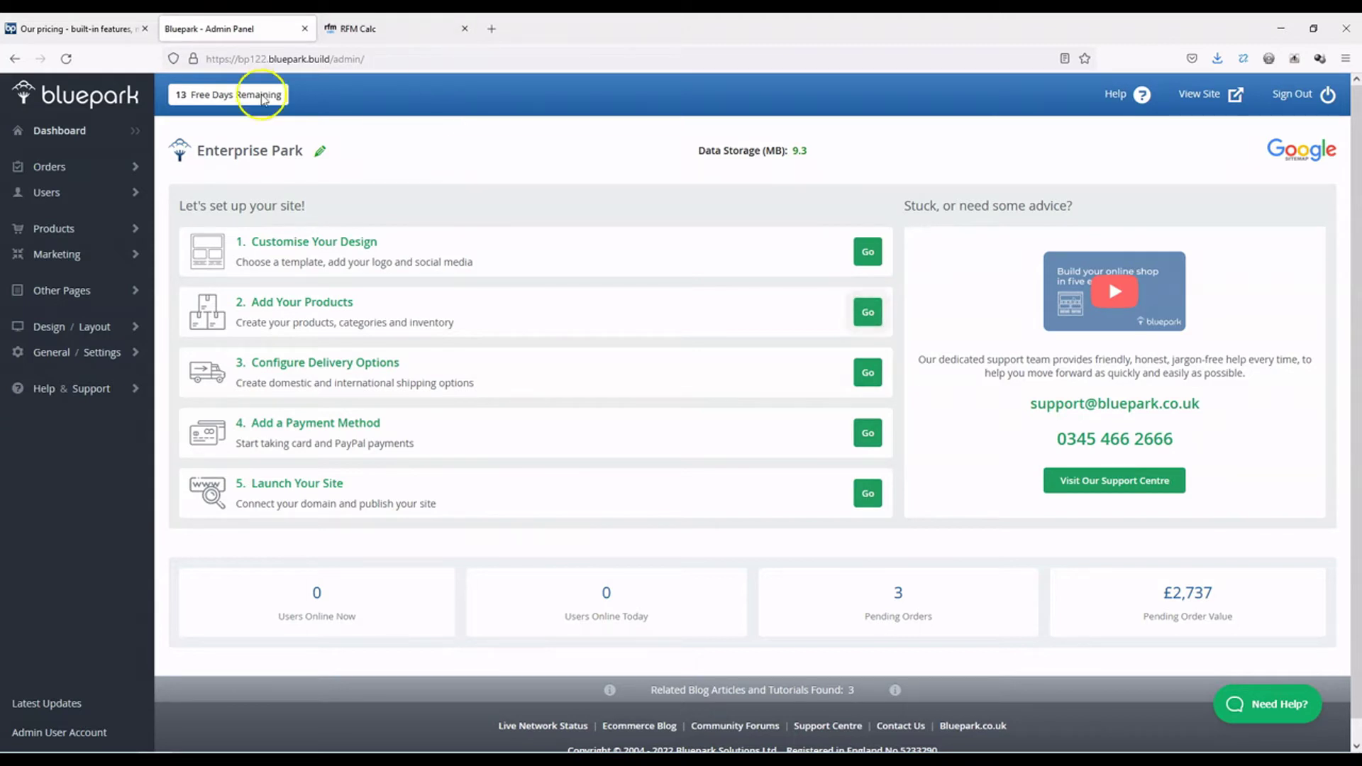
pyautogui.scroll(-1, 710, 340)
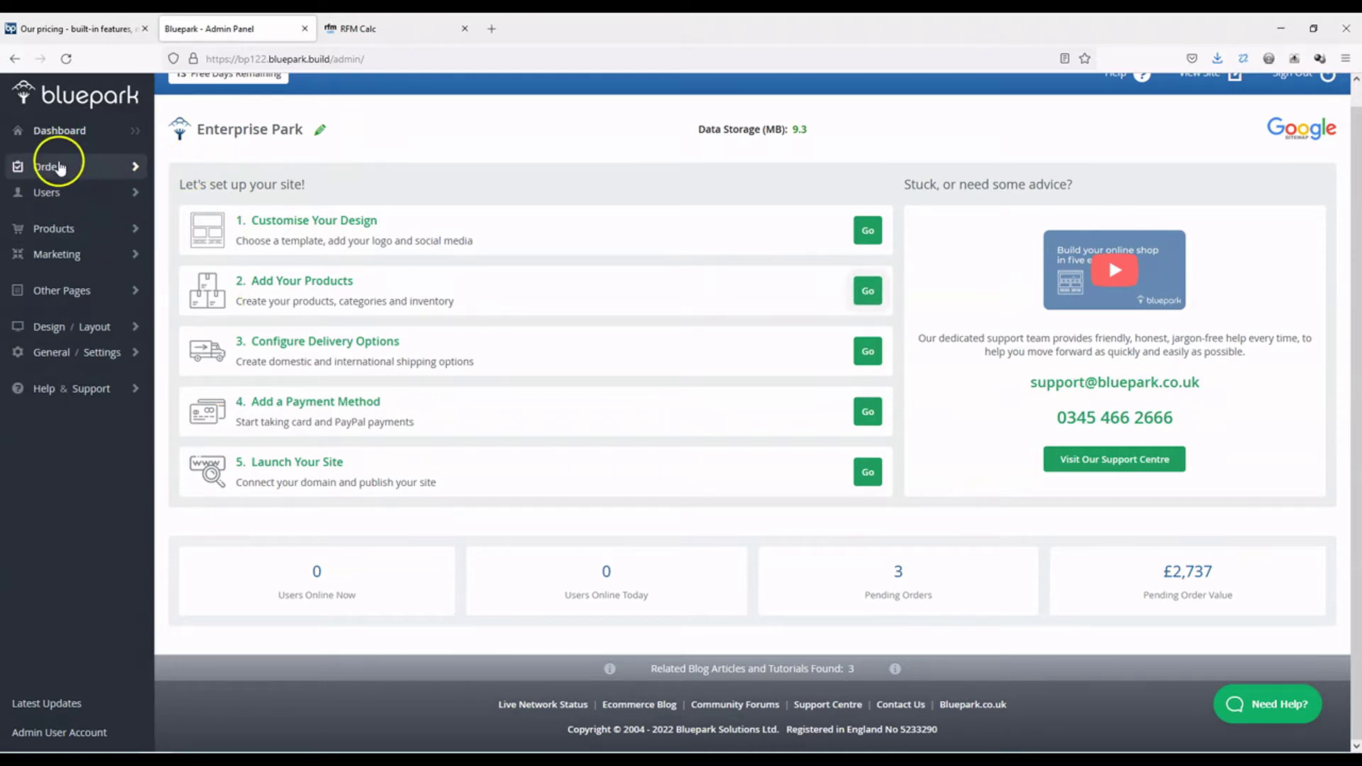
pyautogui.click(71, 169)
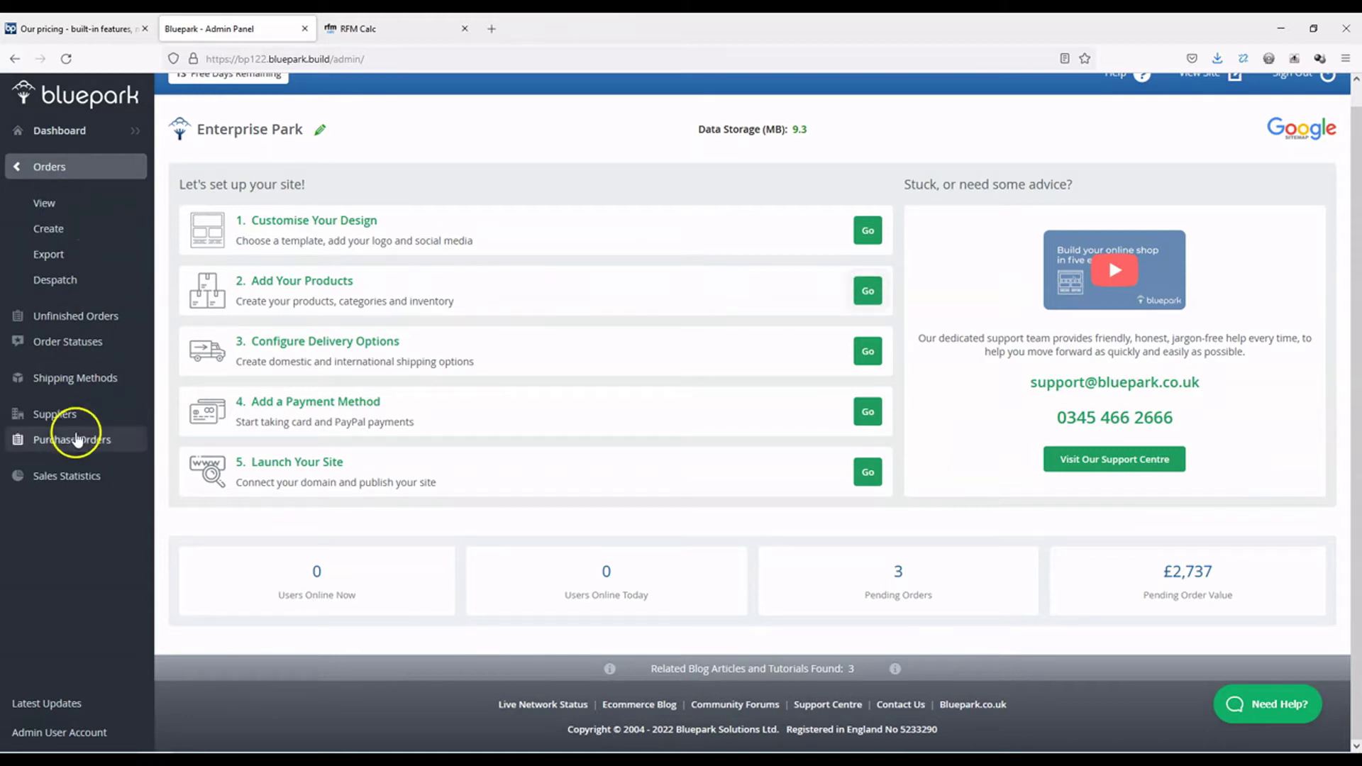
pyautogui.click(66, 475)
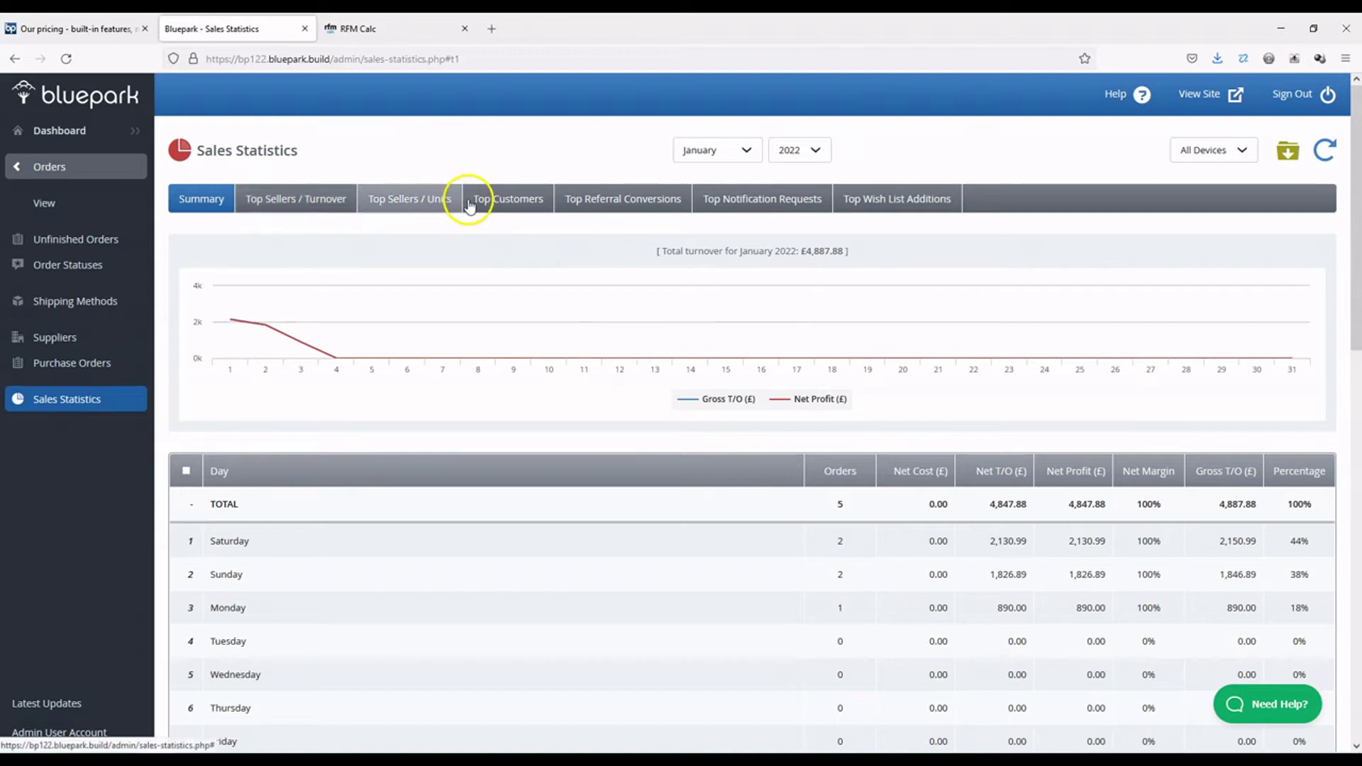
# Open the site statistics and show the most viewed pages.
pyautogui.click(61, 166)
pyautogui.click(43, 188)
pyautogui.click(80, 426)
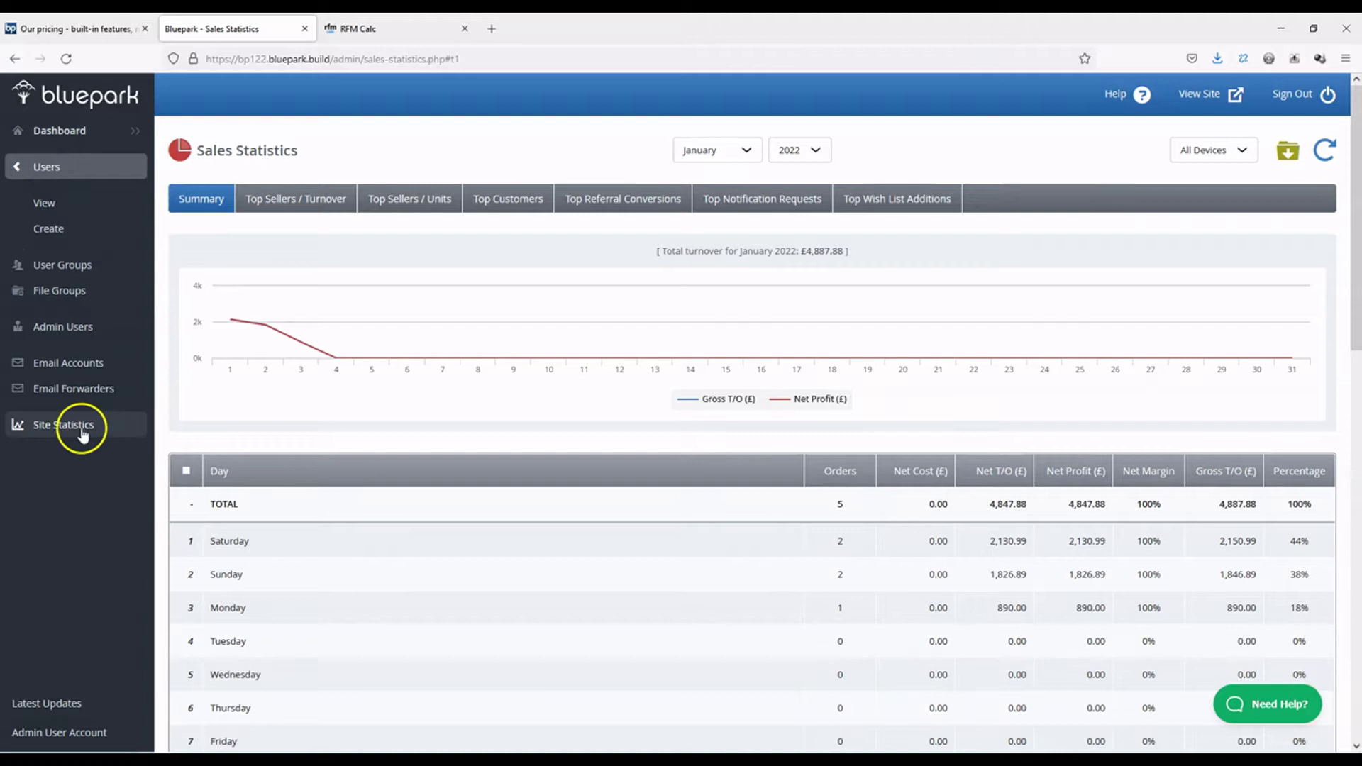
pyautogui.click(280, 201)
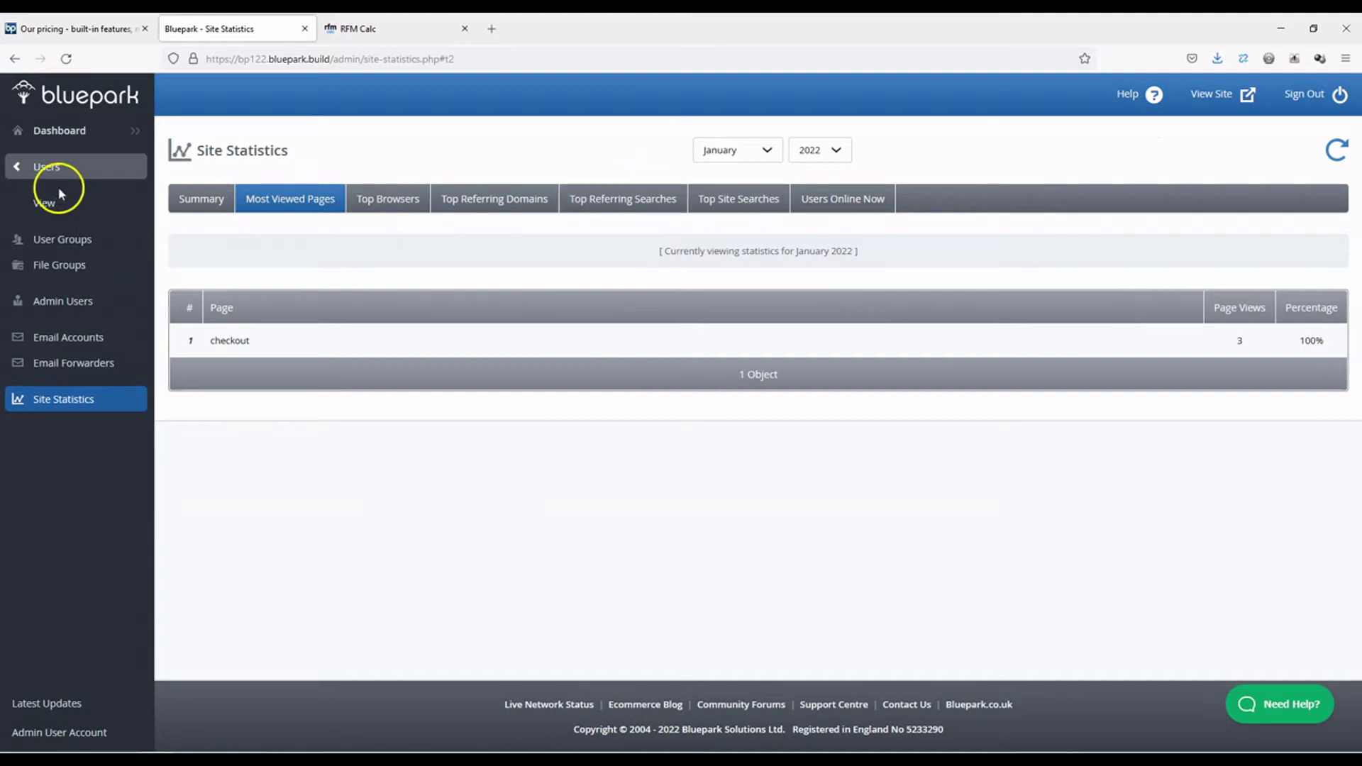
# Open the default flat-blue template in the advanced editor and examine its page settings and additional CSS code.
pyautogui.click(20, 167)
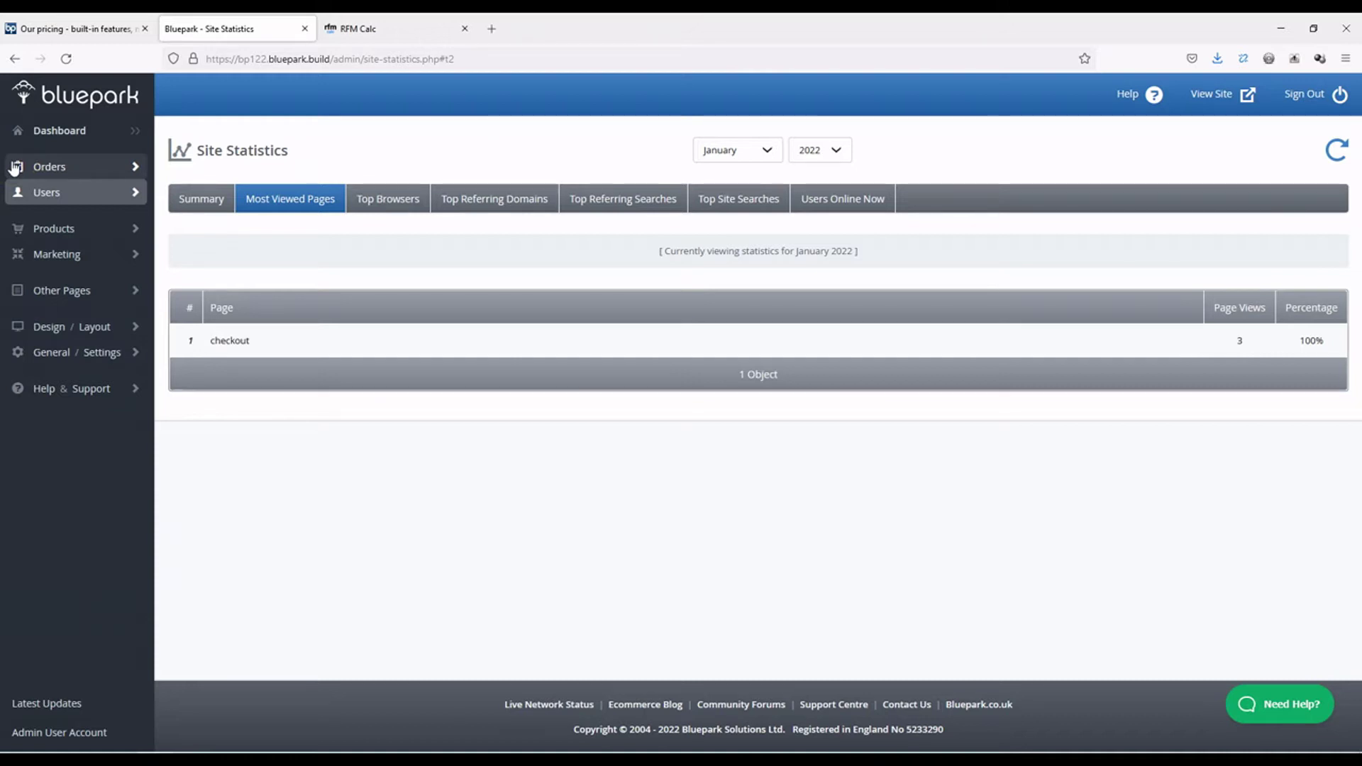
pyautogui.click(82, 325)
pyautogui.click(98, 202)
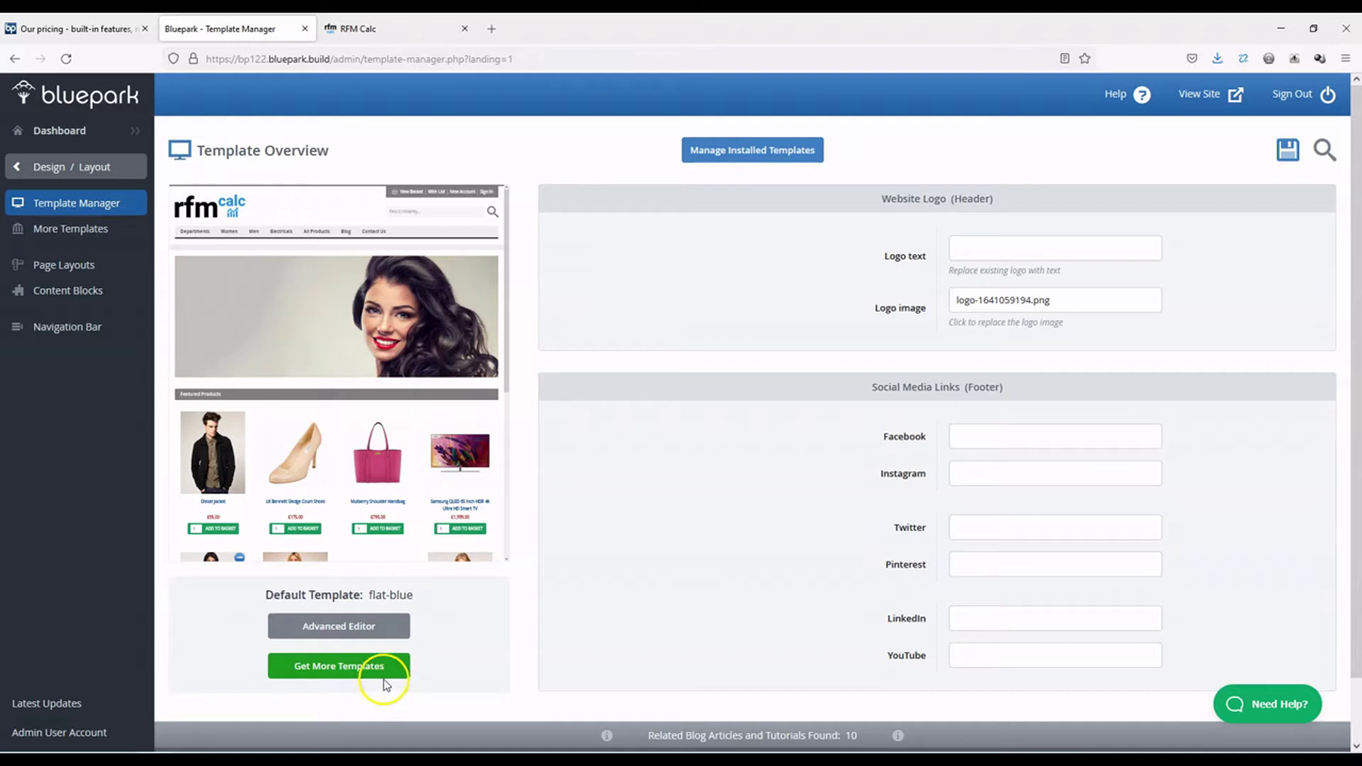
pyautogui.click(390, 624)
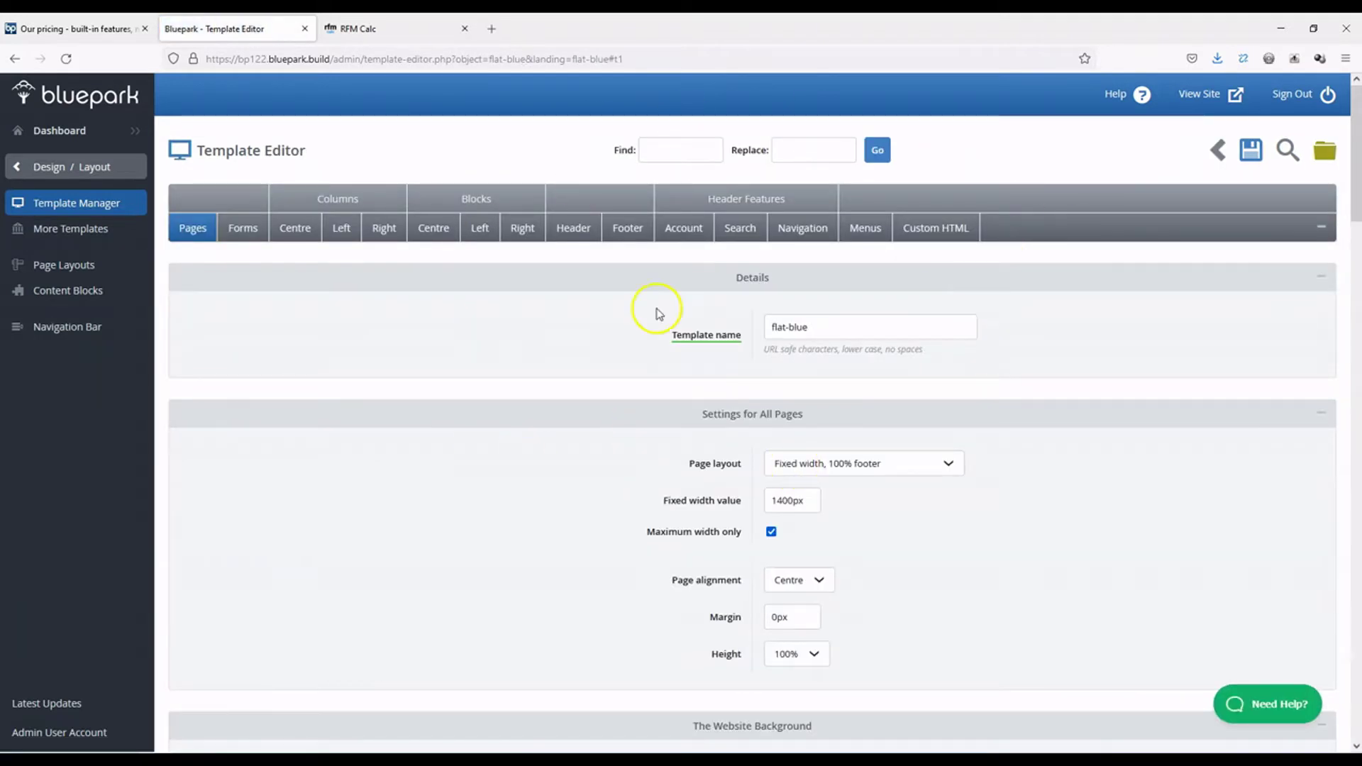
pyautogui.scroll(-8, 501, 383)
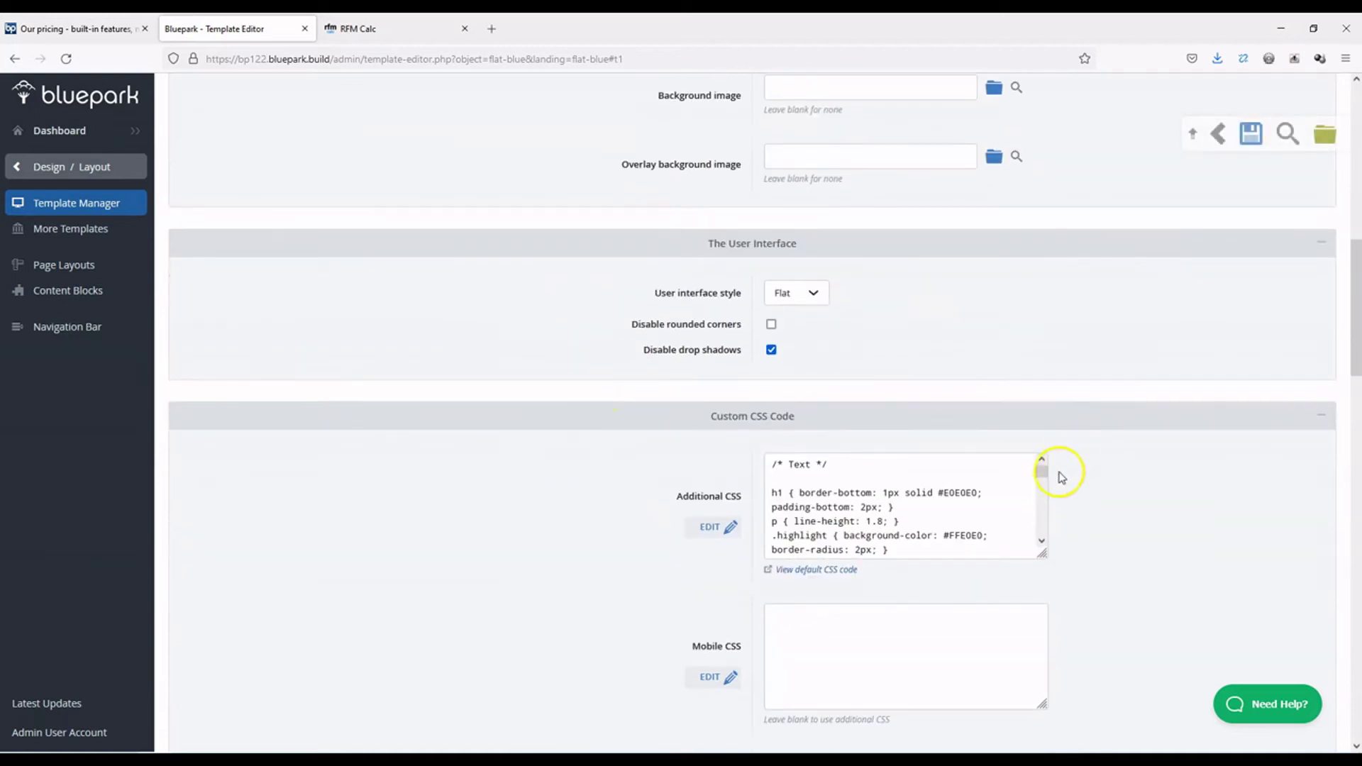
pyautogui.scroll(-3, 1043, 474)
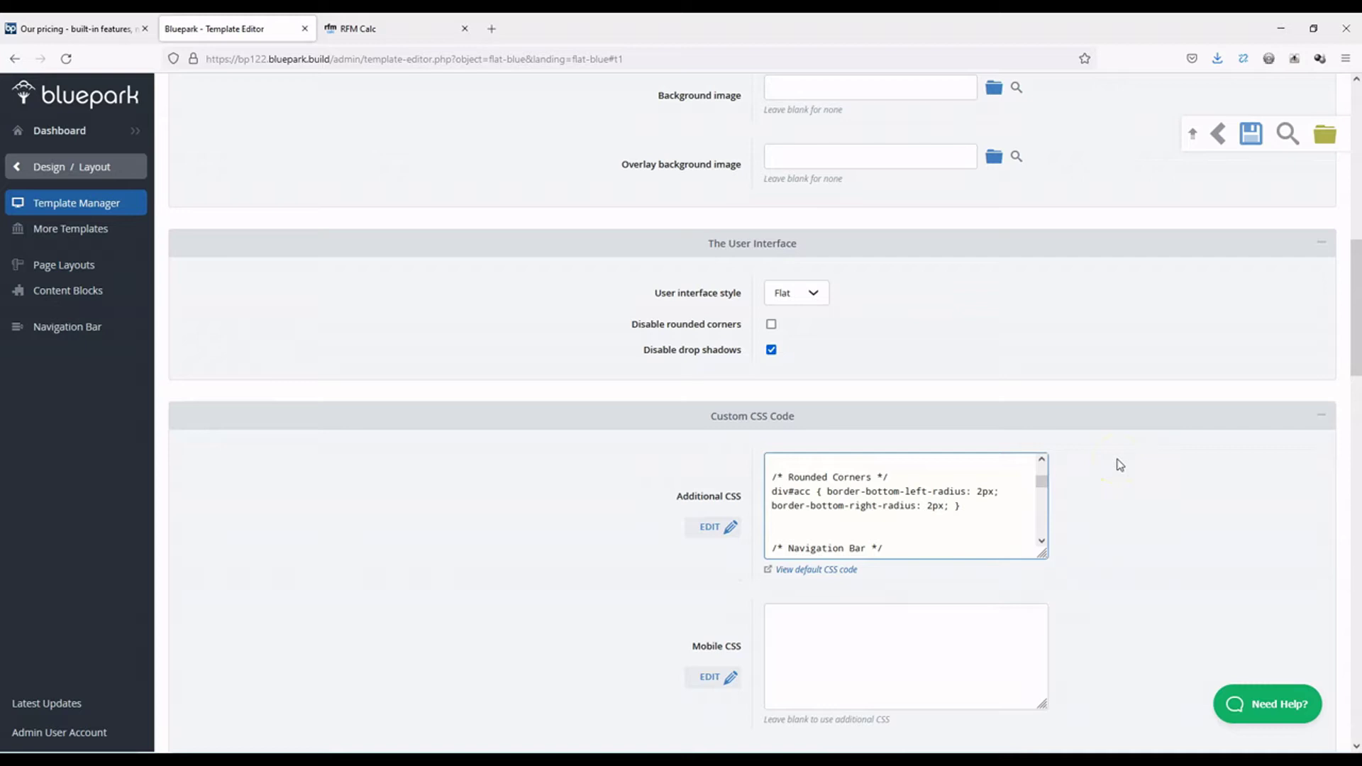
pyautogui.scroll(7, 827, 447)
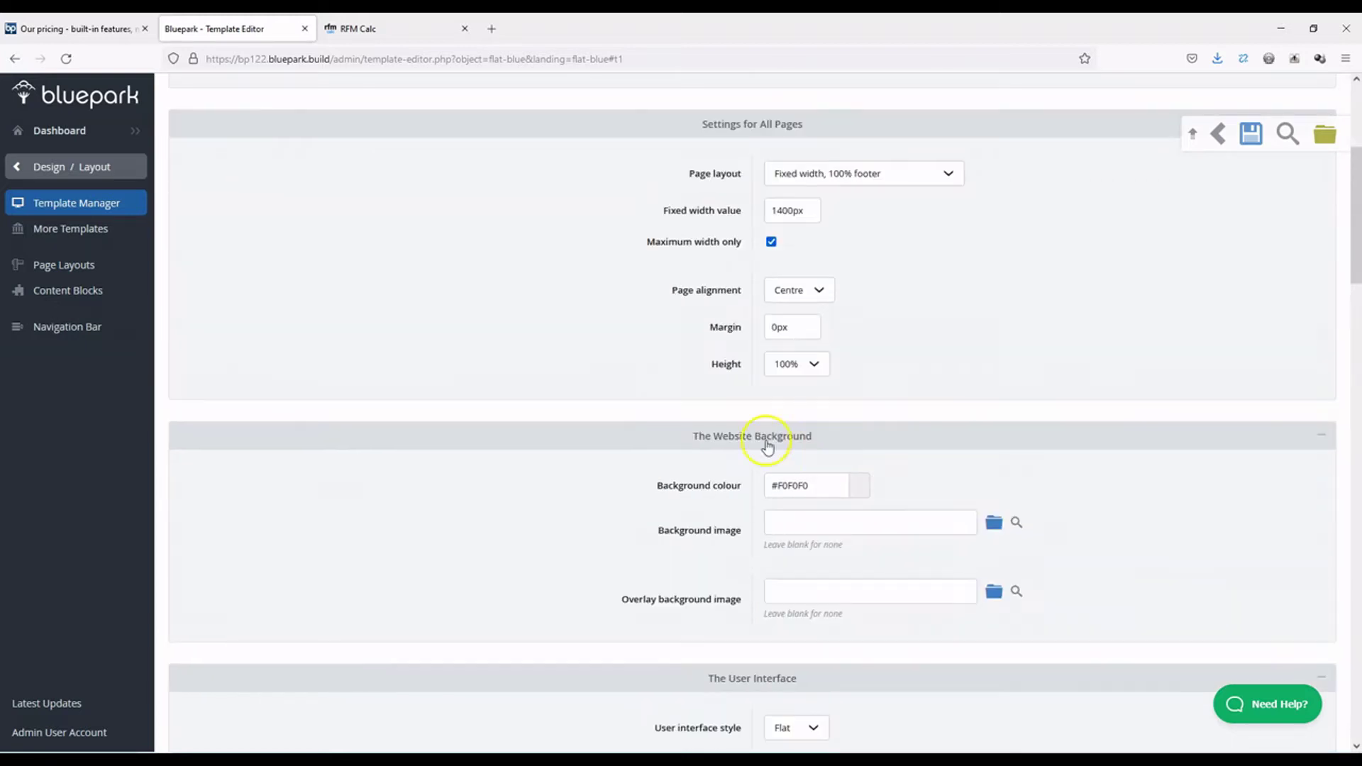
pyautogui.scroll(2, 475, 424)
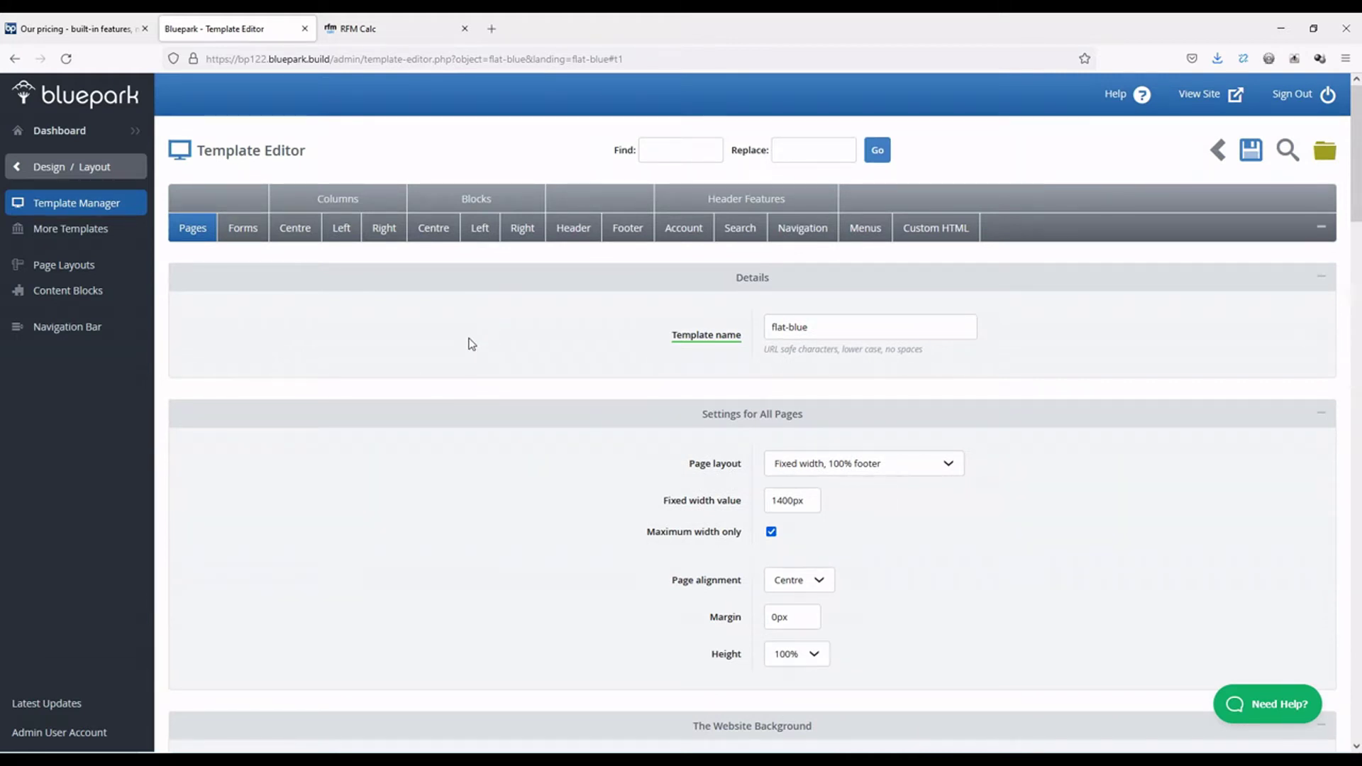
# Open the order list and view the details of the oldest order.
pyautogui.click(17, 167)
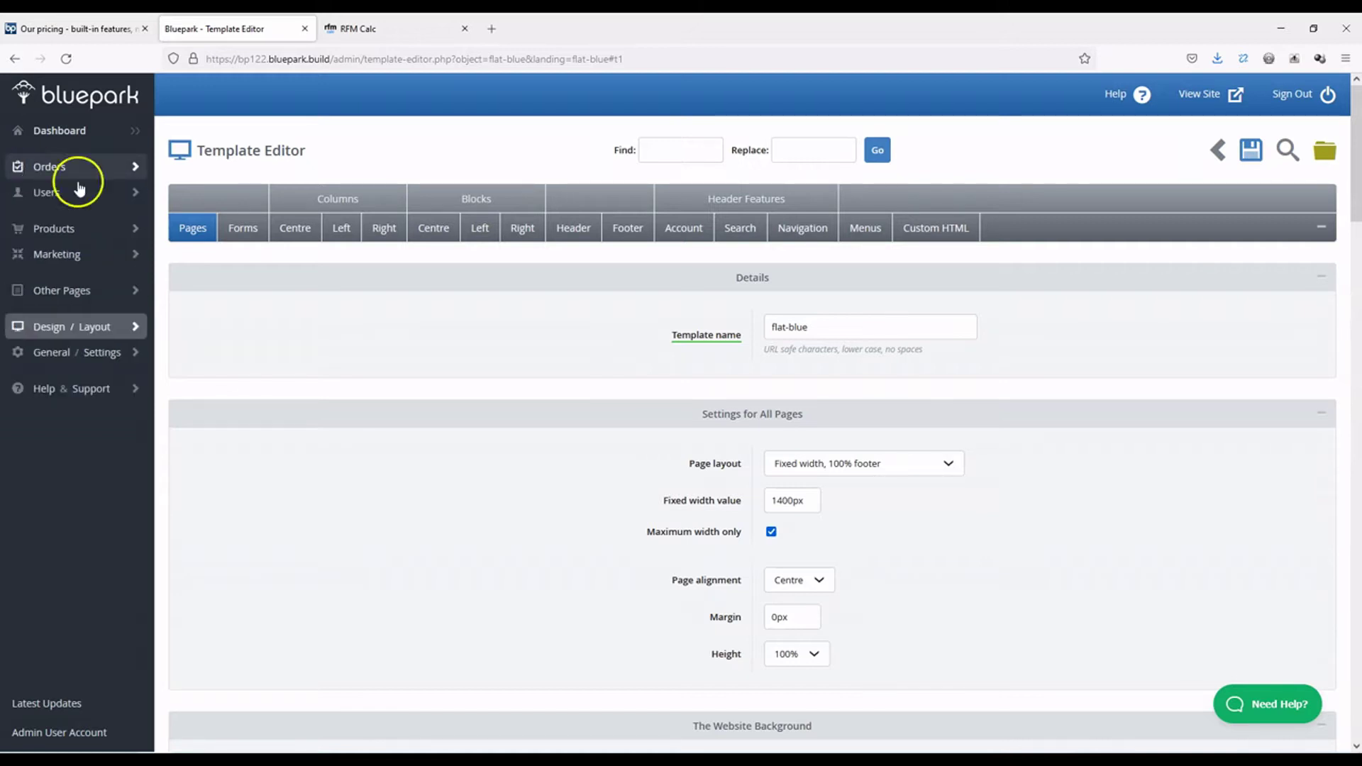
pyautogui.click(74, 173)
pyautogui.click(43, 203)
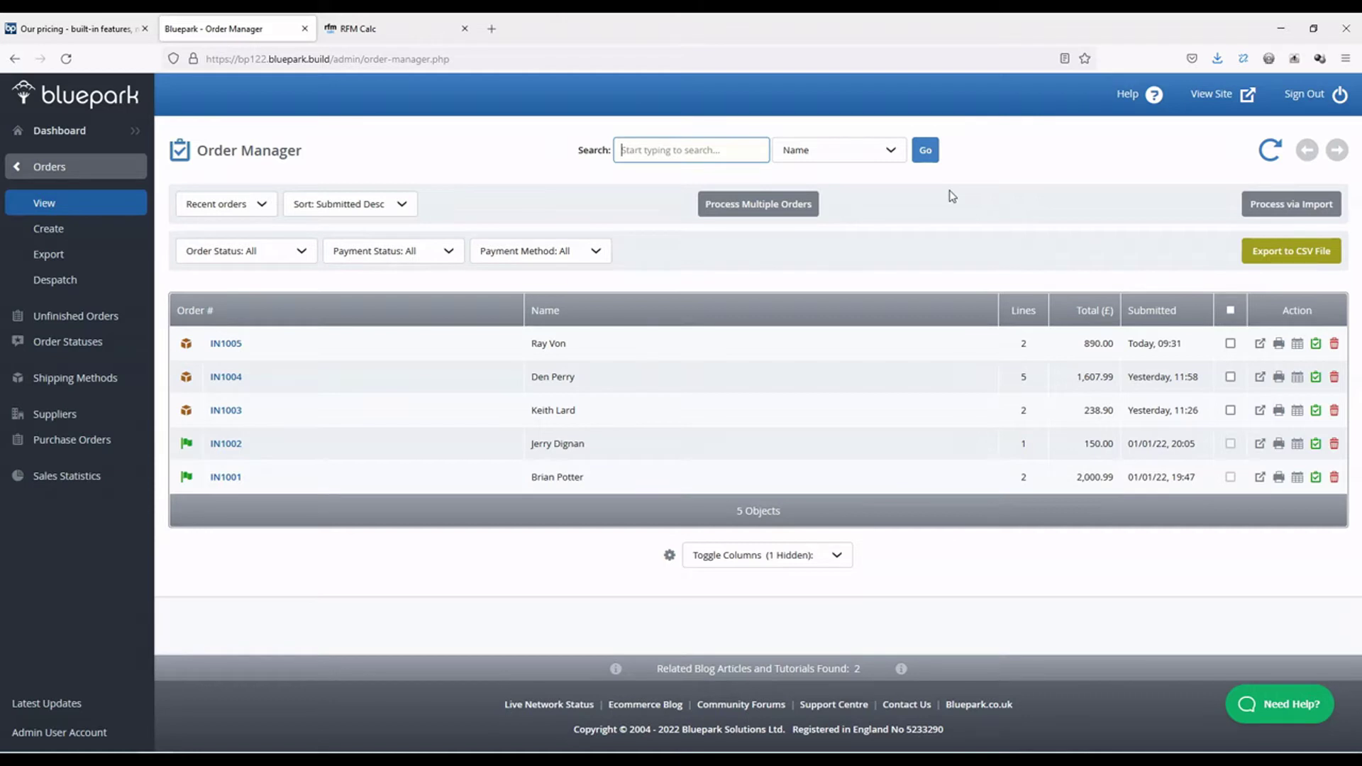
pyautogui.click(227, 476)
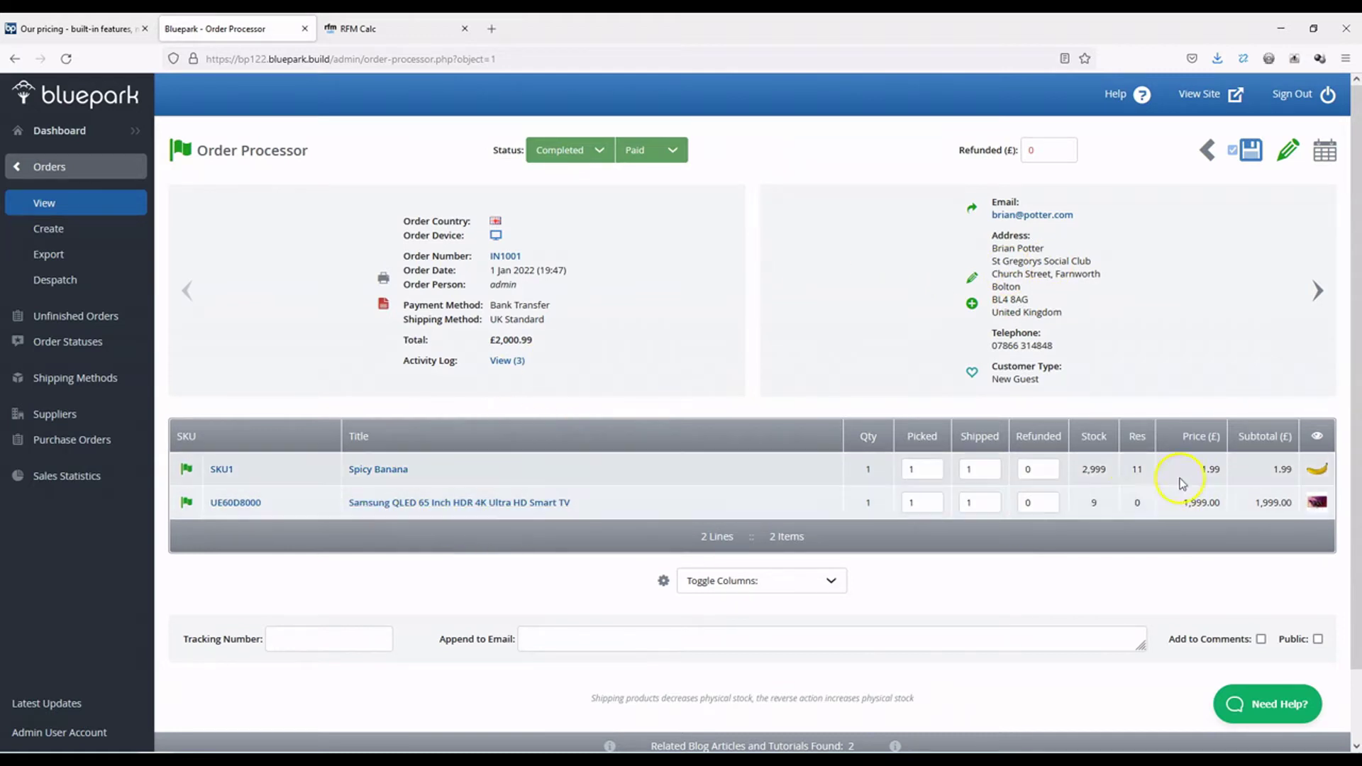
pyautogui.scroll(-2, 648, 444)
pyautogui.scroll(2, 539, 442)
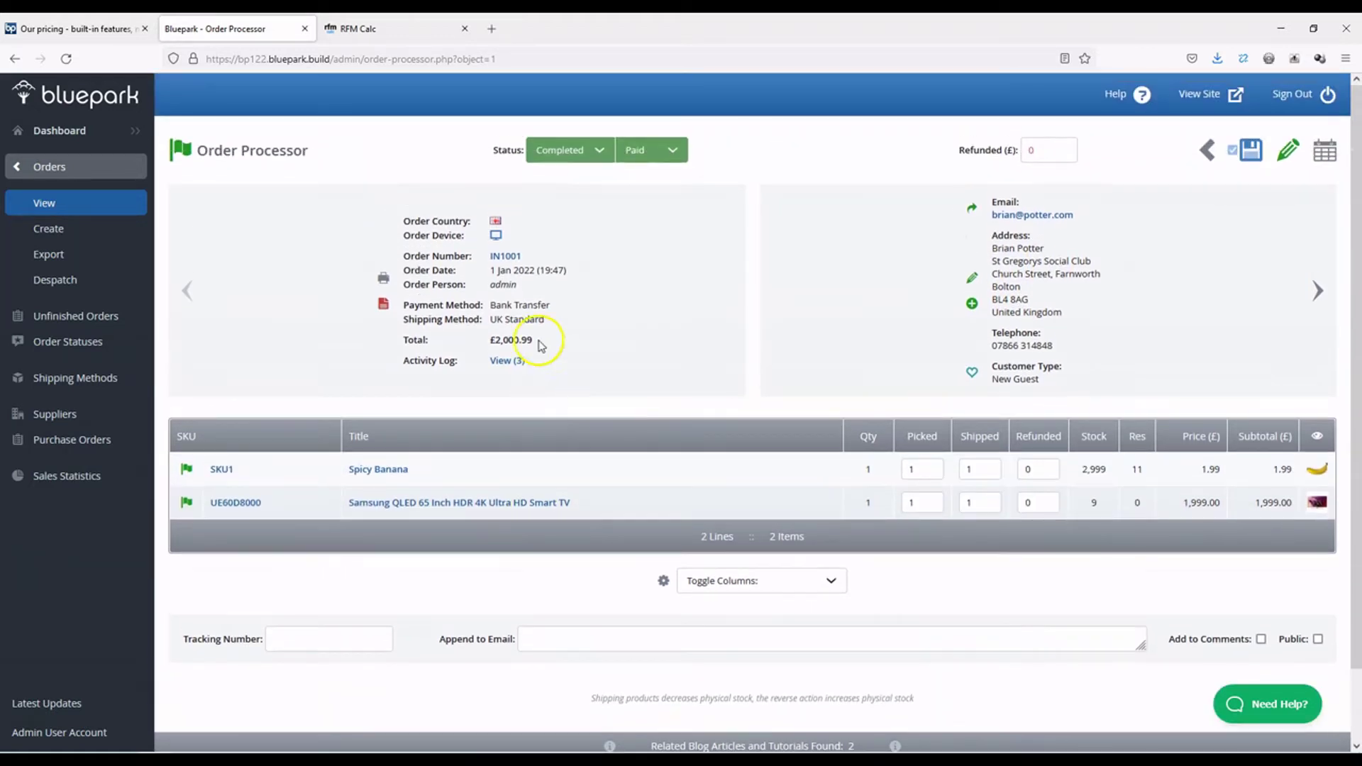
# Return to the order list and export the orders to CSV from the first order, with order lines only.
pyautogui.click(76, 194)
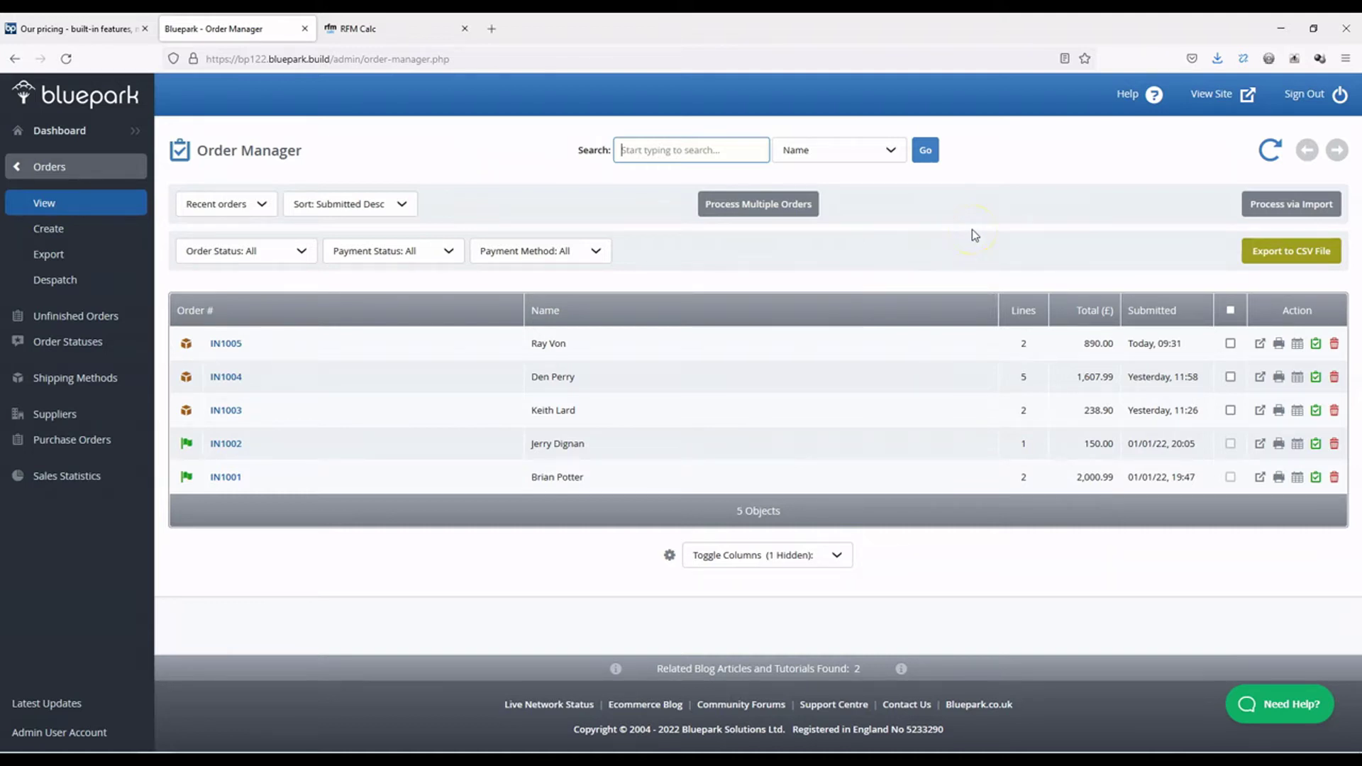
pyautogui.click(1285, 262)
pyautogui.click(1170, 254)
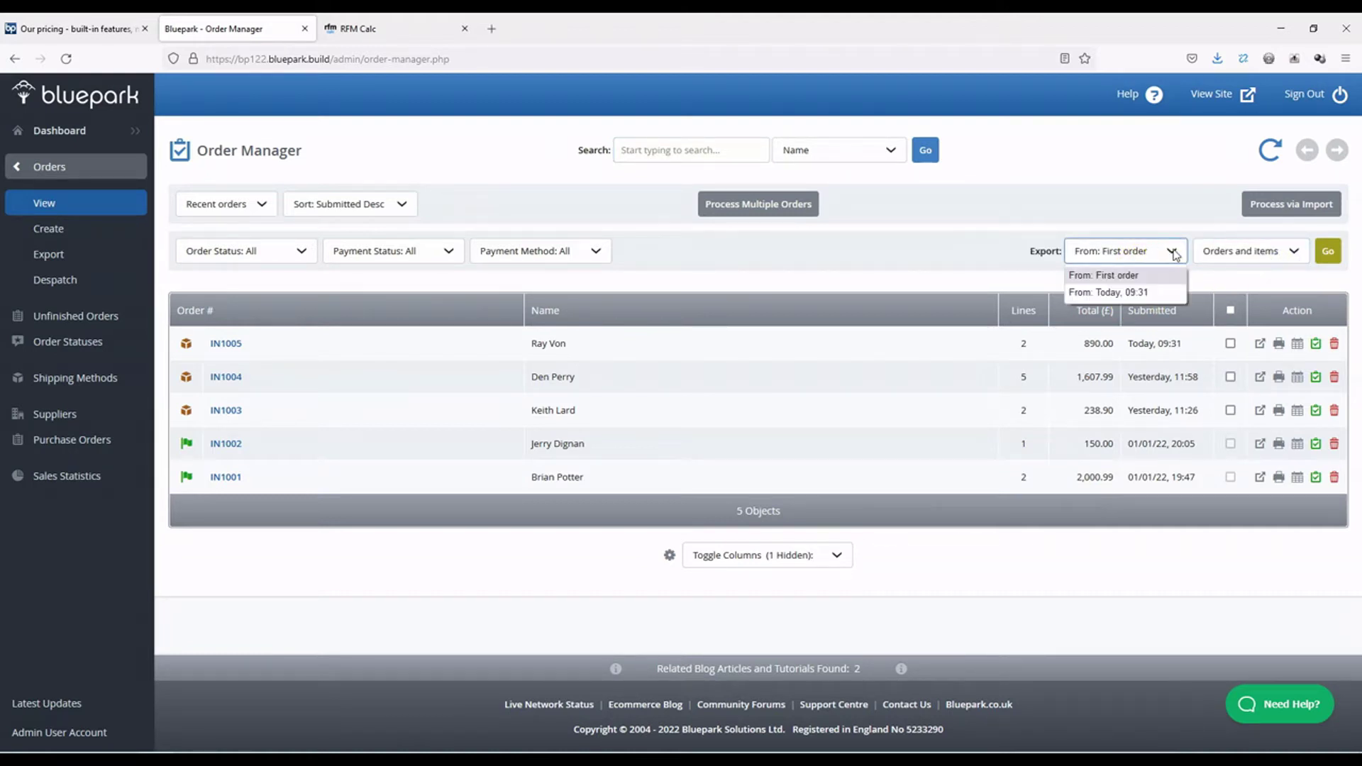
pyautogui.click(1148, 277)
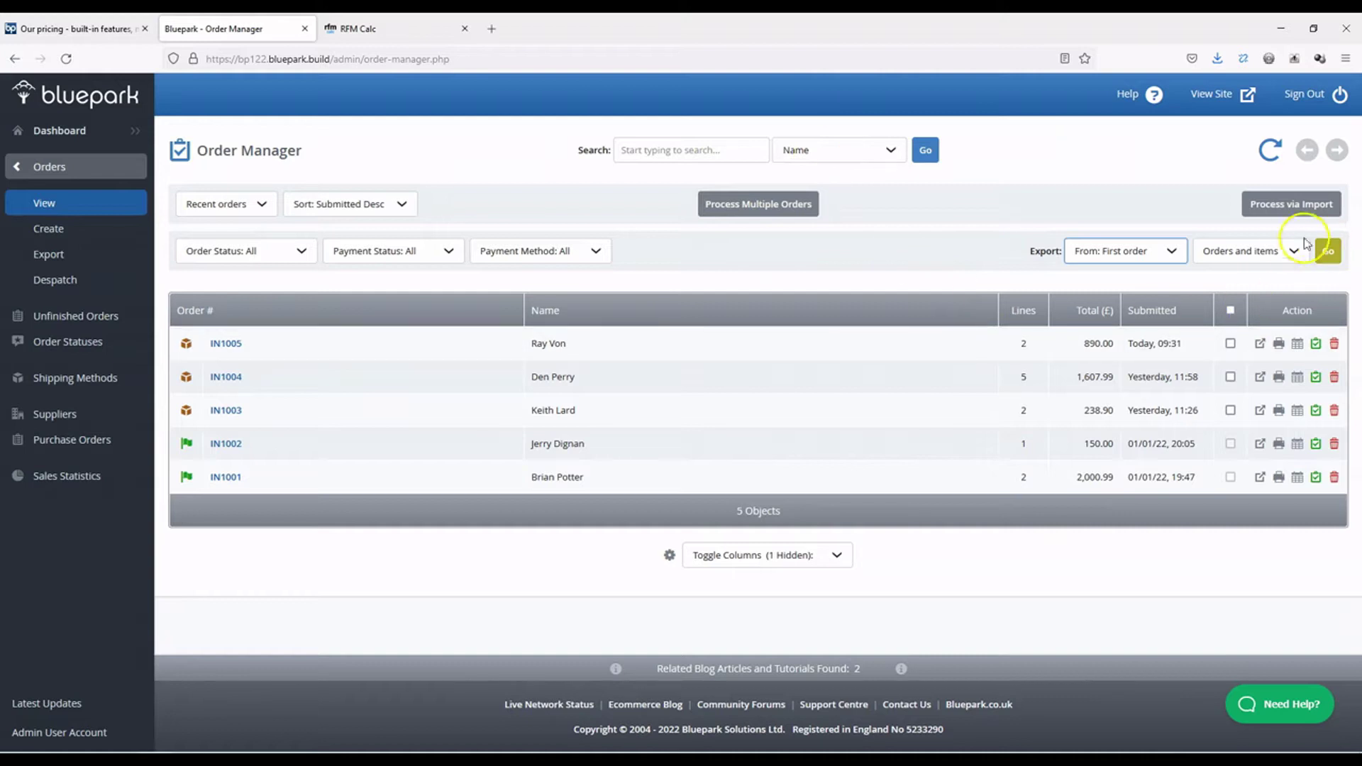
pyautogui.click(1289, 257)
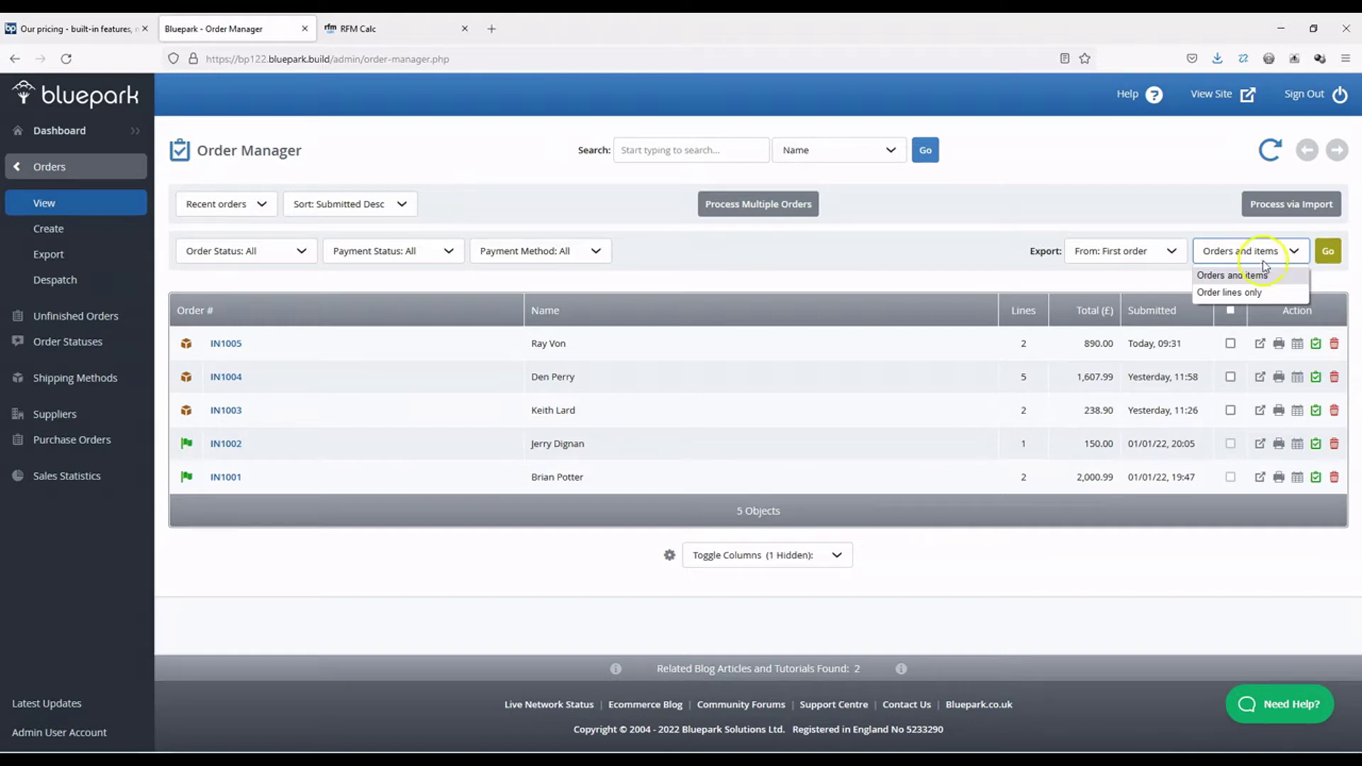
pyautogui.click(1227, 293)
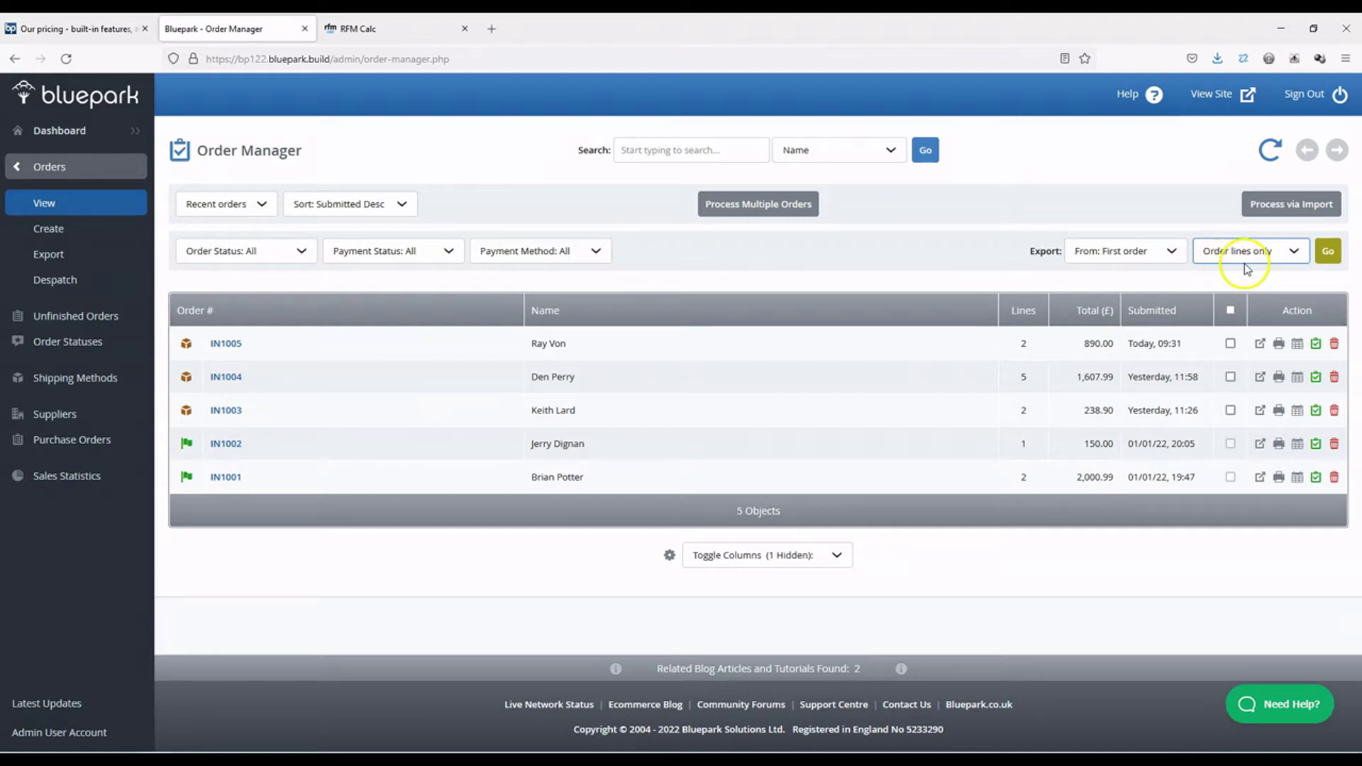
pyautogui.click(1328, 250)
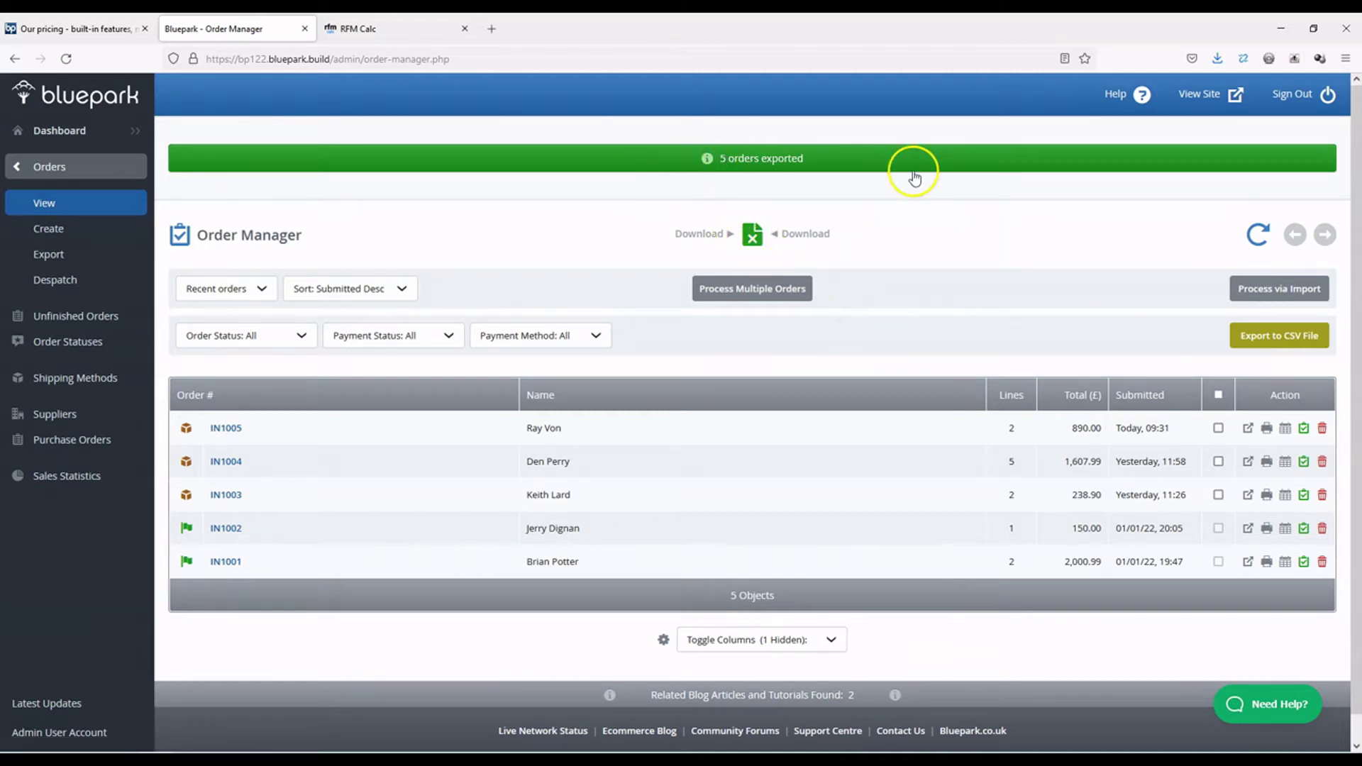
# Download the exported orders CSV and save it as a file.
pyautogui.click(753, 241)
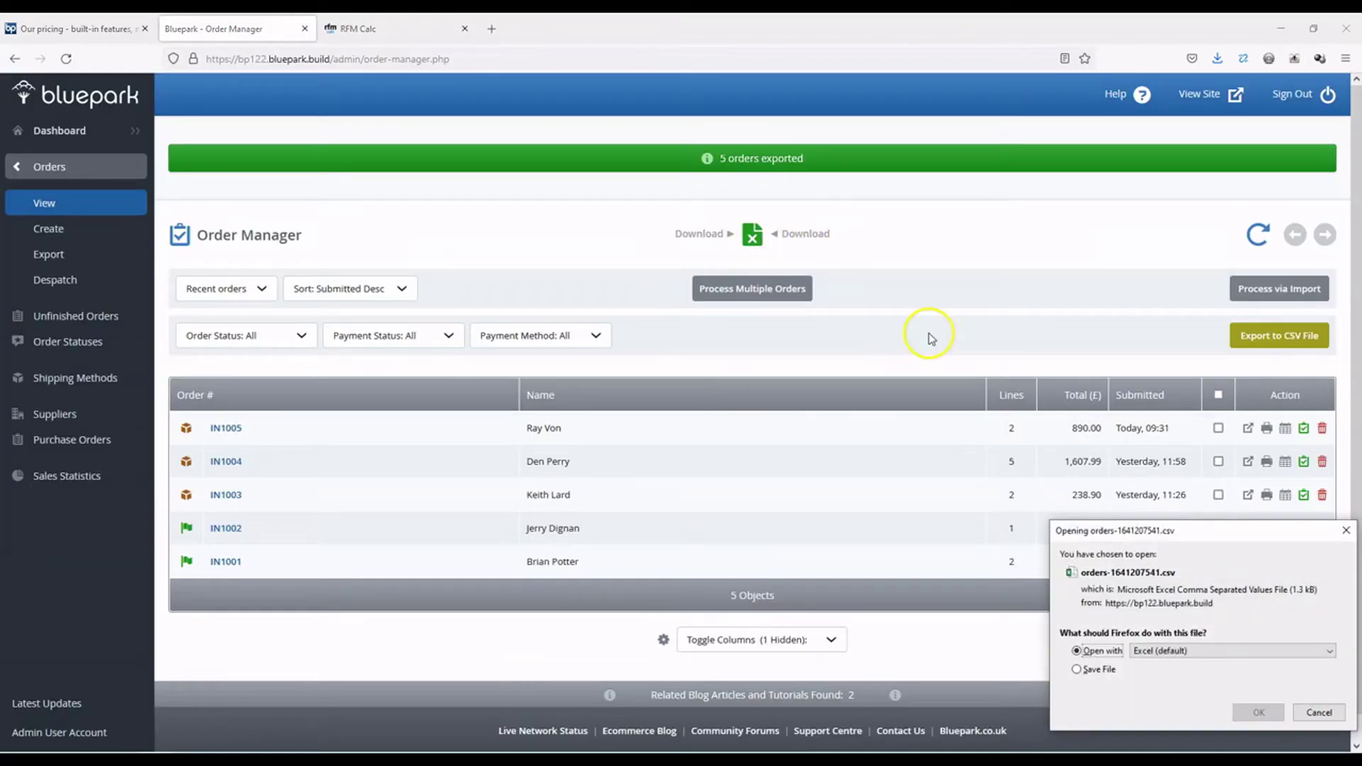
pyautogui.click(1096, 669)
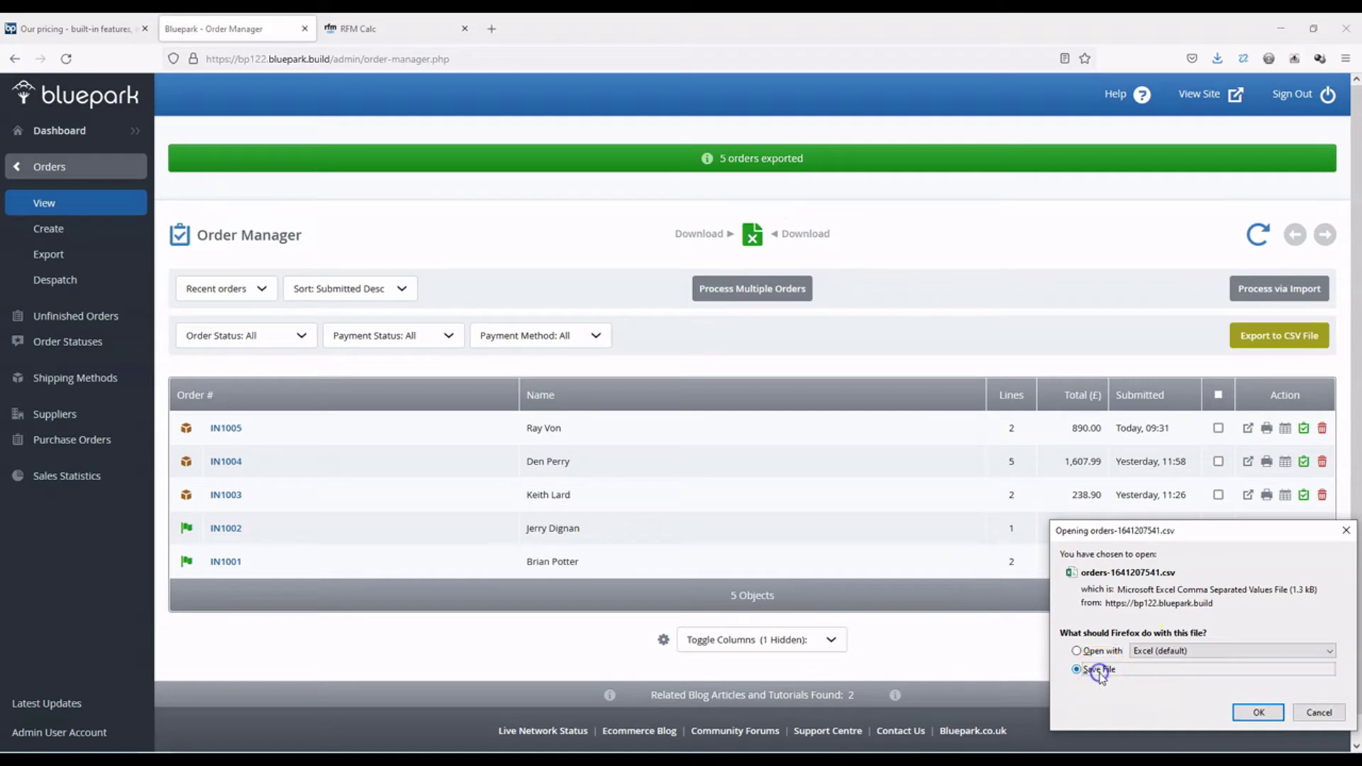
pyautogui.click(1258, 713)
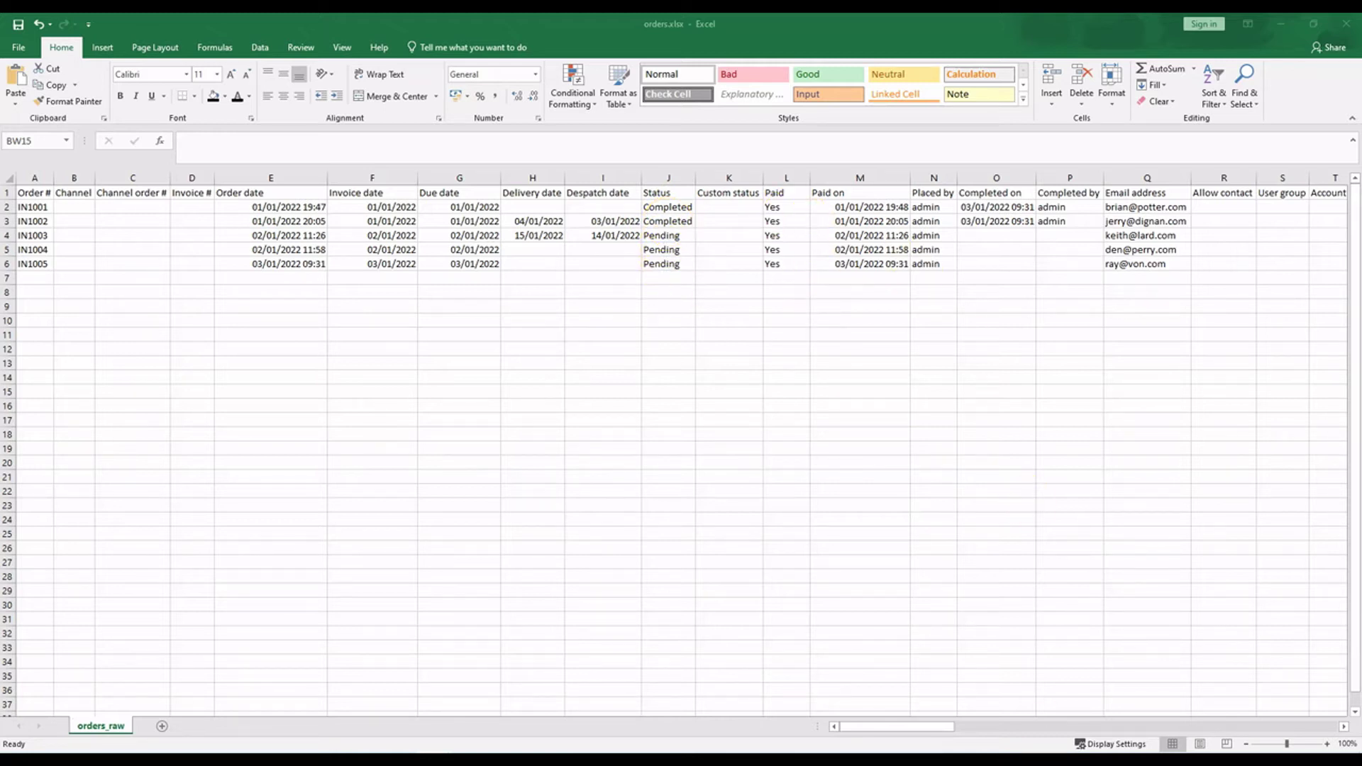
# In Excel, examine the email, name and address columns of the raw orders sheet in orders.xlsx.
pyautogui.click(926, 726)
pyautogui.moveTo(880, 740); pyautogui.dragTo(928, 724)
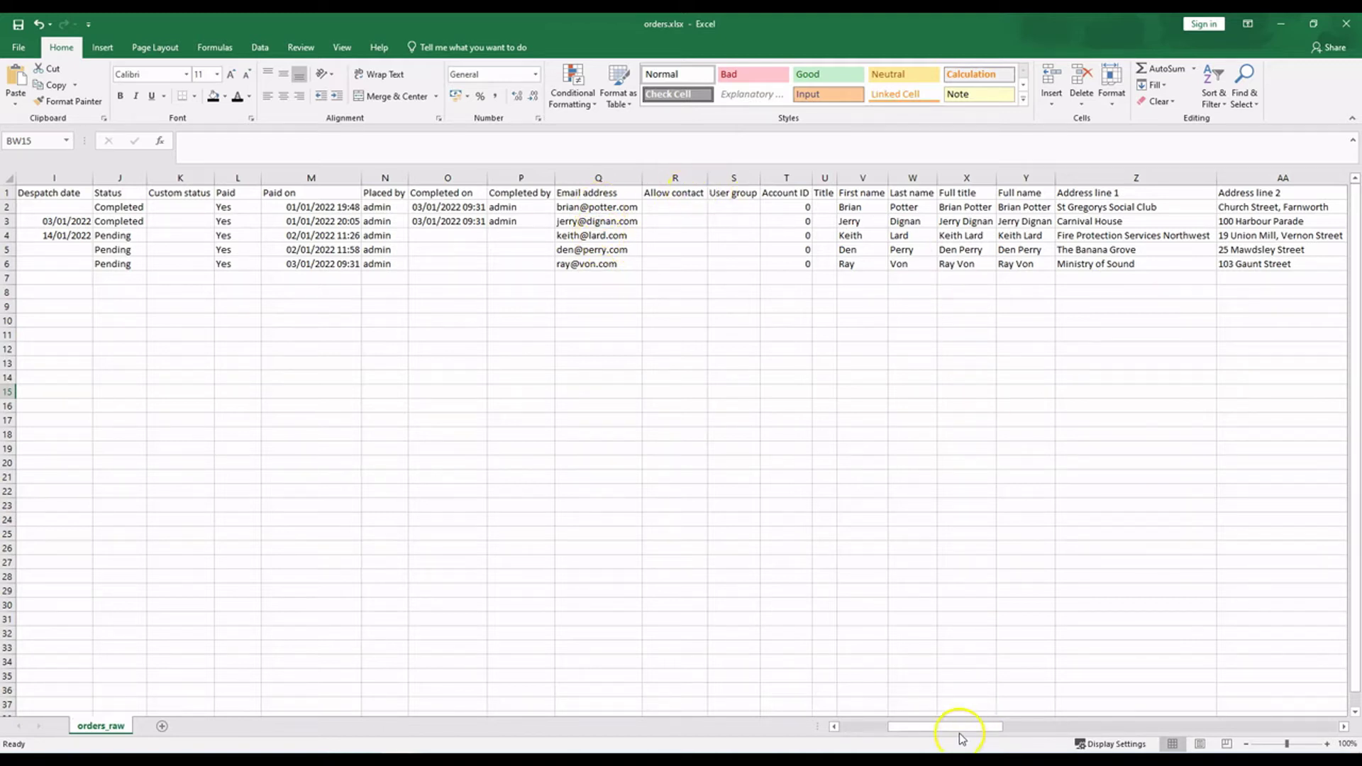
pyautogui.moveTo(976, 734); pyautogui.dragTo(1003, 721)
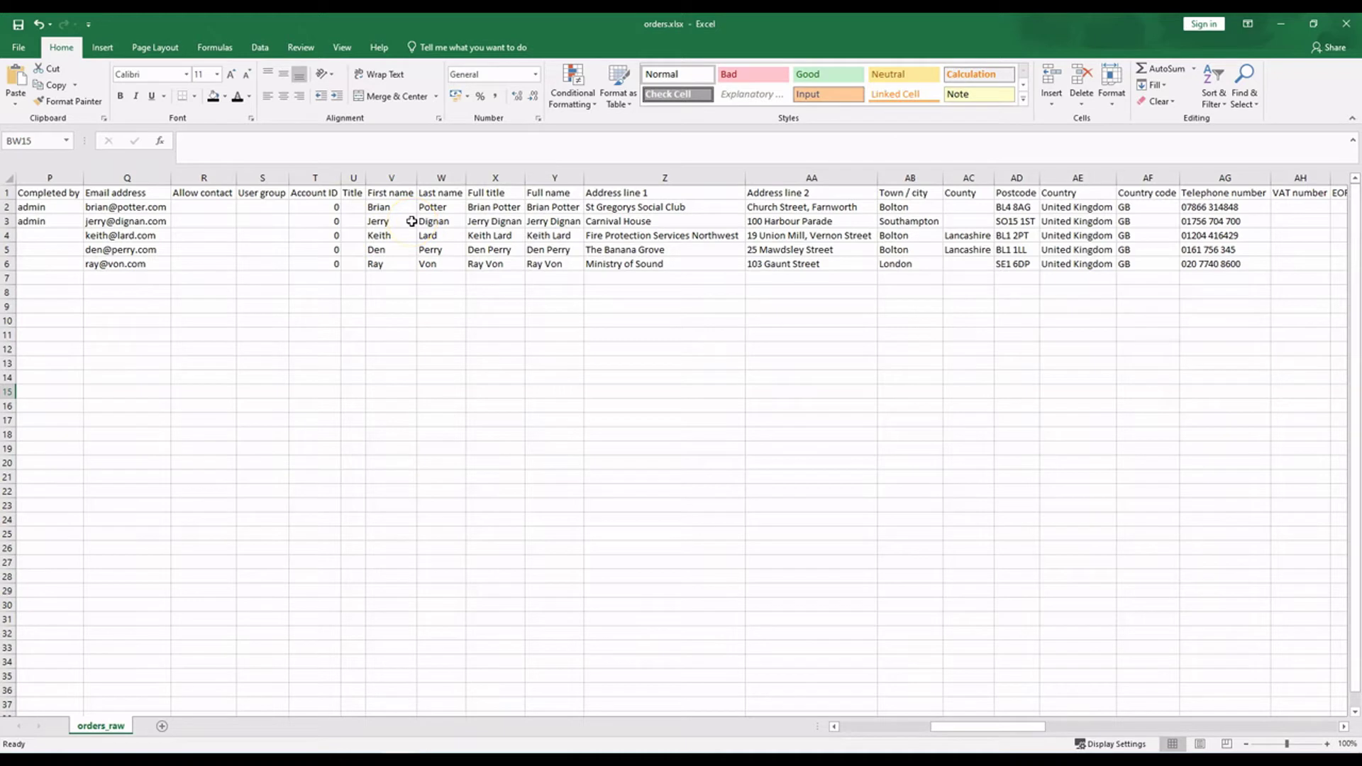
# Examine the Full title column and the rows flagged in the Delivery address column of the raw orders sheet.
pyautogui.click(503, 206)
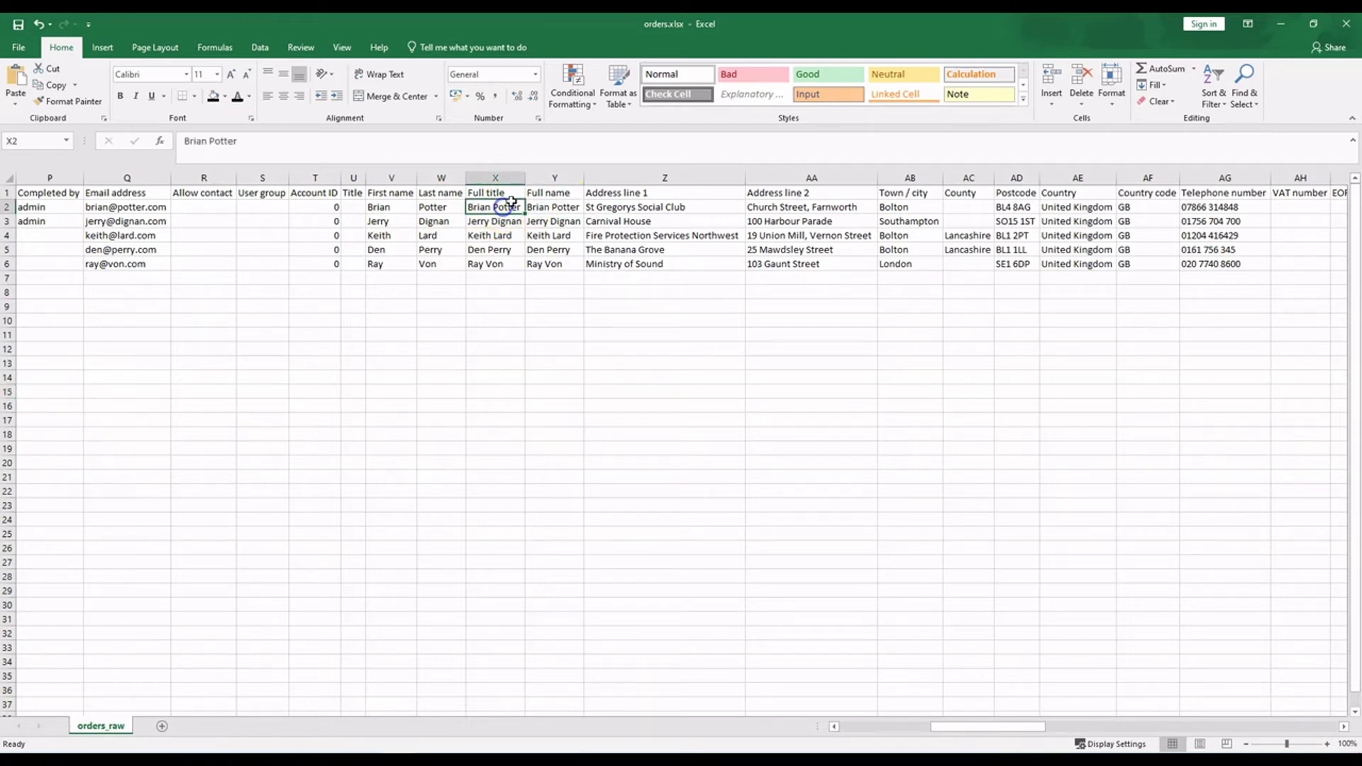
pyautogui.moveTo(985, 725)
pyautogui.mouseDown()
pyautogui.moveTo(969, 726)
pyautogui.moveTo(1007, 723)
pyautogui.mouseUp()
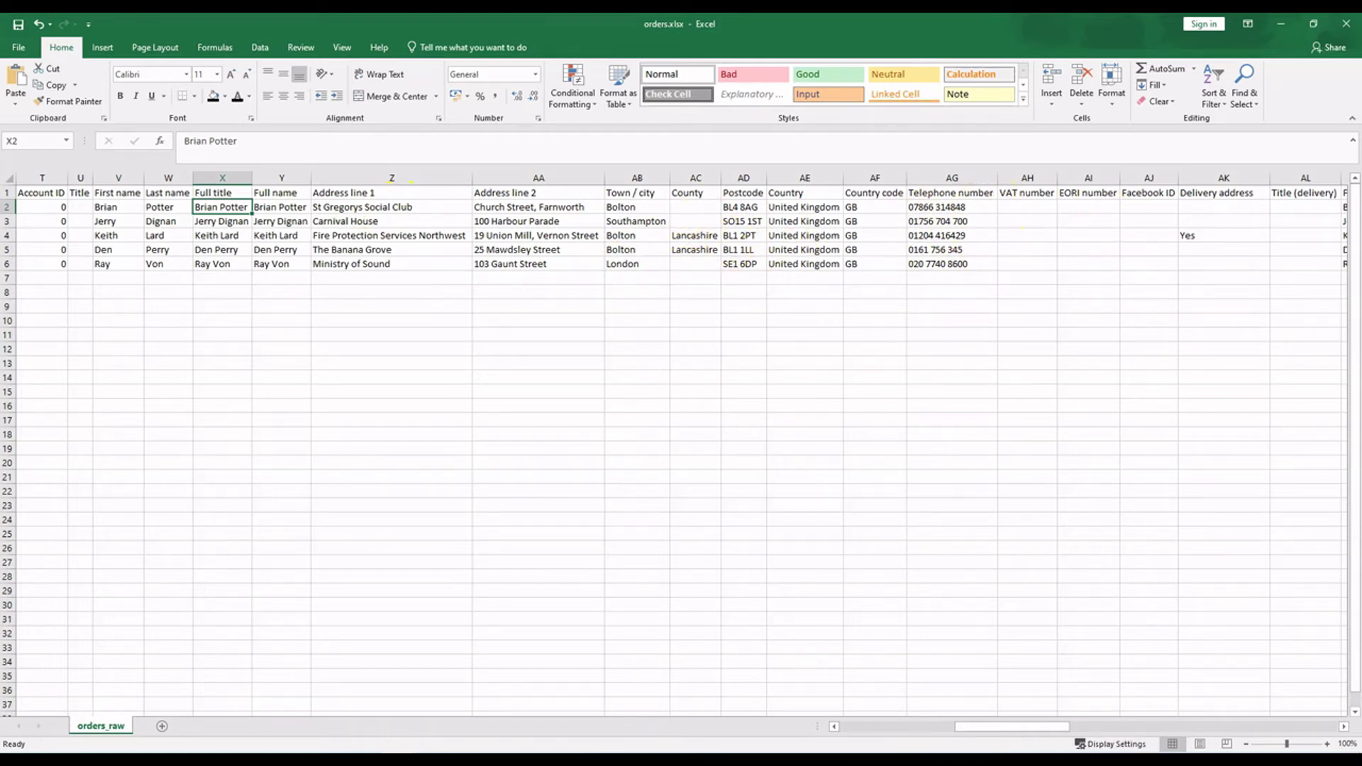
pyautogui.moveTo(994, 730); pyautogui.dragTo(1033, 721)
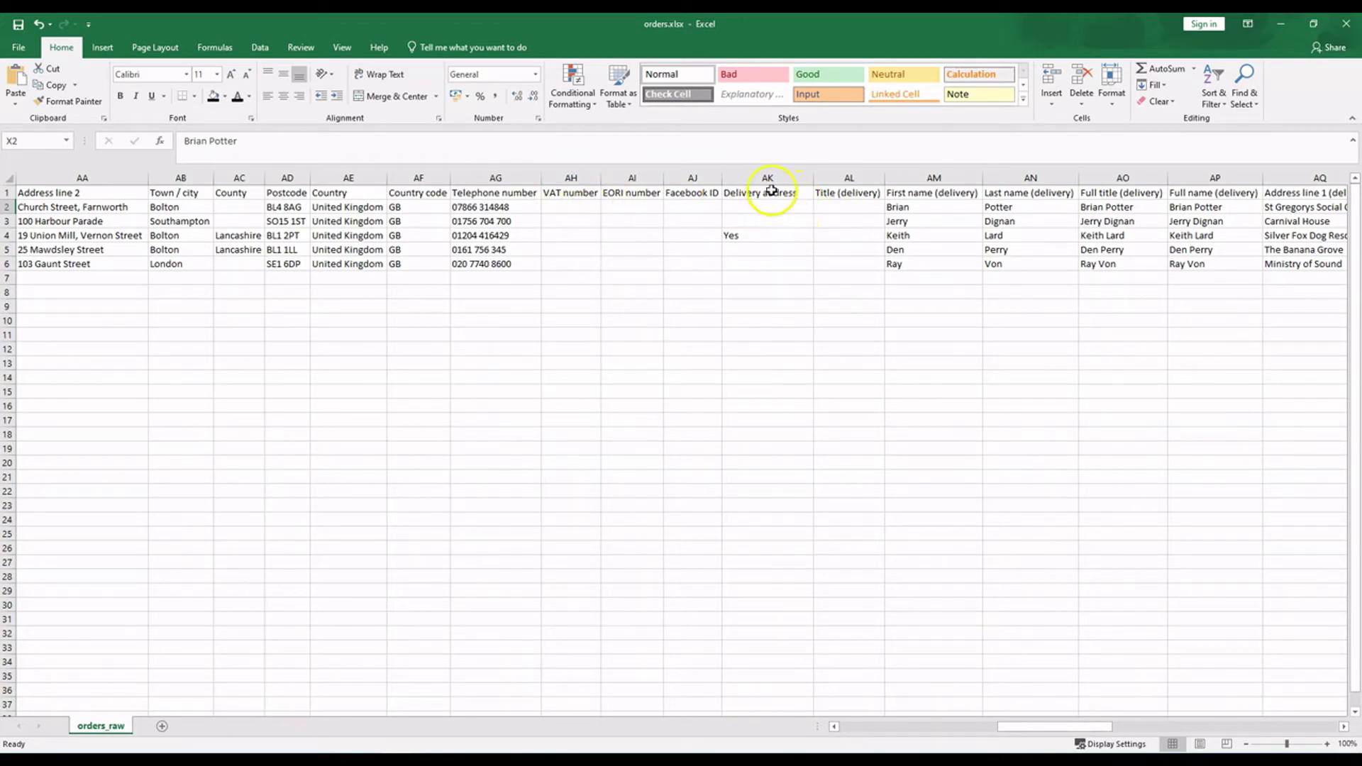
pyautogui.click(786, 234)
pyautogui.click(787, 196)
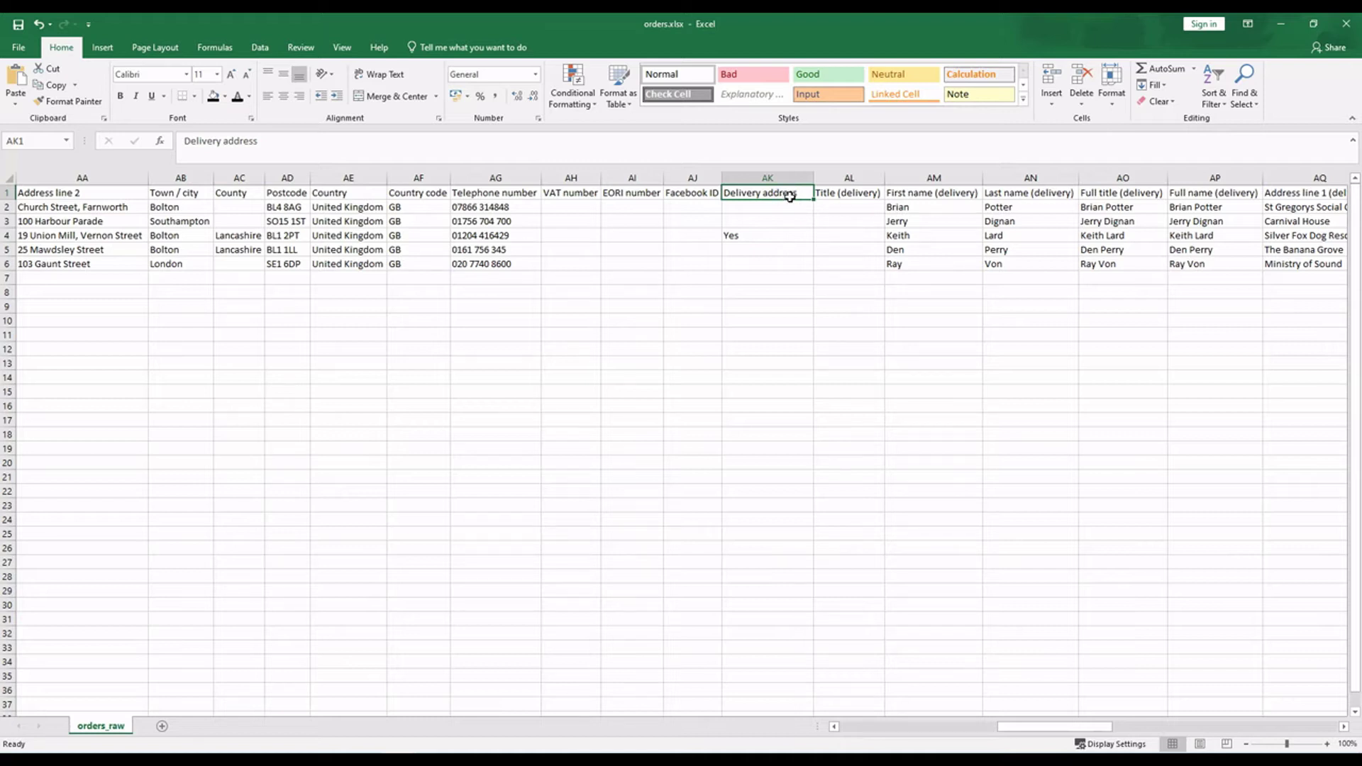
pyautogui.click(752, 236)
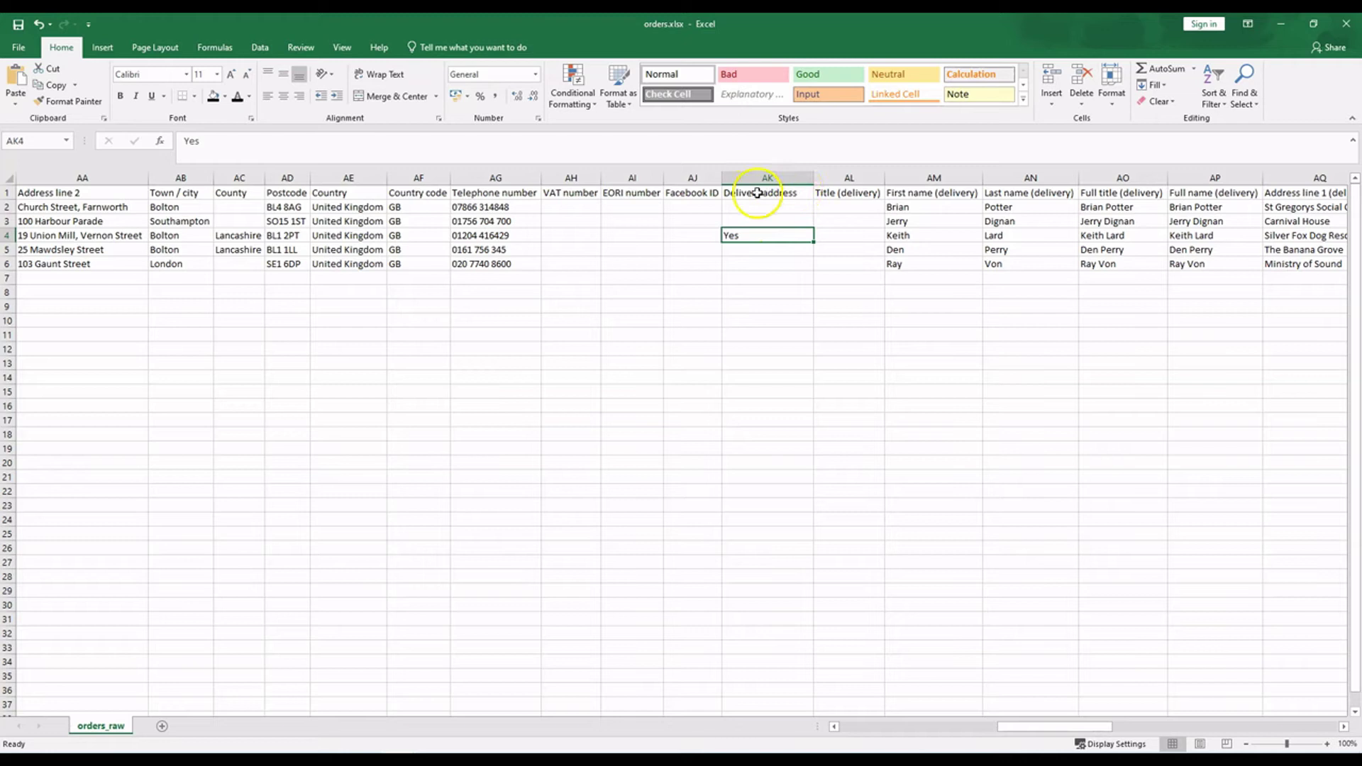
pyautogui.moveTo(763, 207); pyautogui.dragTo(769, 224)
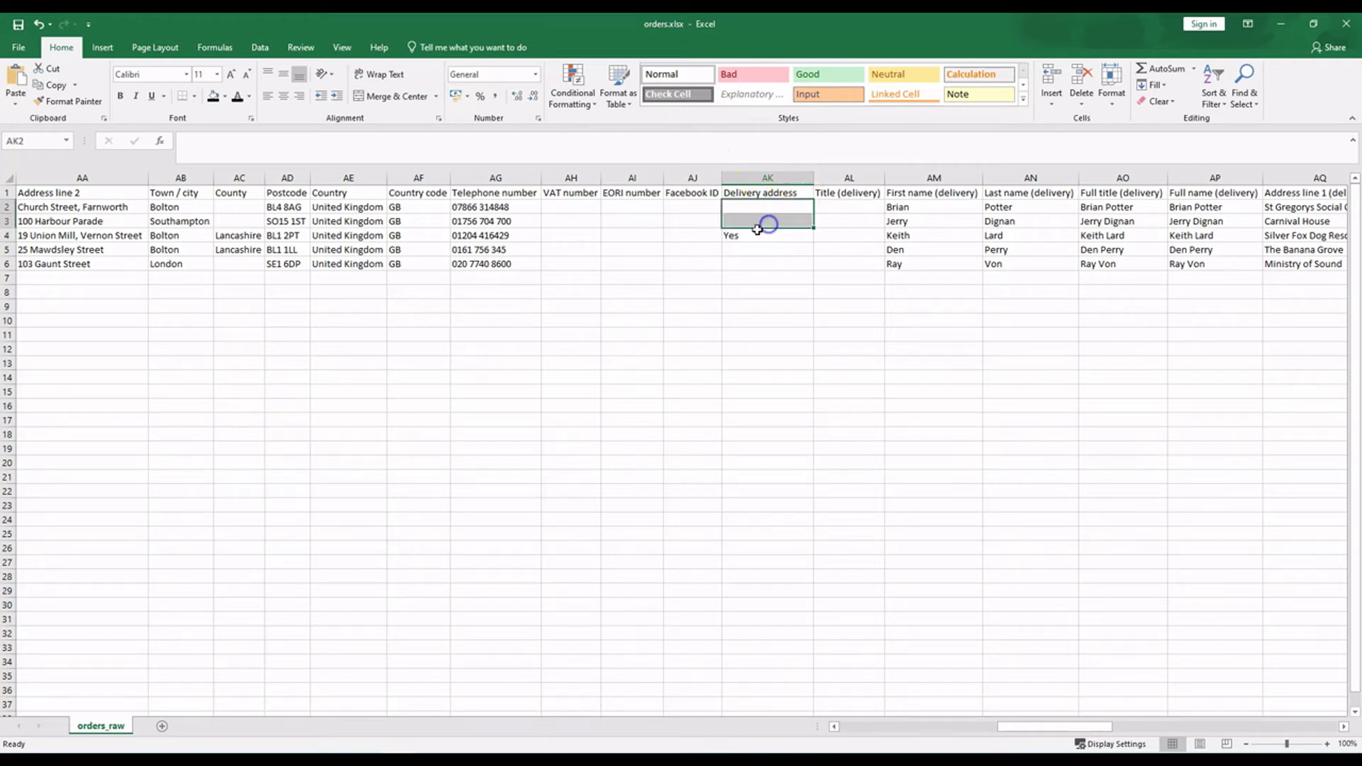
pyautogui.click(766, 234)
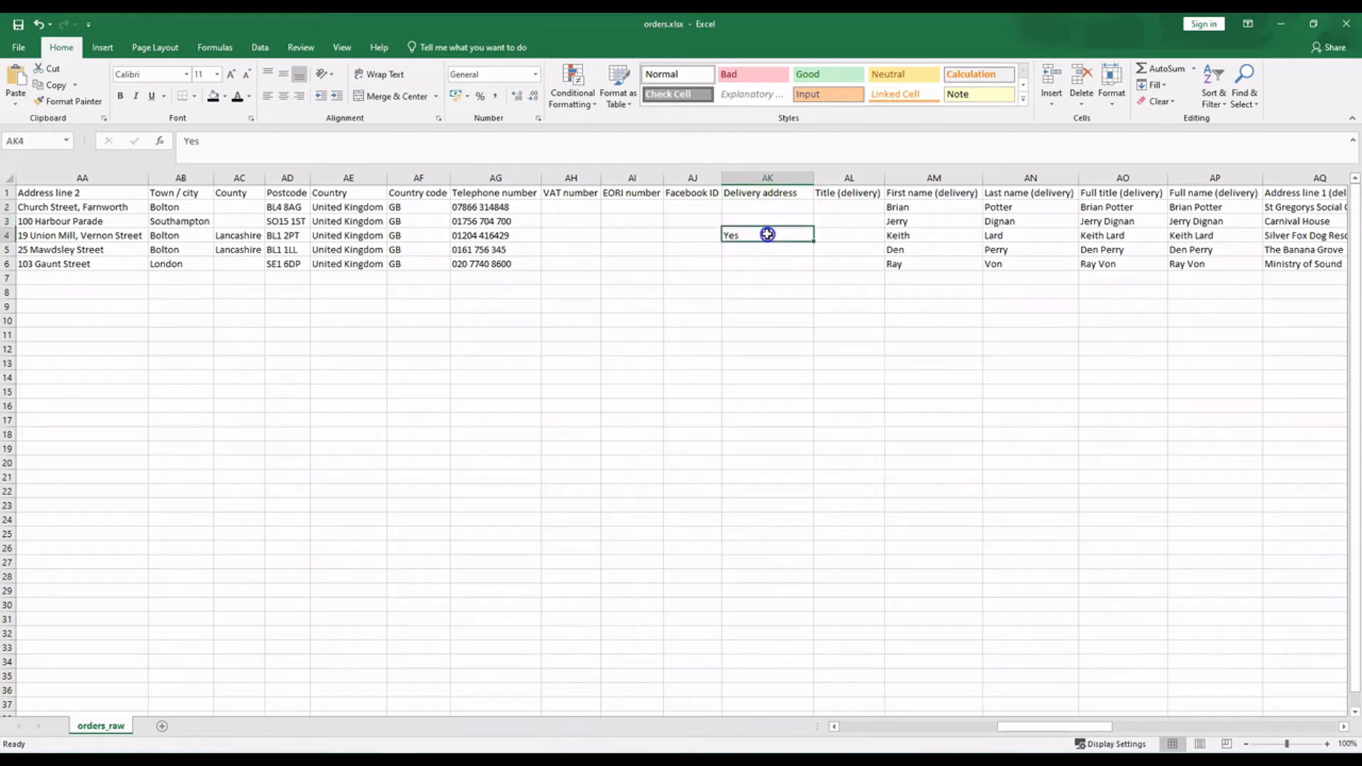
# Examine the delivery name and address columns and the payment method and Payment total columns.
pyautogui.moveTo(1043, 723); pyautogui.dragTo(1094, 722)
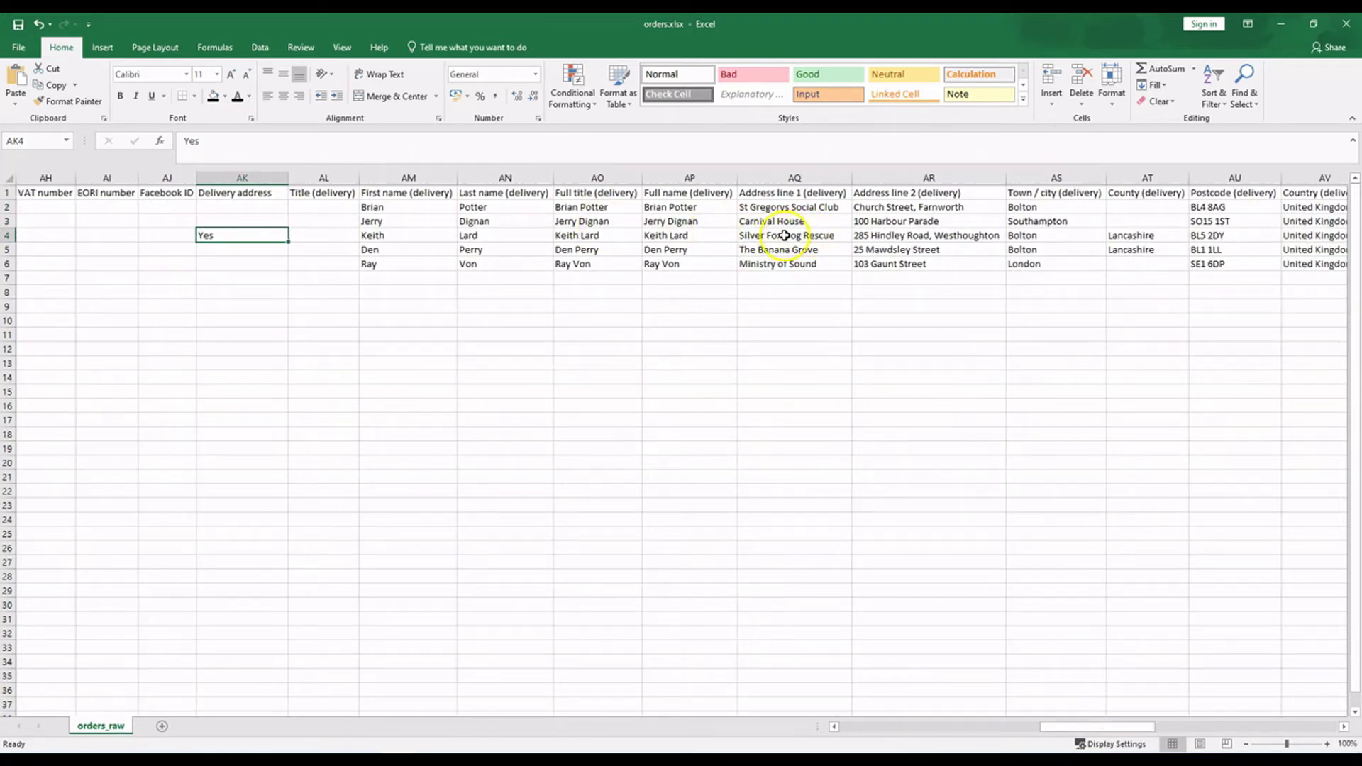
pyautogui.moveTo(1093, 726); pyautogui.dragTo(1138, 714)
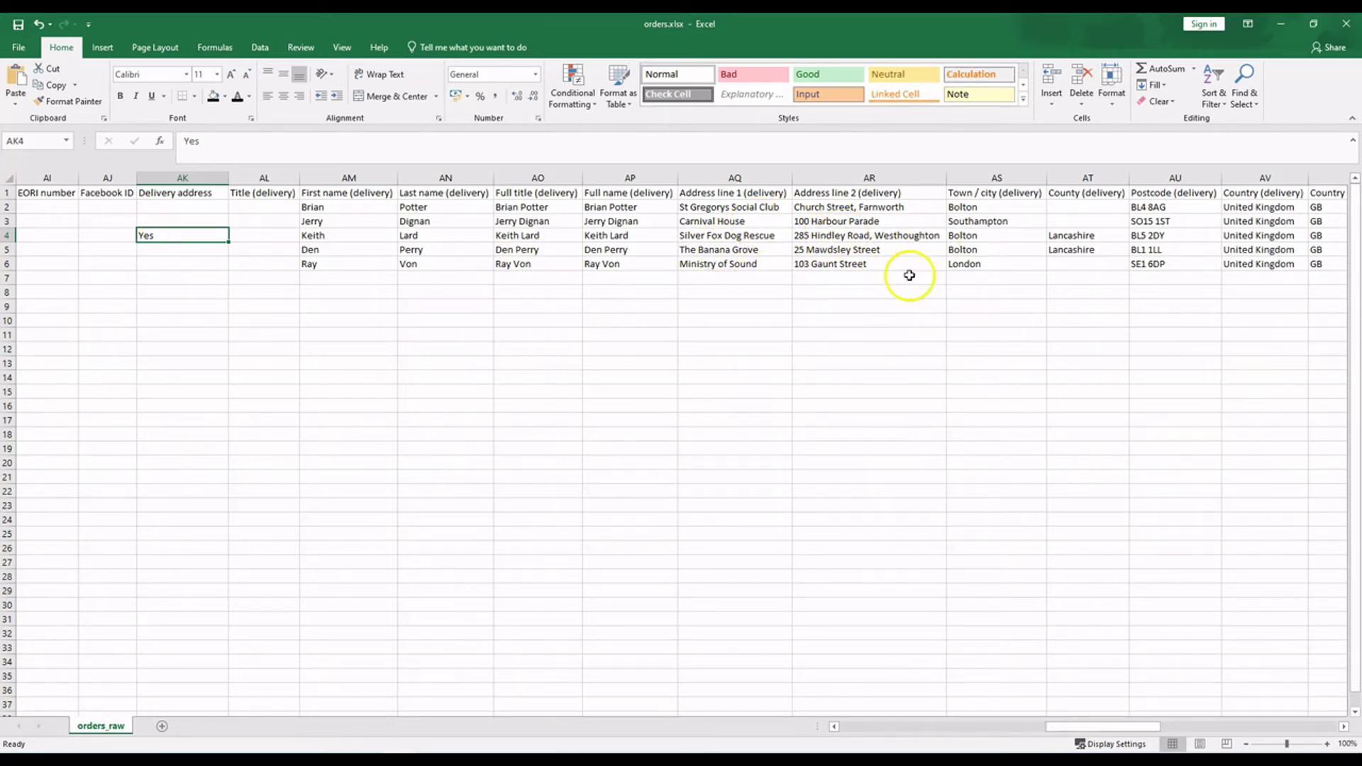
pyautogui.moveTo(1113, 727); pyautogui.dragTo(1175, 713)
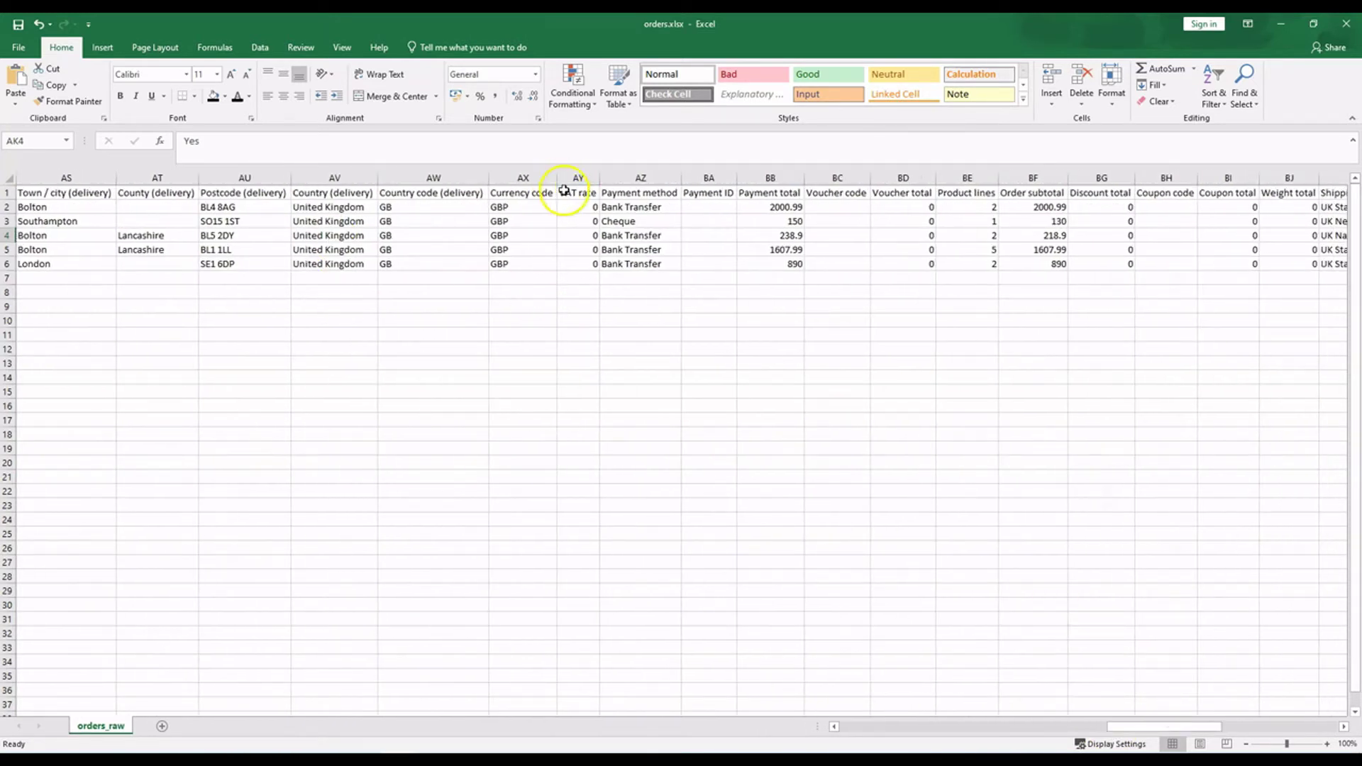
pyautogui.click(653, 222)
pyautogui.click(786, 207)
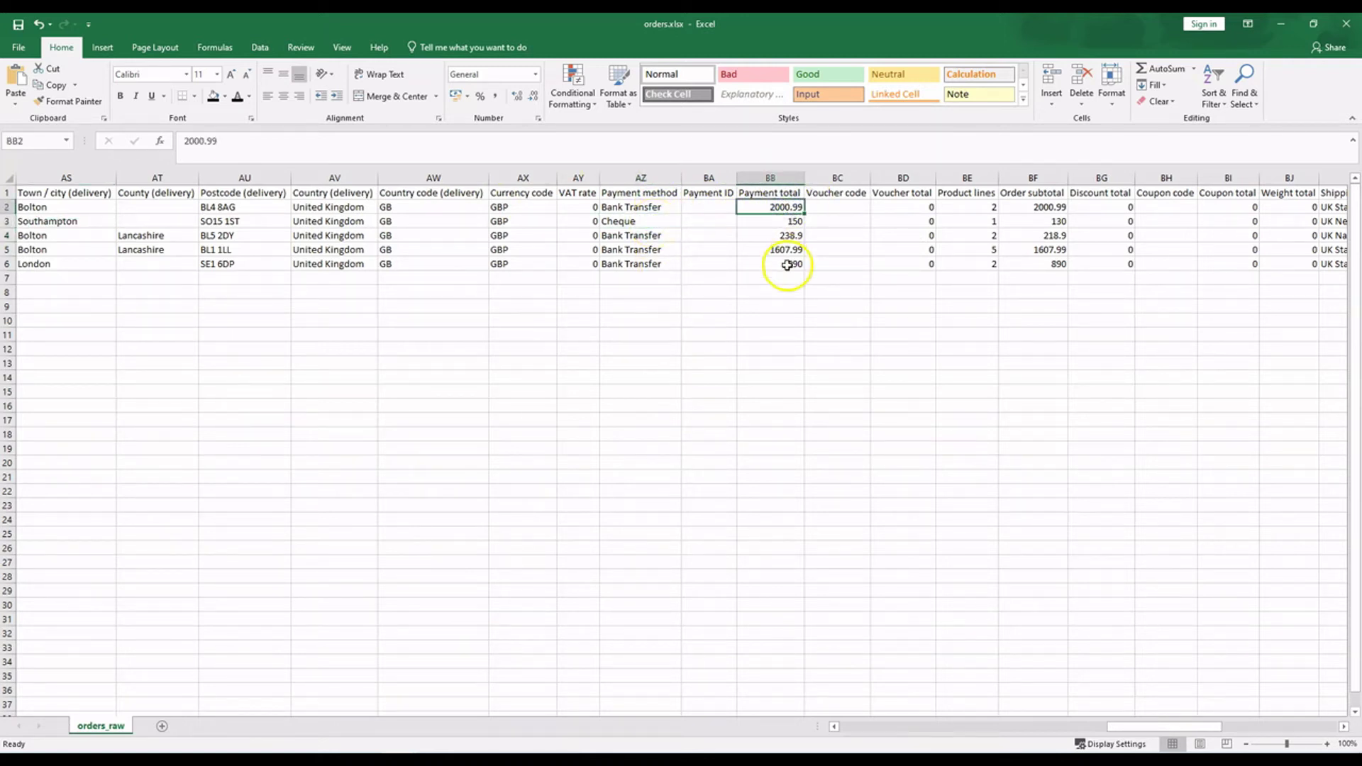
pyautogui.moveTo(1171, 729); pyautogui.dragTo(1189, 731)
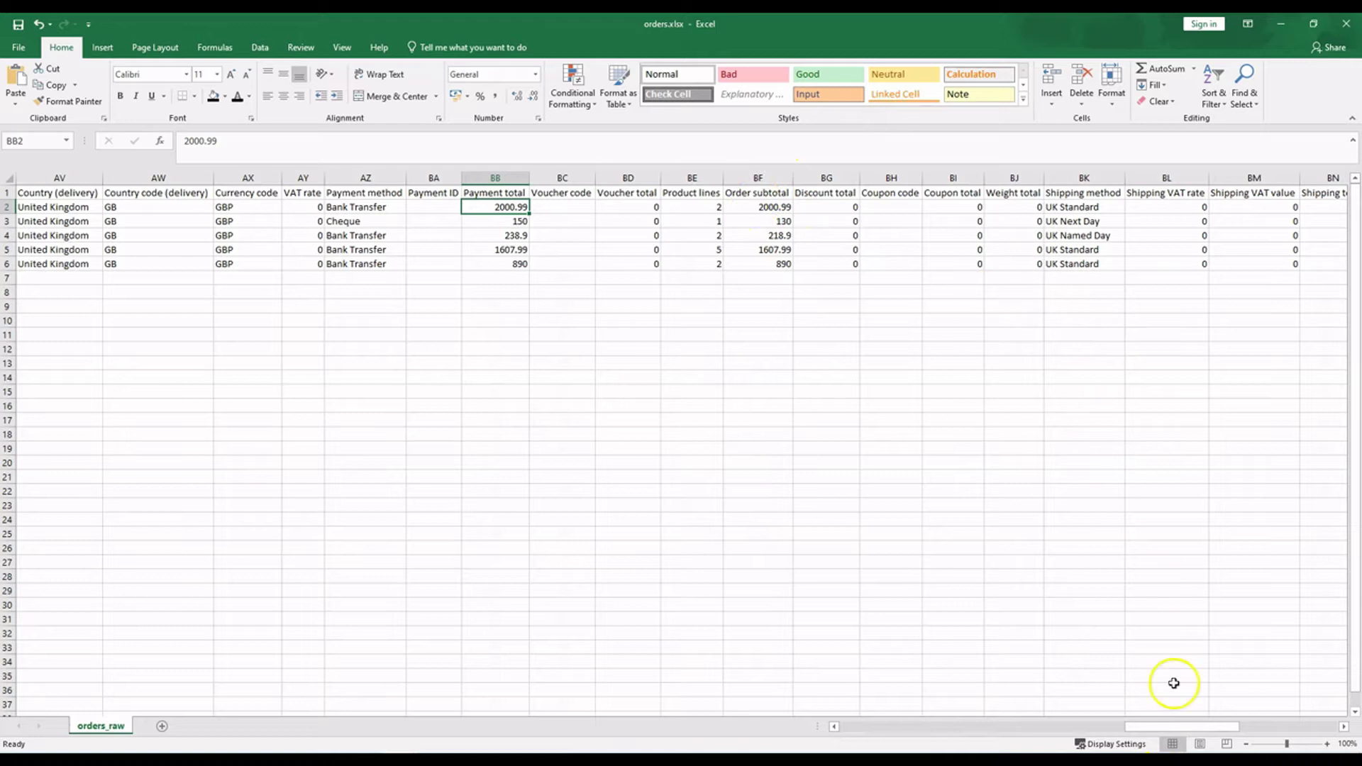
pyautogui.moveTo(1163, 728); pyautogui.dragTo(1201, 730)
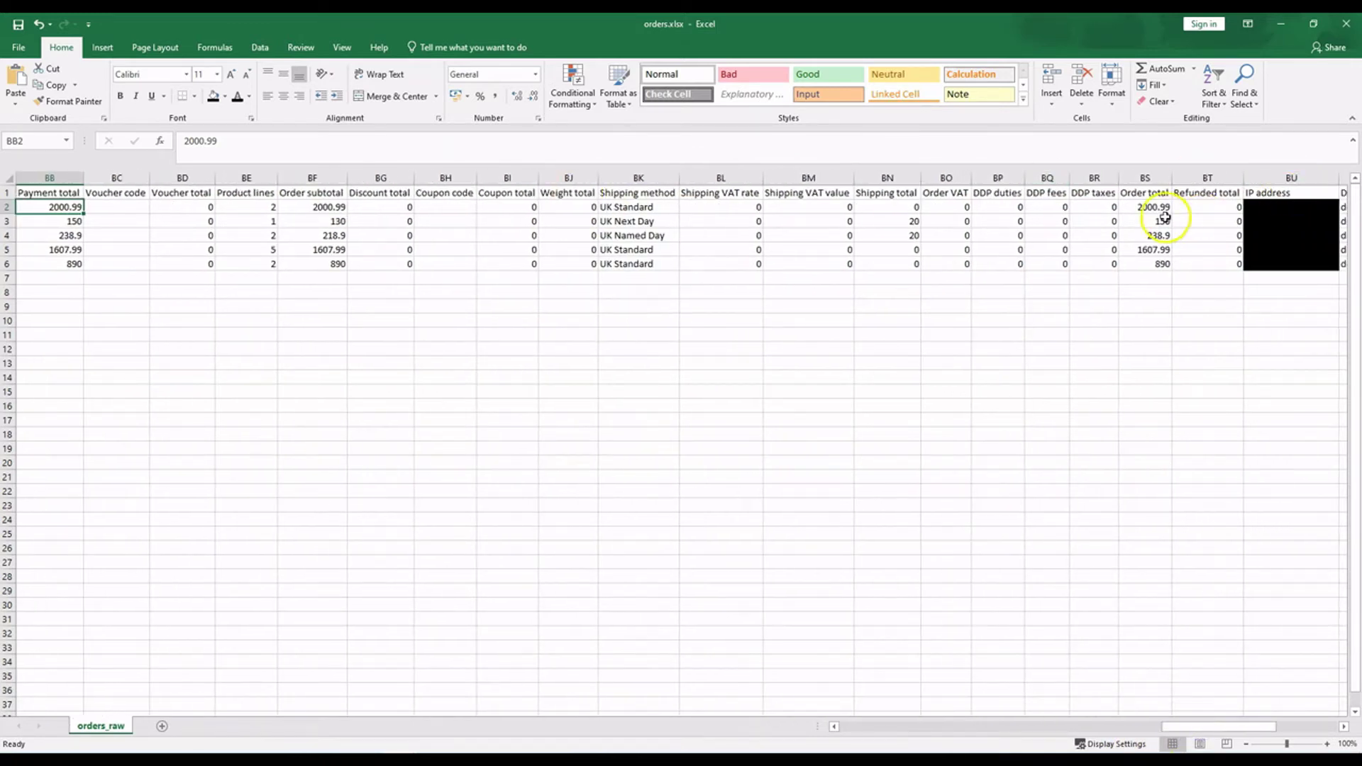
# Compare the Order total values with the Order subtotal and Shipping total of the same orders.
pyautogui.click(1153, 237)
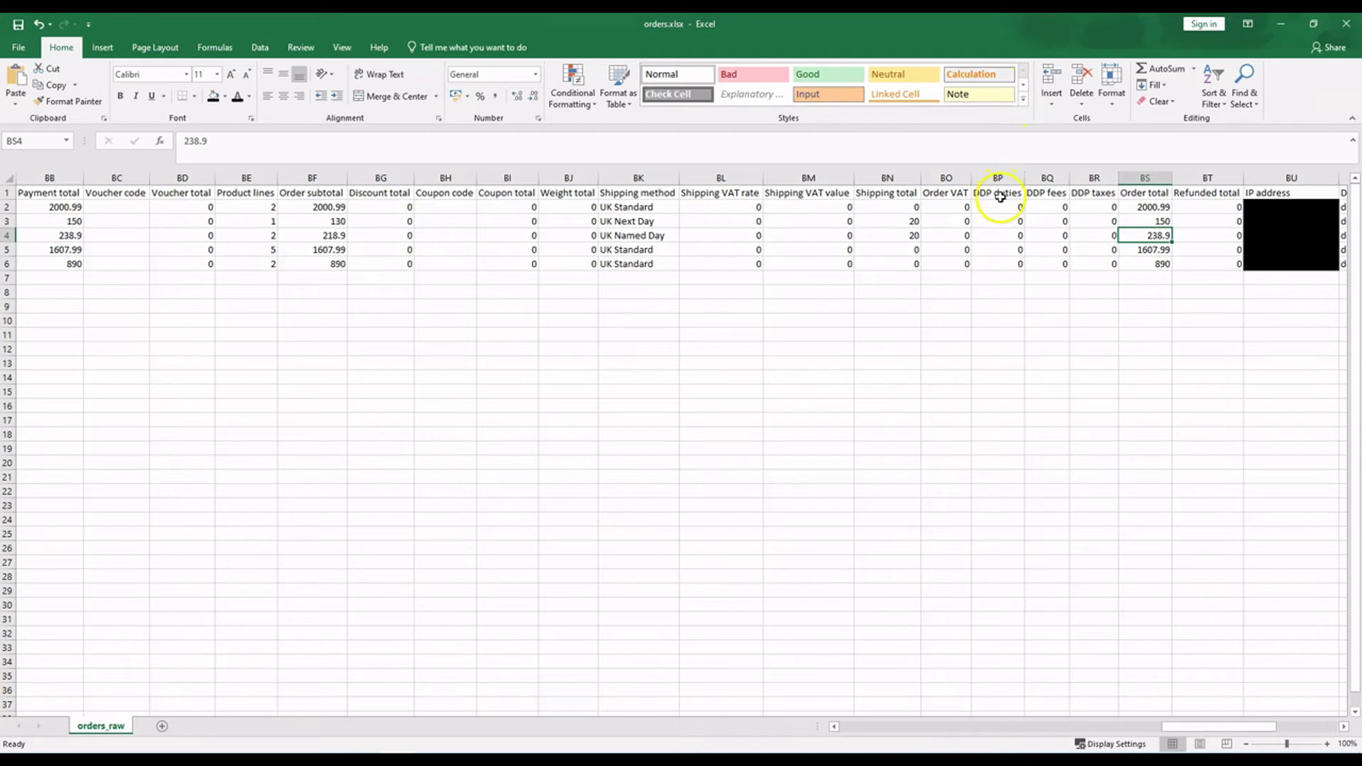
pyautogui.moveTo(903, 221)
pyautogui.mouseDown()
pyautogui.moveTo(927, 234)
pyautogui.moveTo(912, 234)
pyautogui.mouseUp()
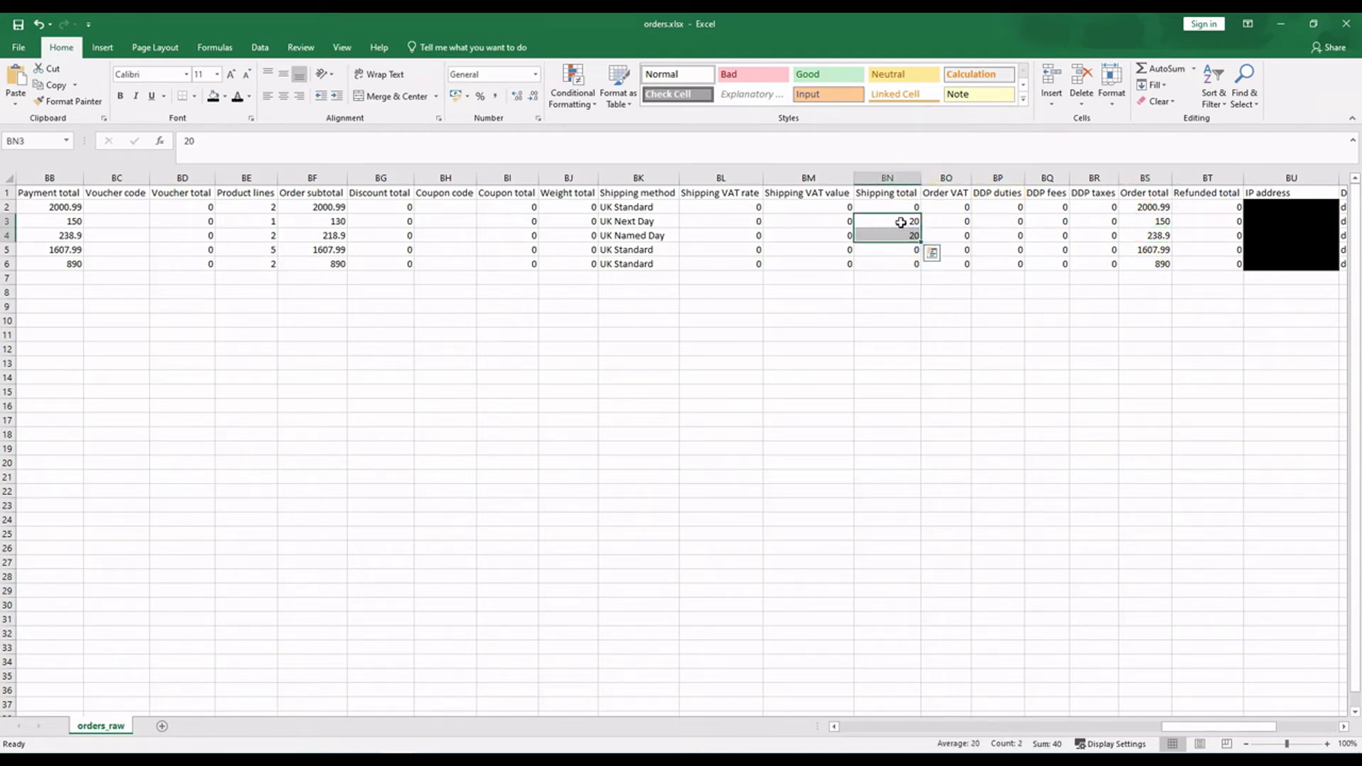
pyautogui.click(1150, 221)
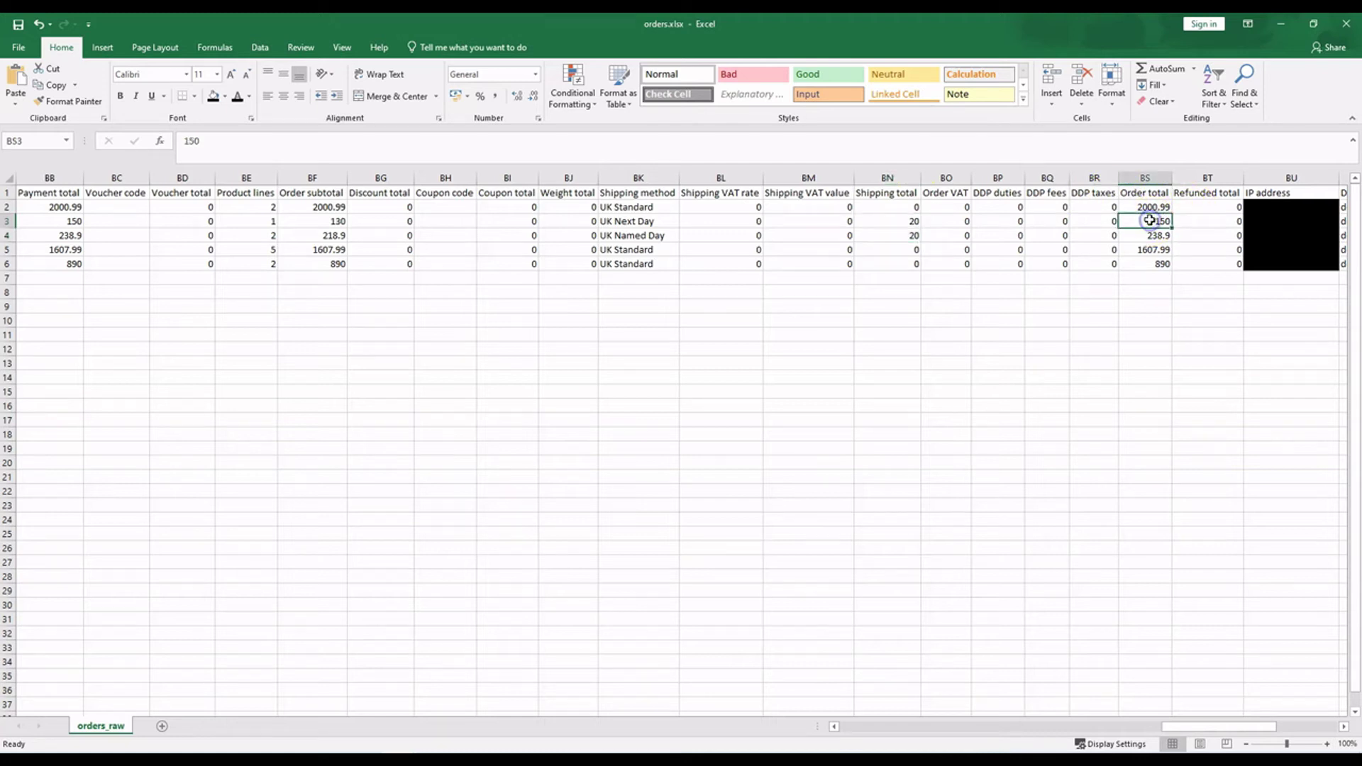
pyautogui.click(341, 221)
pyautogui.click(909, 221)
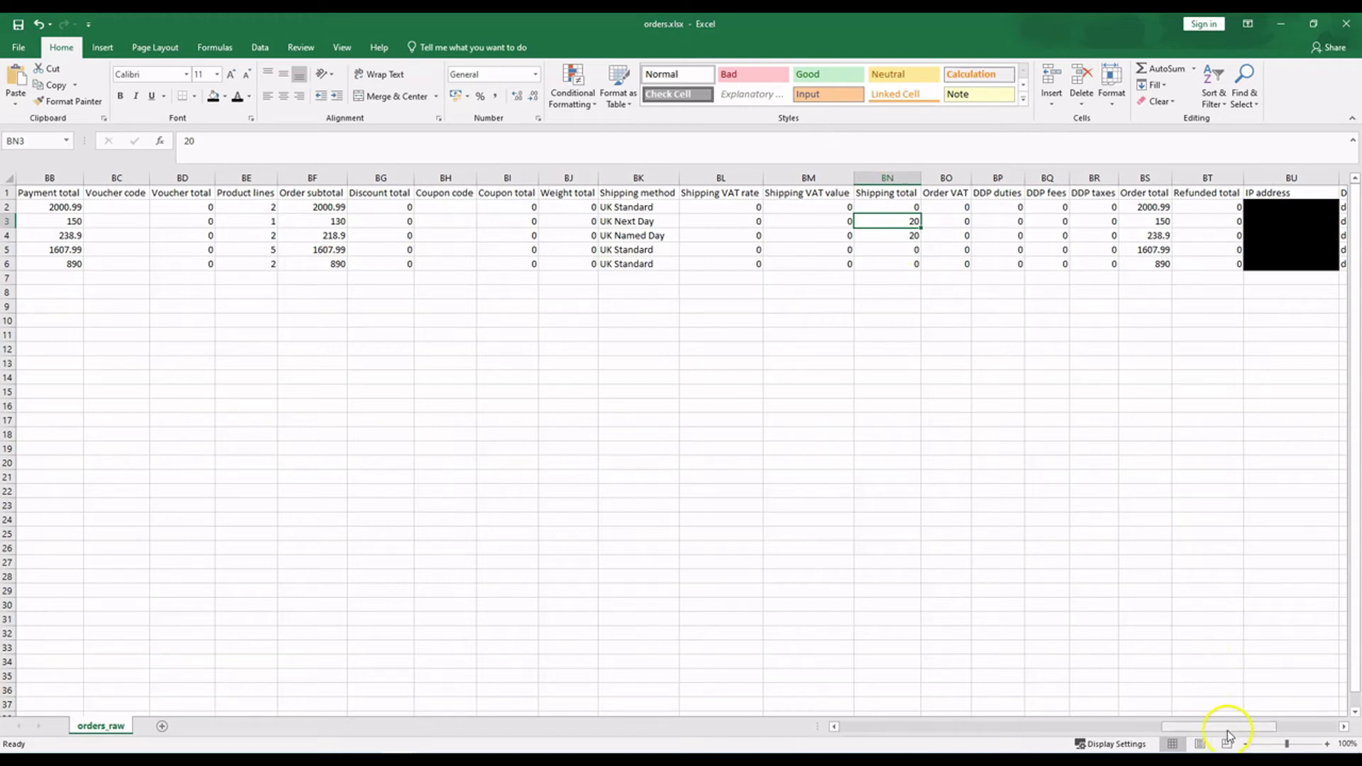
# Widen the Device type and Site version columns.
pyautogui.moveTo(1234, 728); pyautogui.dragTo(1280, 723)
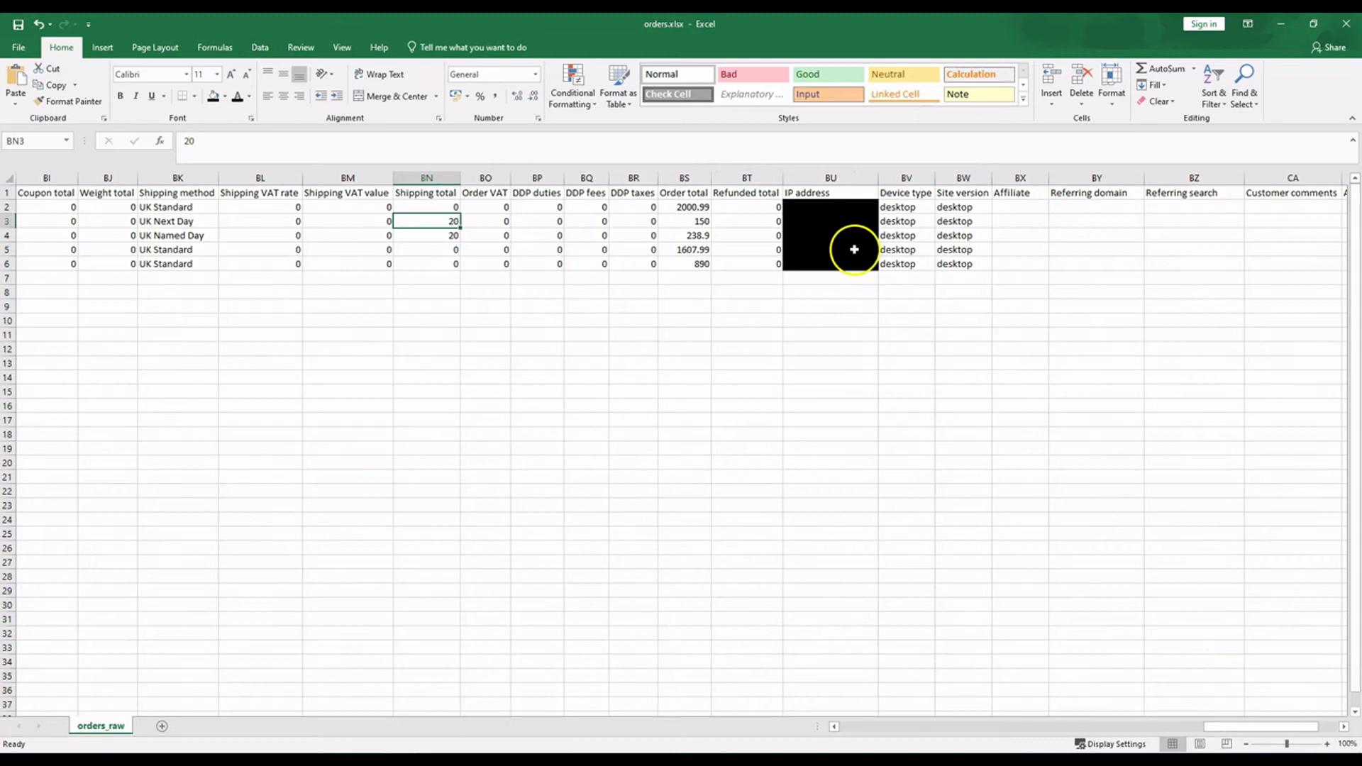
pyautogui.click(1274, 728)
pyautogui.moveTo(1274, 731); pyautogui.dragTo(1292, 731)
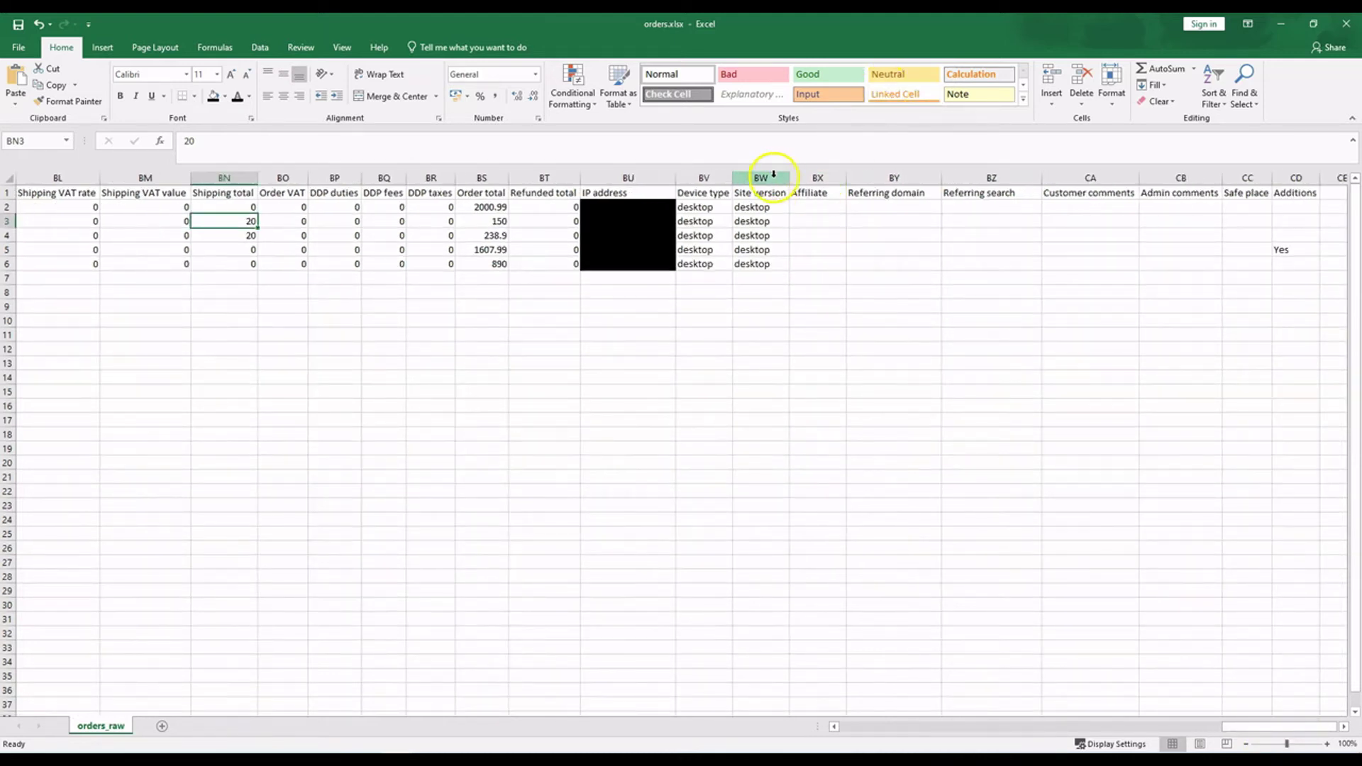
pyautogui.moveTo(789, 178); pyautogui.dragTo(752, 177)
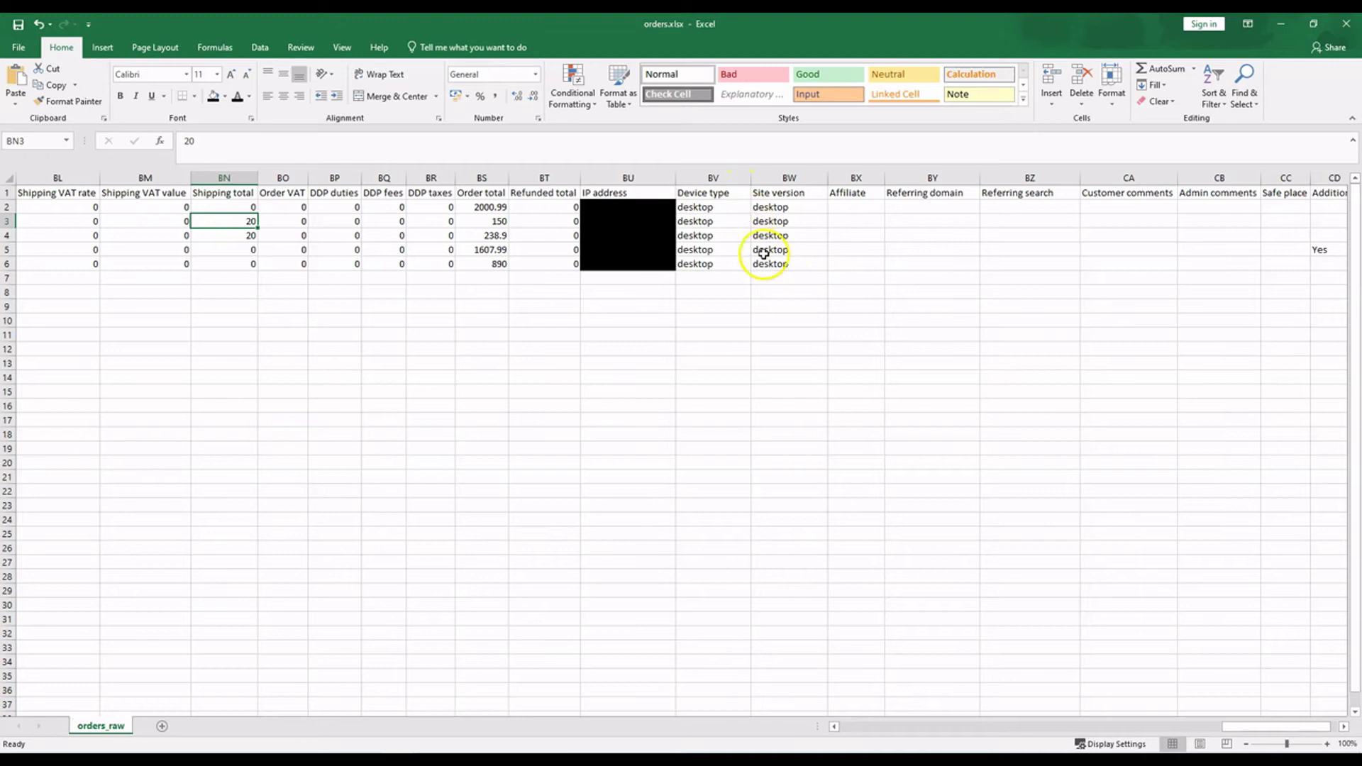
# Examine the referring domain, customer comments and Additions columns, and look back over the earlier order columns.
pyautogui.moveTo(1250, 731); pyautogui.dragTo(1288, 731)
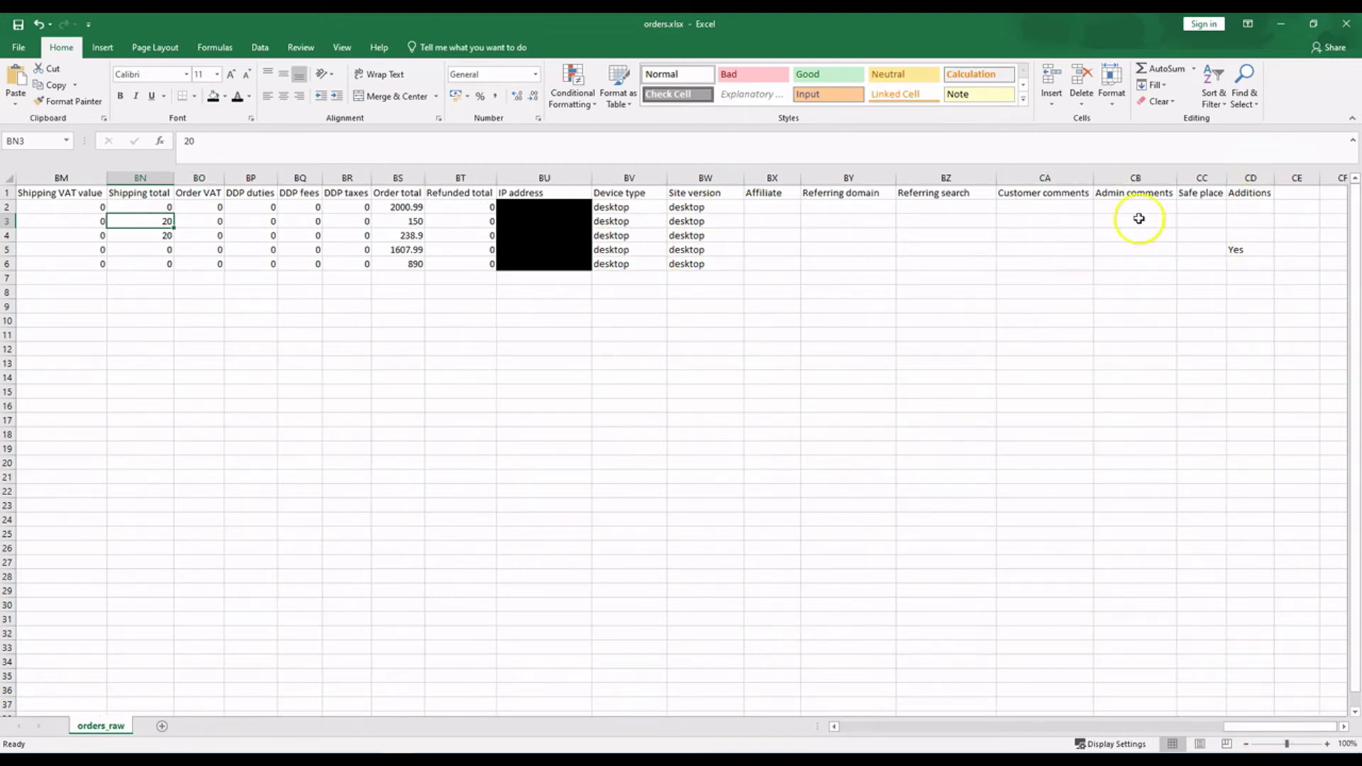
pyautogui.click(1022, 236)
pyautogui.click(1040, 249)
pyautogui.click(1059, 274)
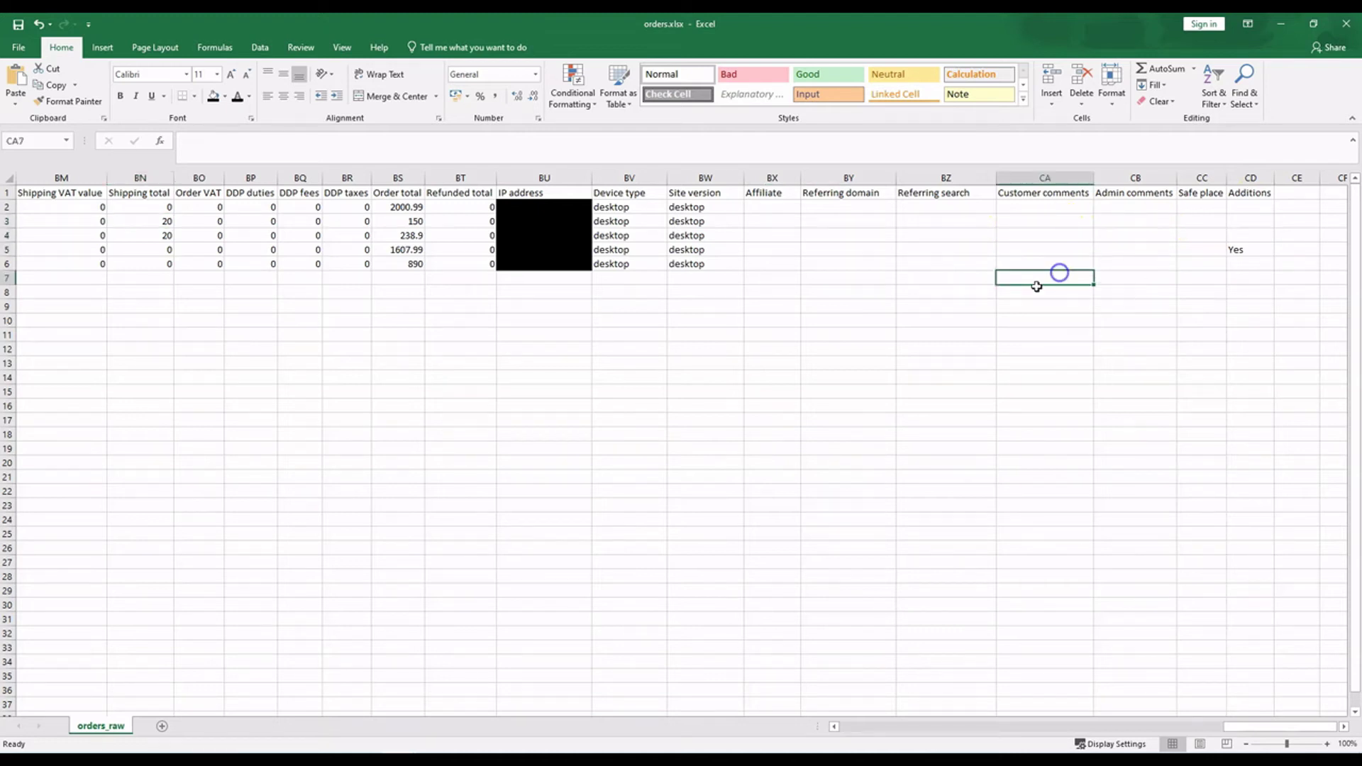
pyautogui.click(823, 207)
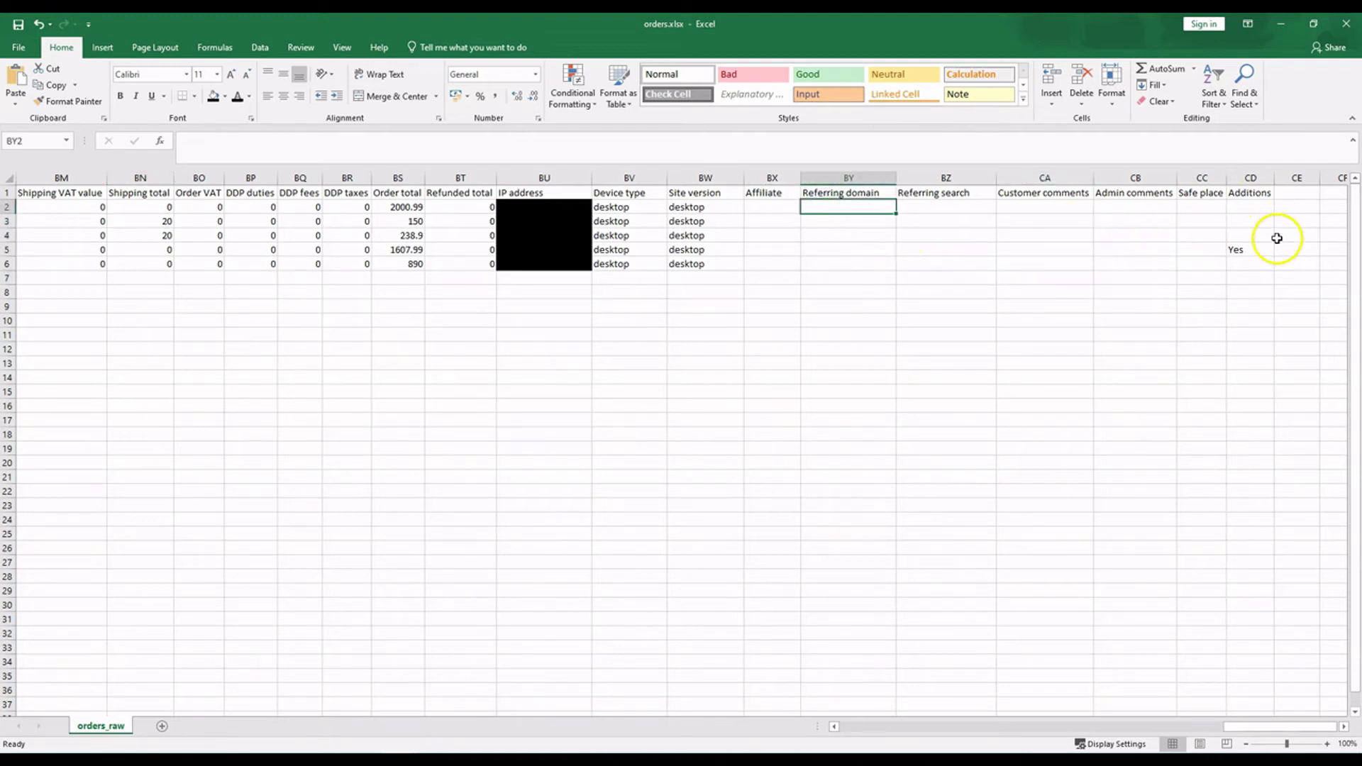
pyautogui.click(1264, 251)
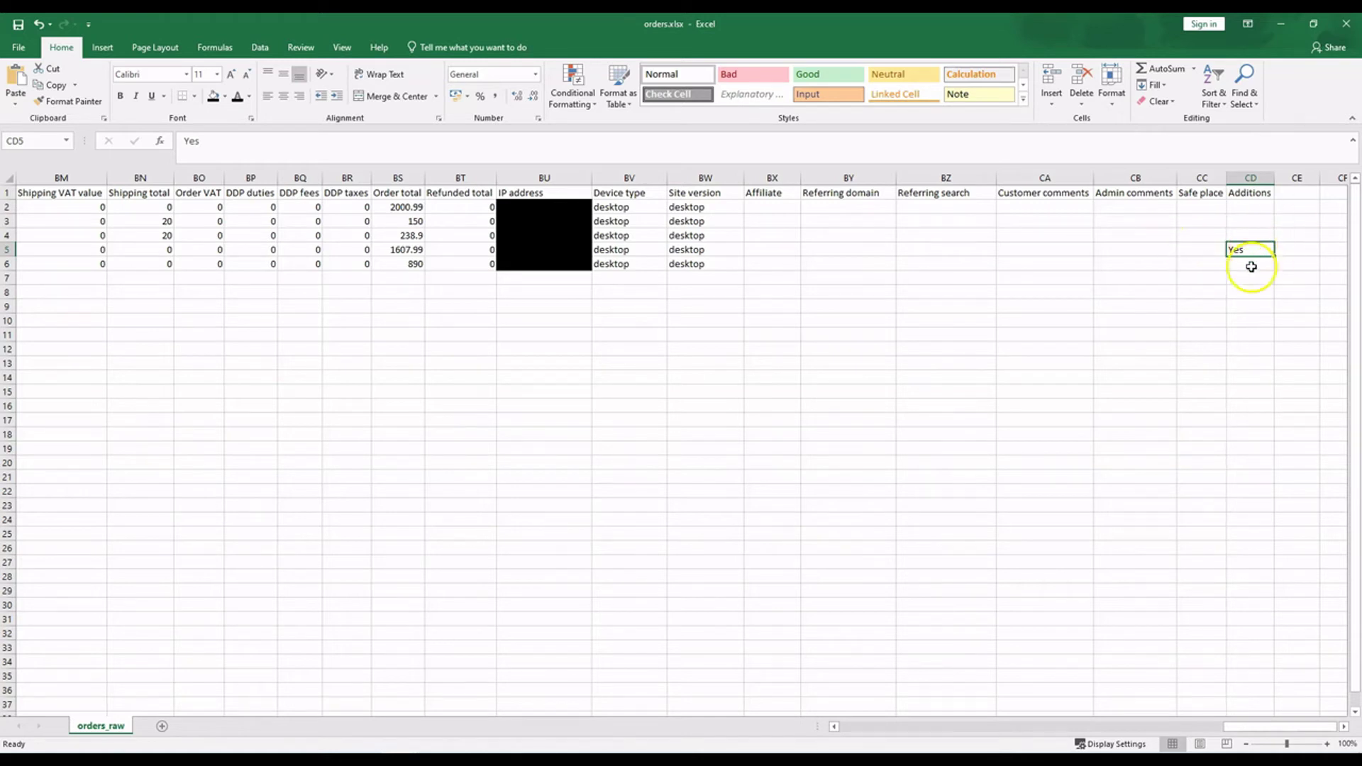
pyautogui.moveTo(1320, 725); pyautogui.dragTo(1183, 725)
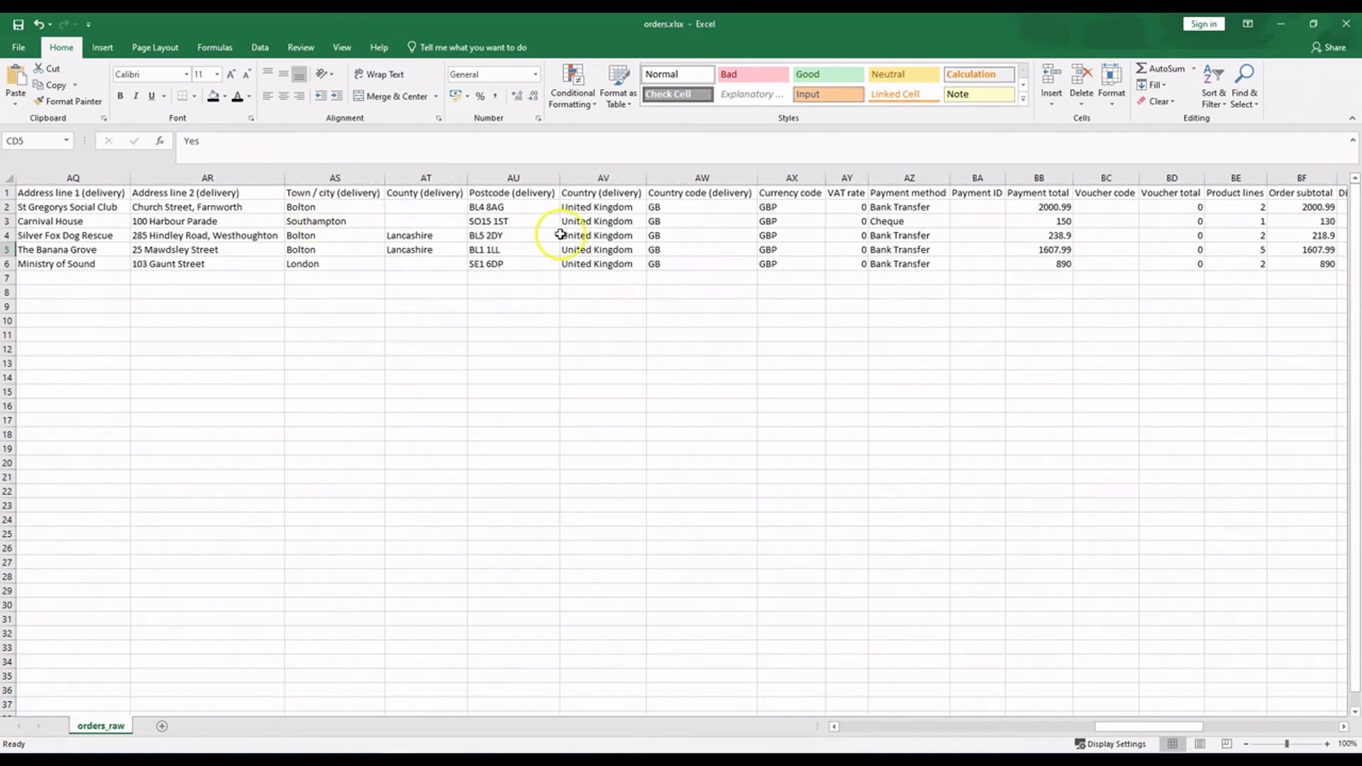
pyautogui.moveTo(1183, 727); pyautogui.dragTo(1301, 727)
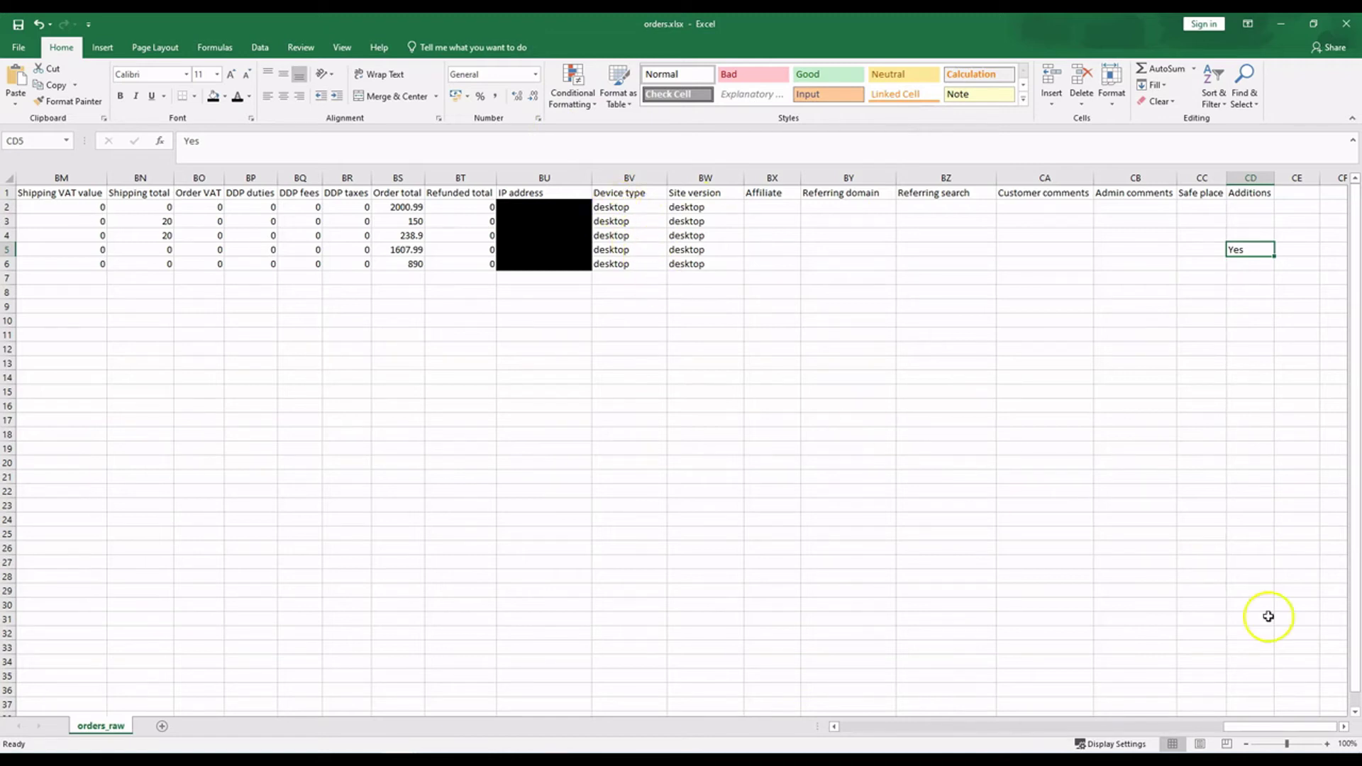
pyautogui.moveTo(1320, 731); pyautogui.dragTo(887, 715)
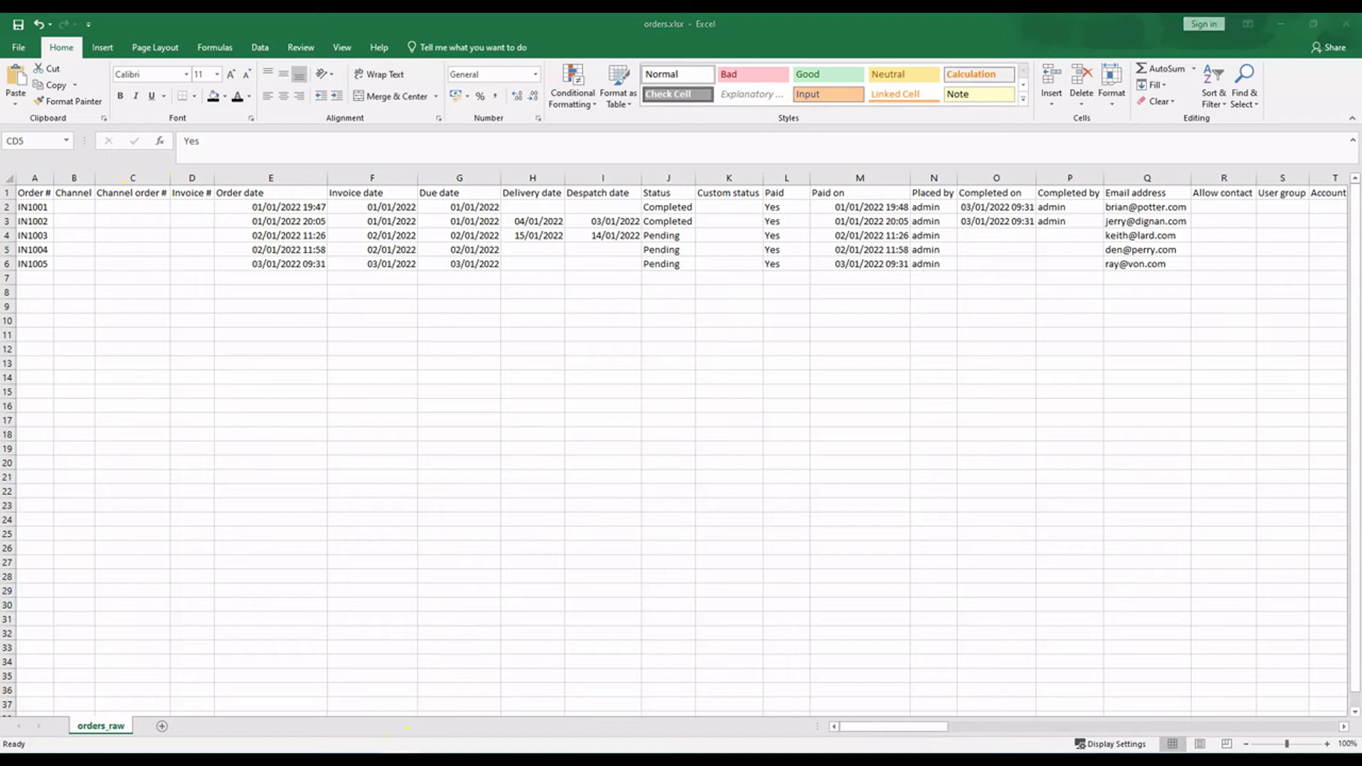
# Switch to the orders_multiline.xlsx workbook and examine the repeated order numbers in the Order # column.
pyautogui.click(490, 702)
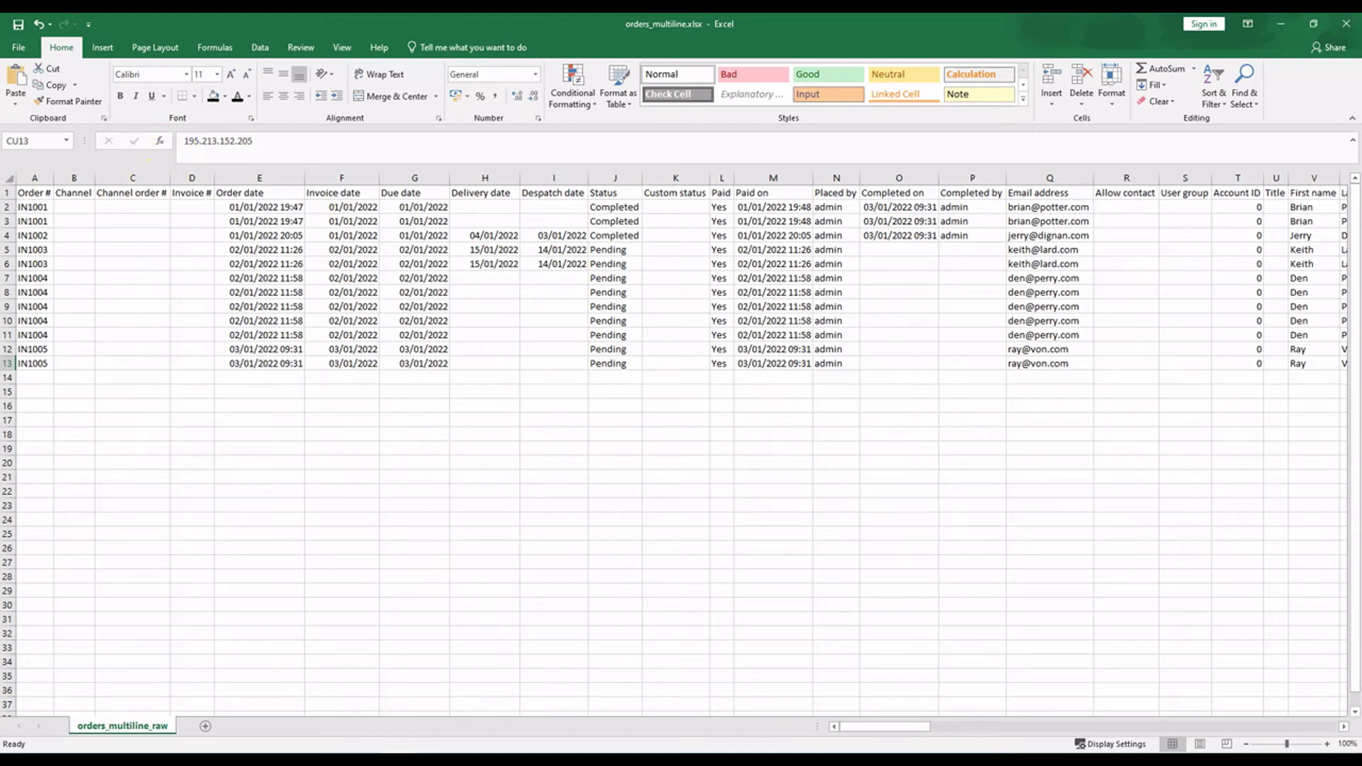
pyautogui.moveTo(34, 207); pyautogui.dragTo(45, 277)
pyautogui.click(68, 265)
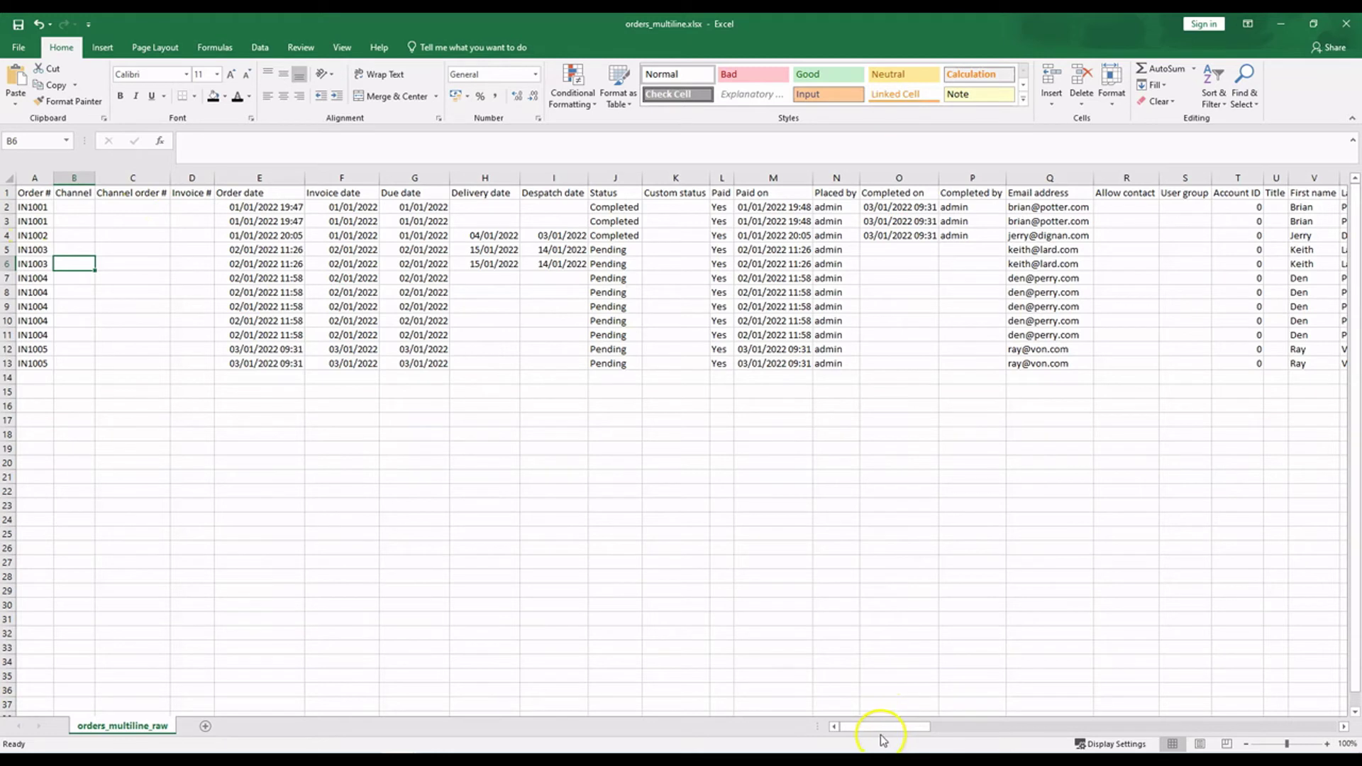
# Examine the Product lines, Product SKU and Product title columns for the individual order lines.
pyautogui.moveTo(876, 729); pyautogui.dragTo(1097, 731)
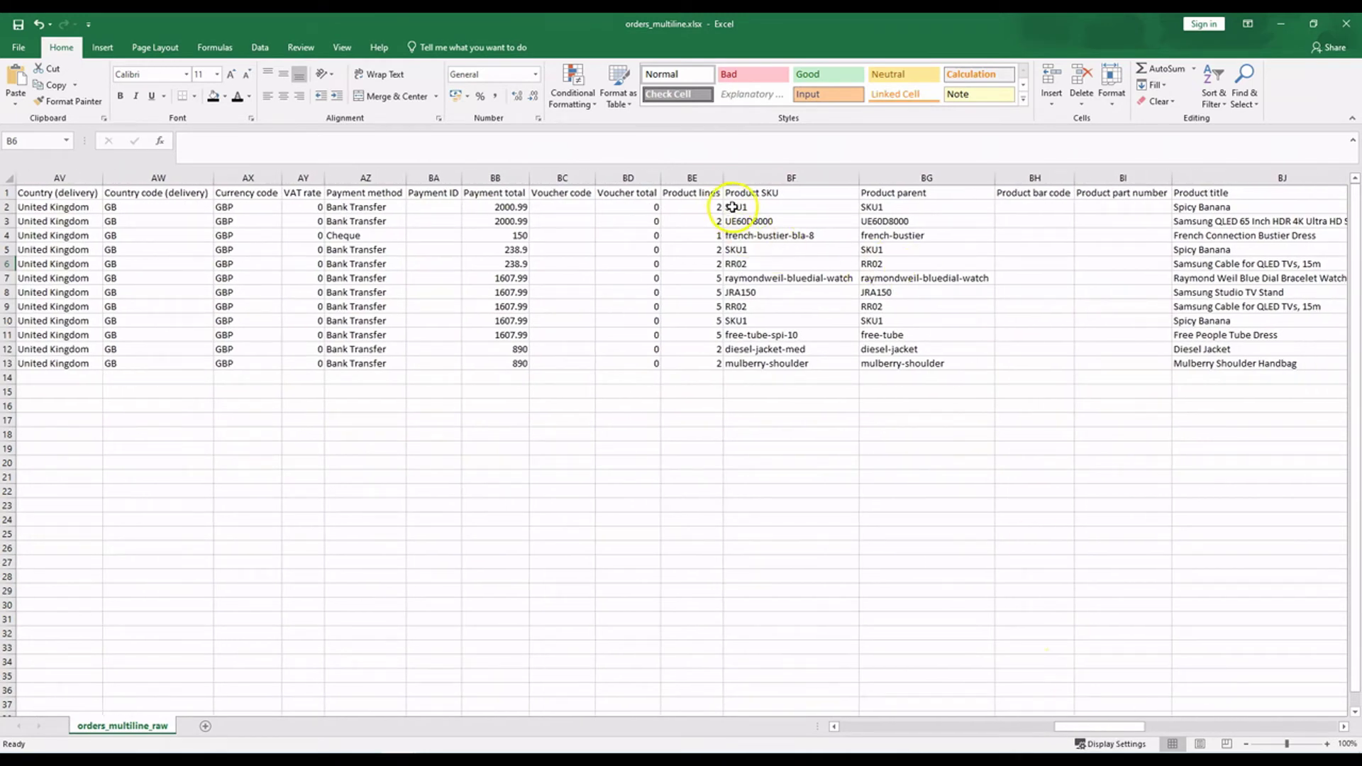
pyautogui.moveTo(710, 207); pyautogui.dragTo(711, 221)
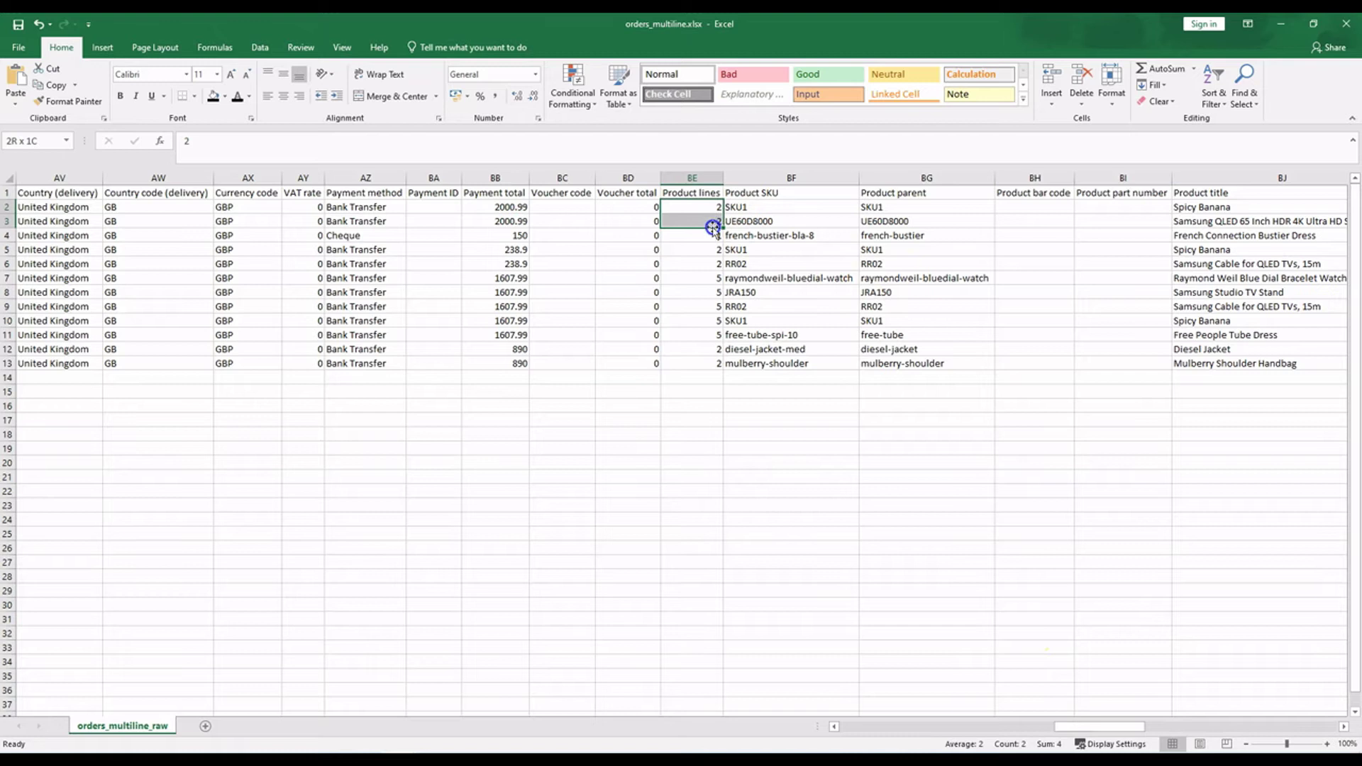
pyautogui.click(770, 210)
pyautogui.click(792, 218)
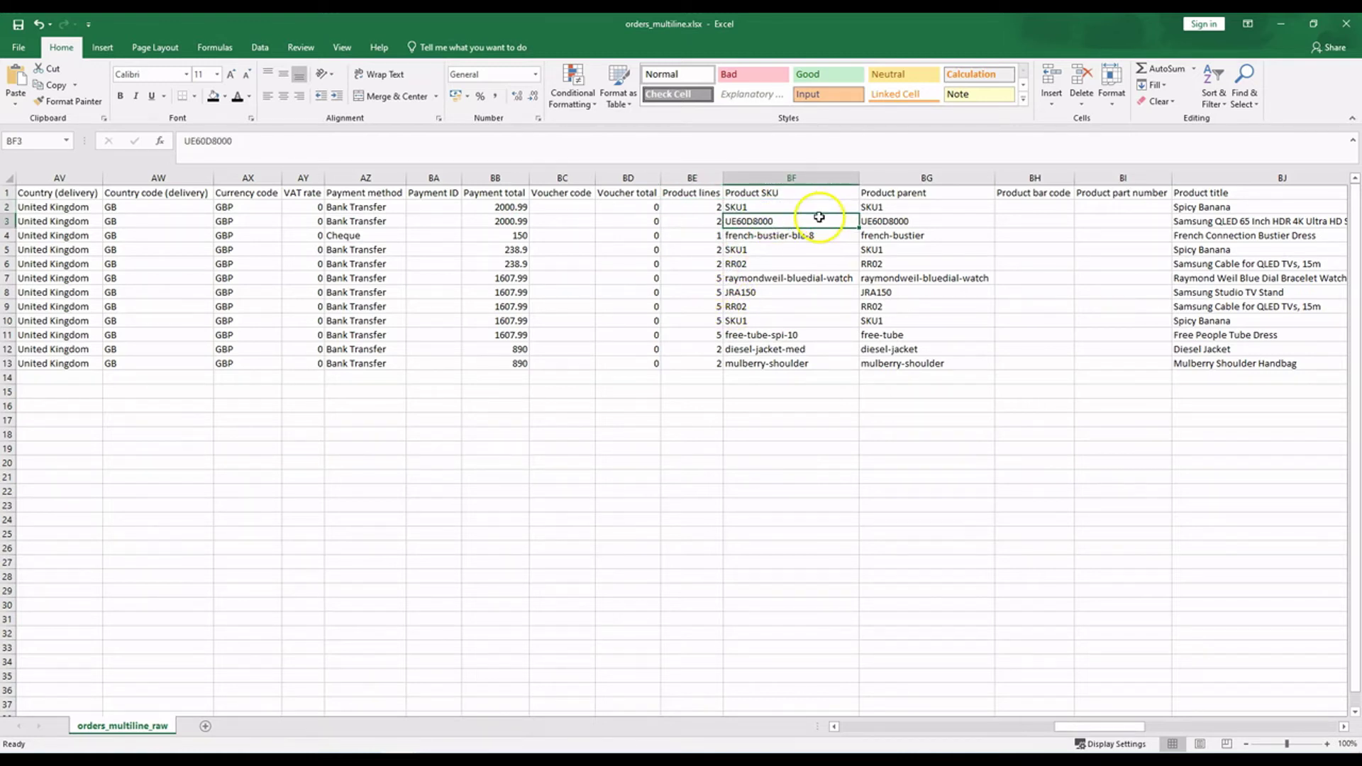
pyautogui.click(1193, 209)
pyautogui.moveTo(1198, 232); pyautogui.dragTo(1197, 226)
# Examine the repeated delivery address, Order total and customer detail columns across the lines of each order.
pyautogui.moveTo(1135, 733); pyautogui.dragTo(1139, 725)
pyautogui.moveTo(1157, 718); pyautogui.dragTo(1061, 708)
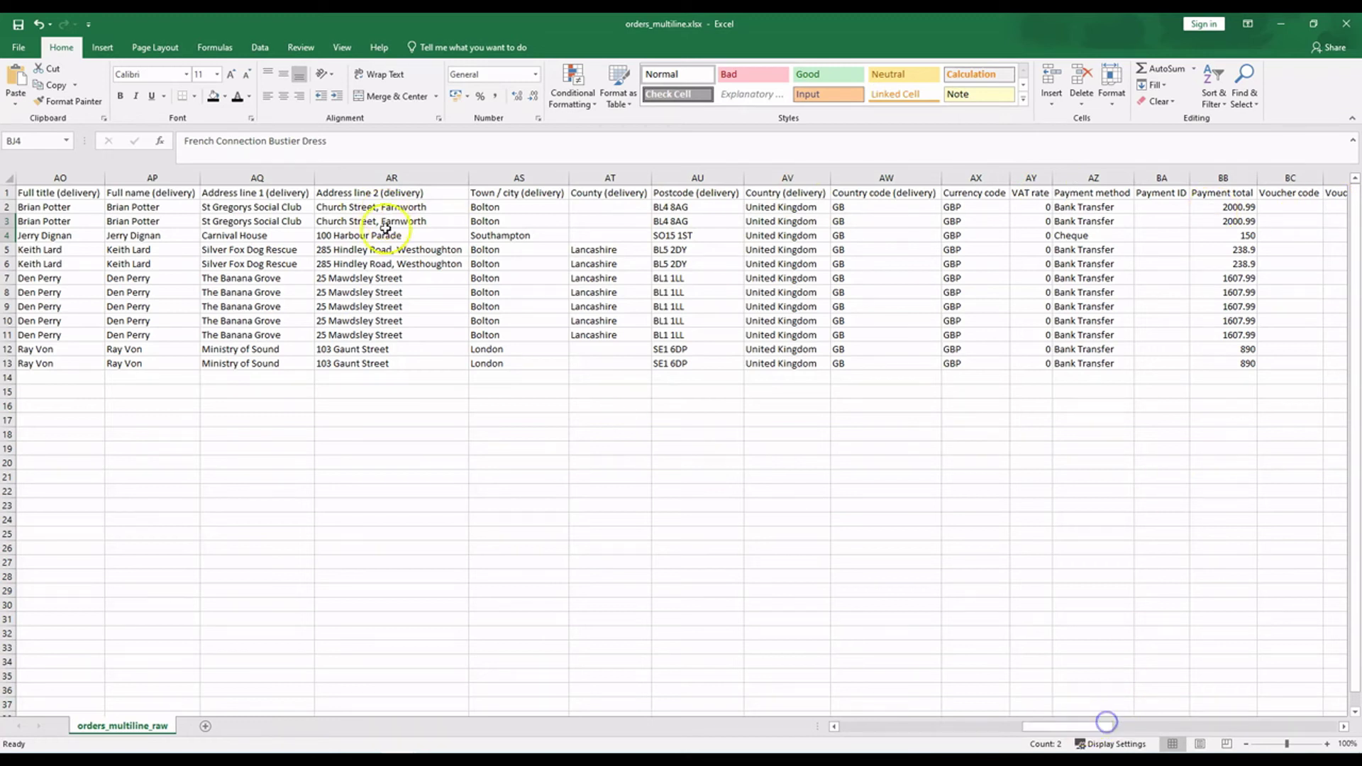
pyautogui.moveTo(1085, 727); pyautogui.dragTo(1252, 723)
pyautogui.click(967, 211)
pyautogui.click(961, 224)
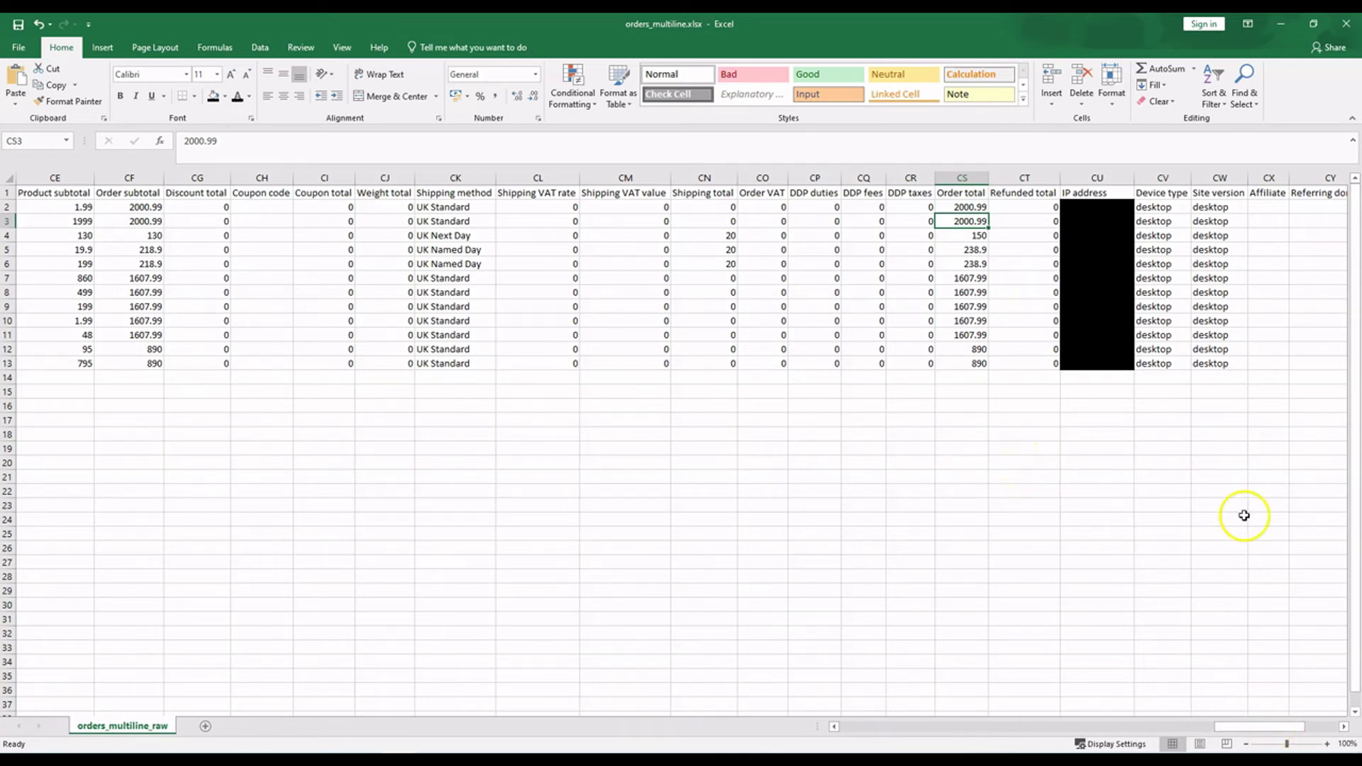
pyautogui.moveTo(1300, 728); pyautogui.dragTo(977, 716)
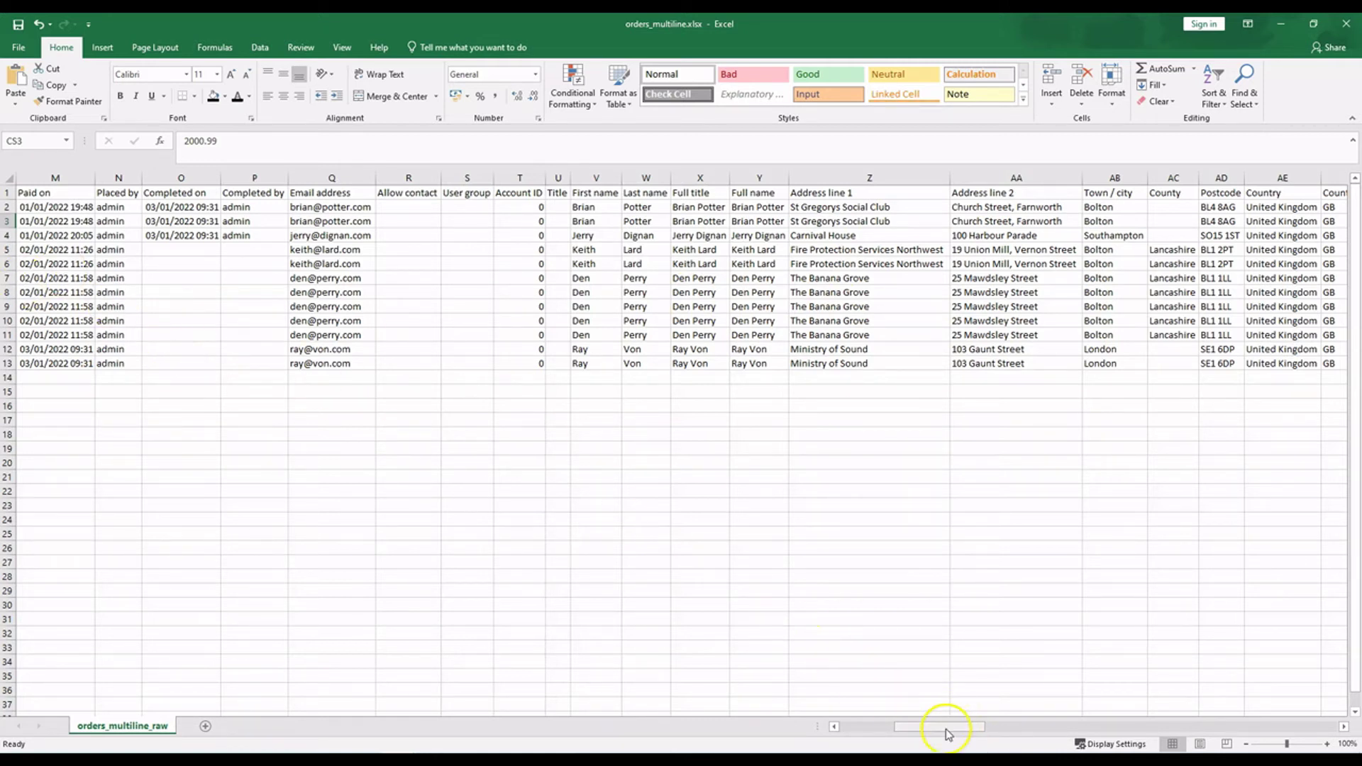
# Widen the Additions column and examine the Additions and Engraving entries in the multi-line orders sheet.
pyautogui.moveTo(949, 727); pyautogui.dragTo(836, 727)
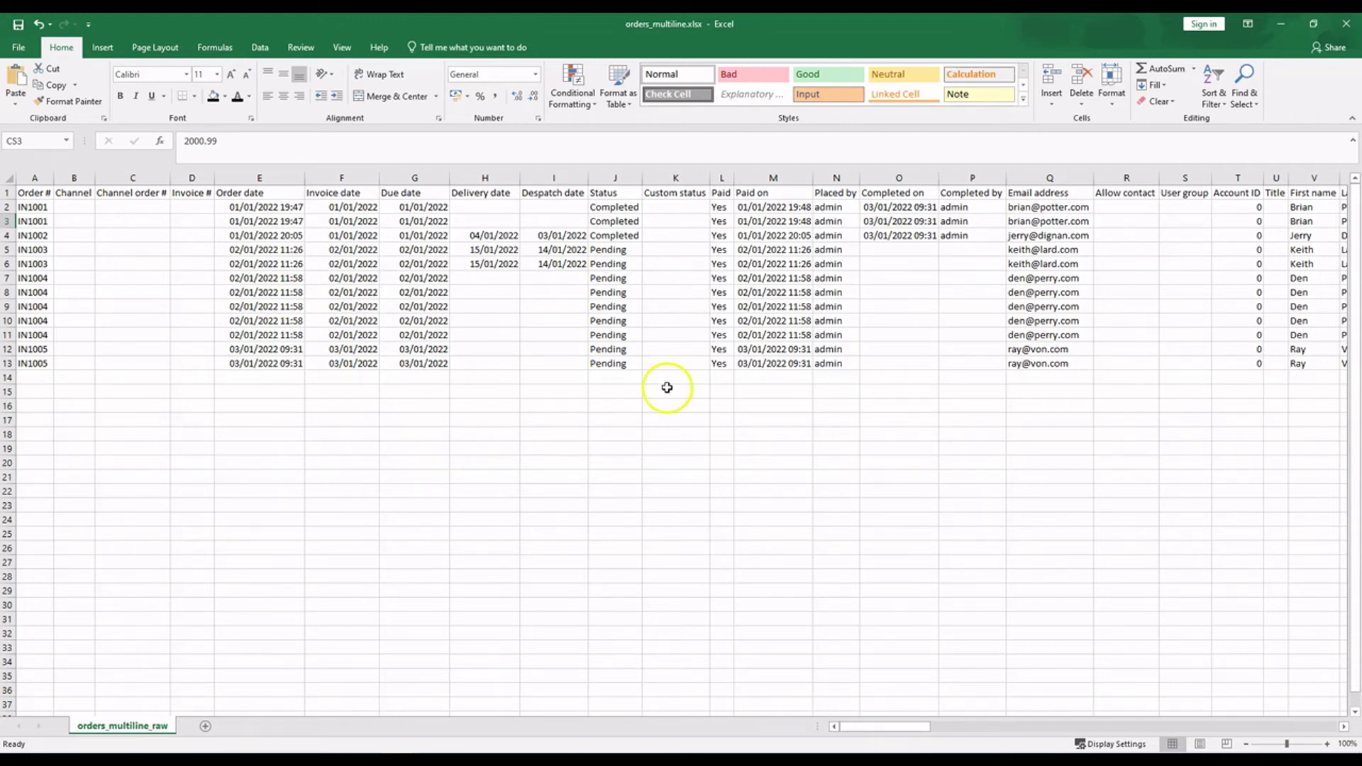
pyautogui.moveTo(909, 727); pyautogui.dragTo(1348, 703)
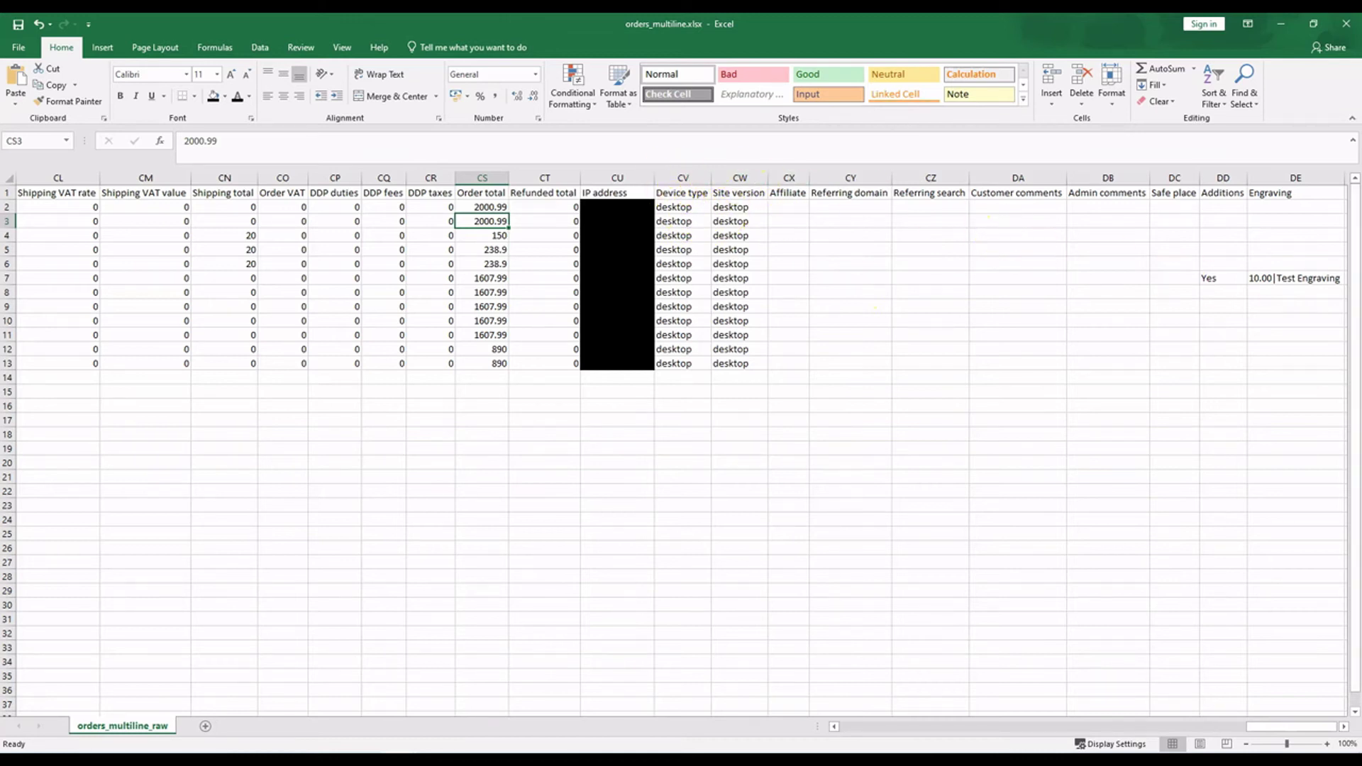
pyautogui.moveTo(1248, 178); pyautogui.dragTo(1280, 179)
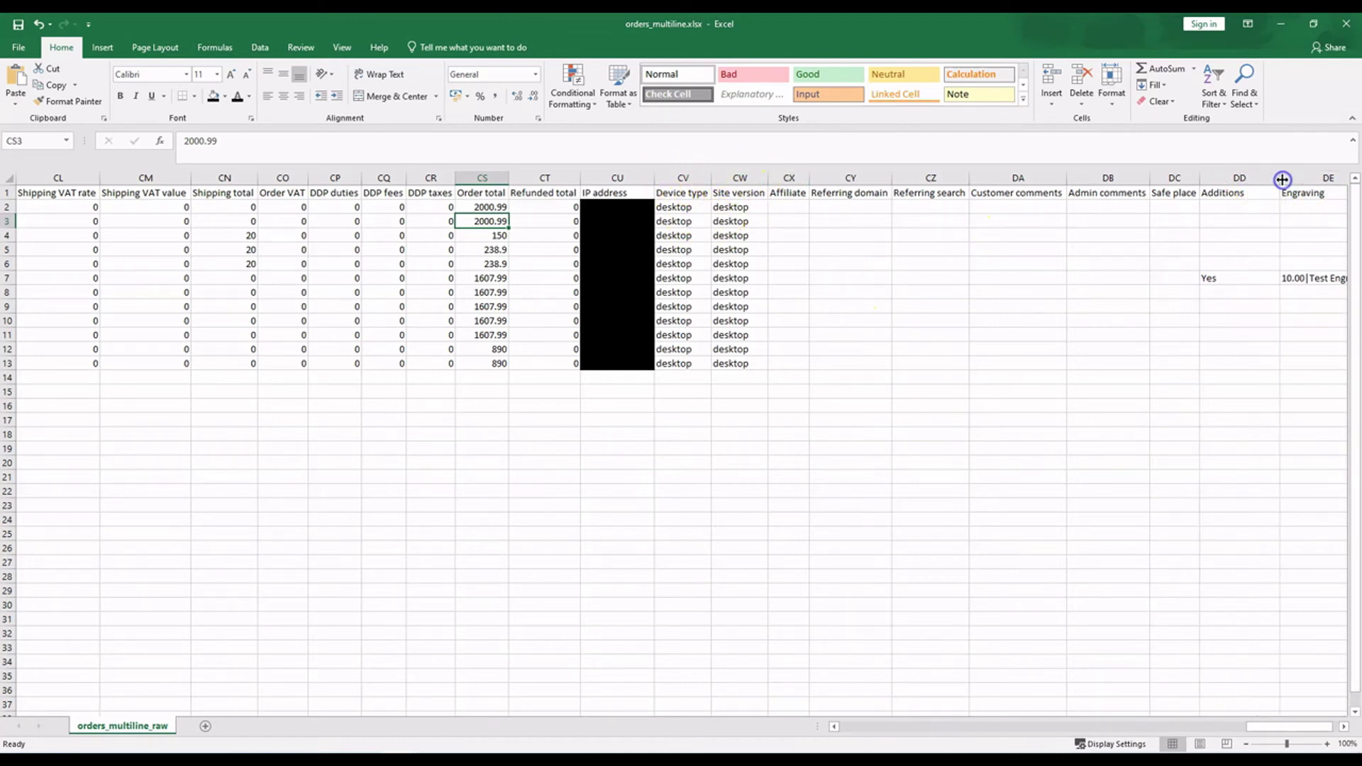
pyautogui.click(1224, 277)
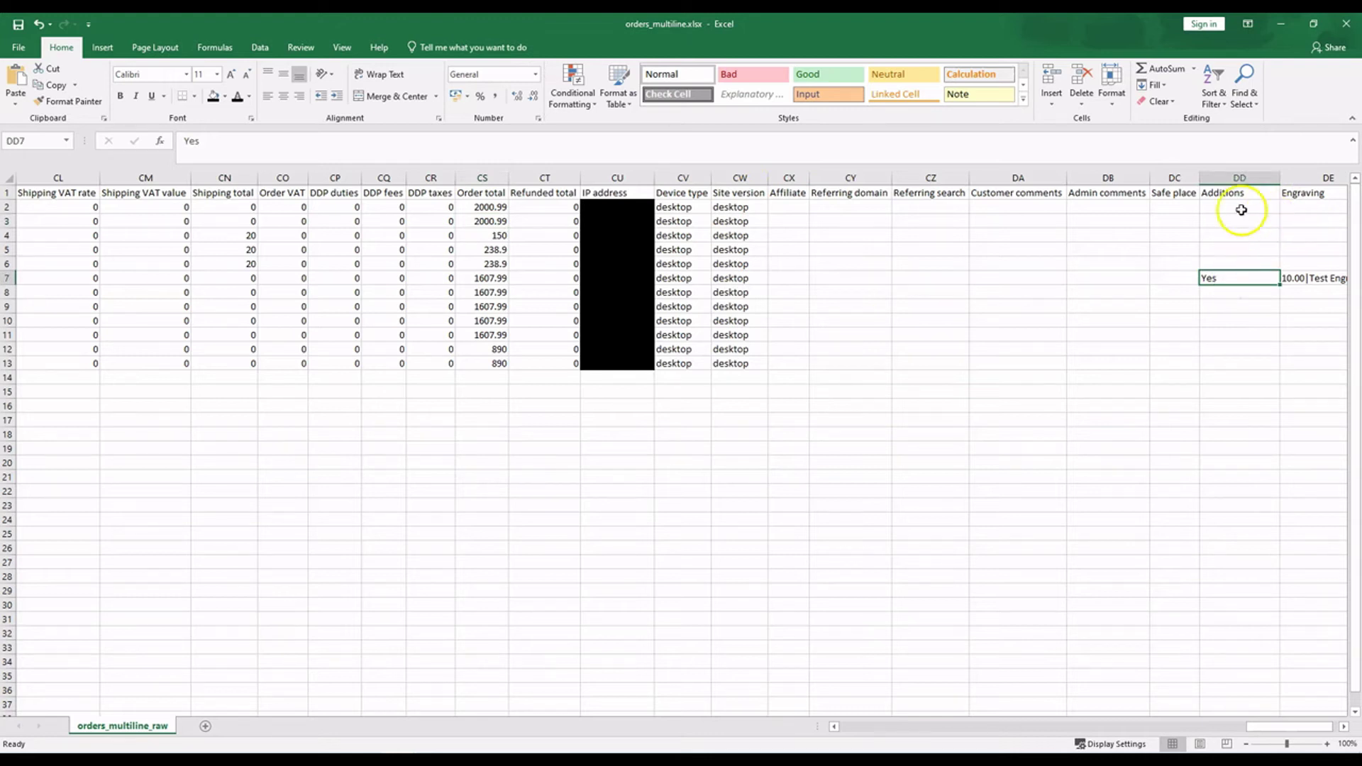
pyautogui.click(1343, 726)
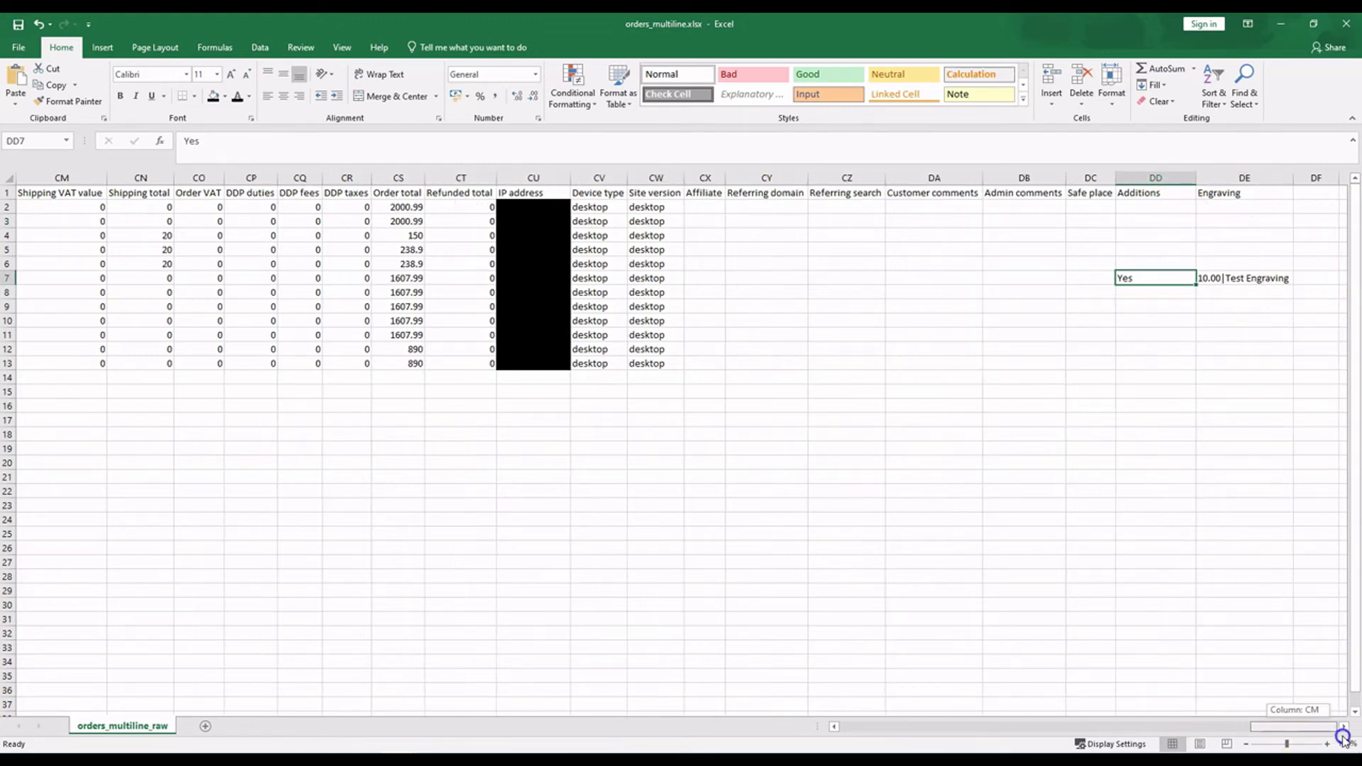
pyautogui.click(1237, 199)
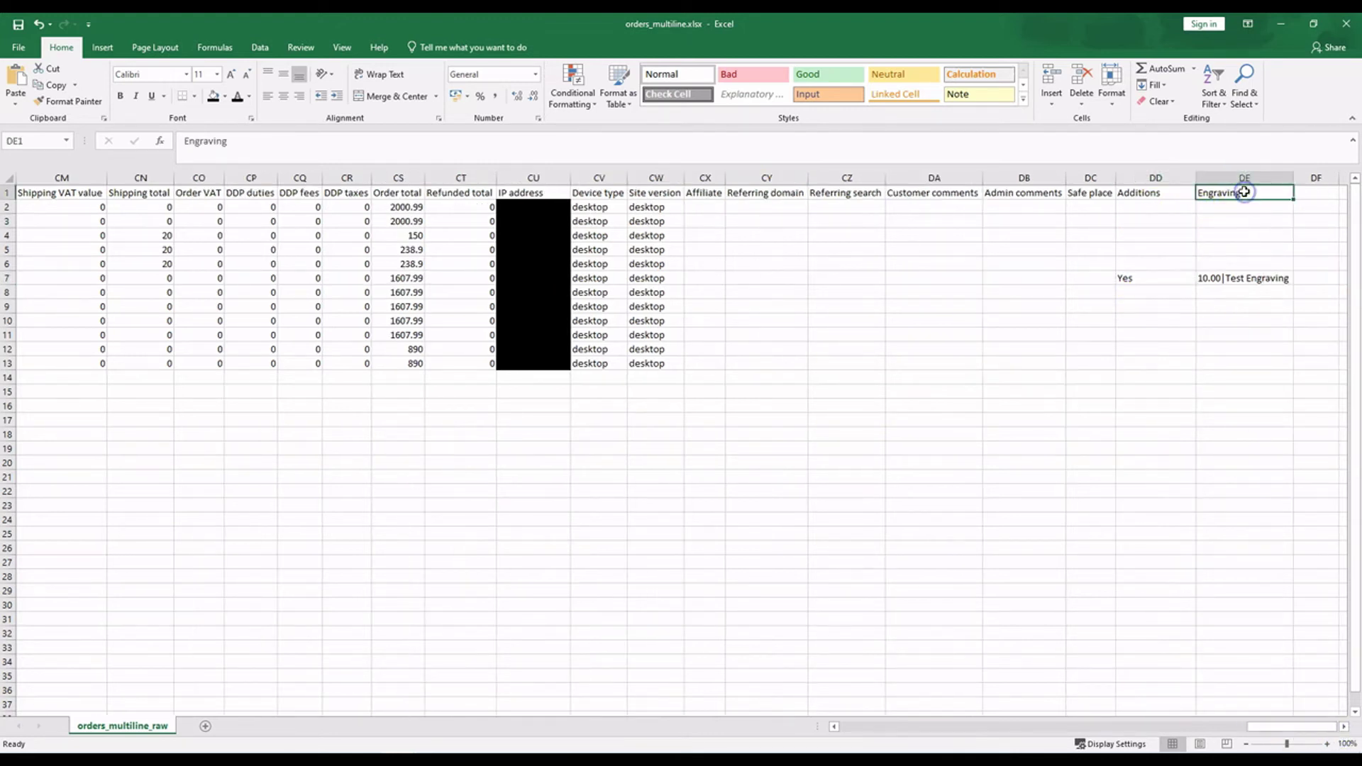
pyautogui.click(1265, 277)
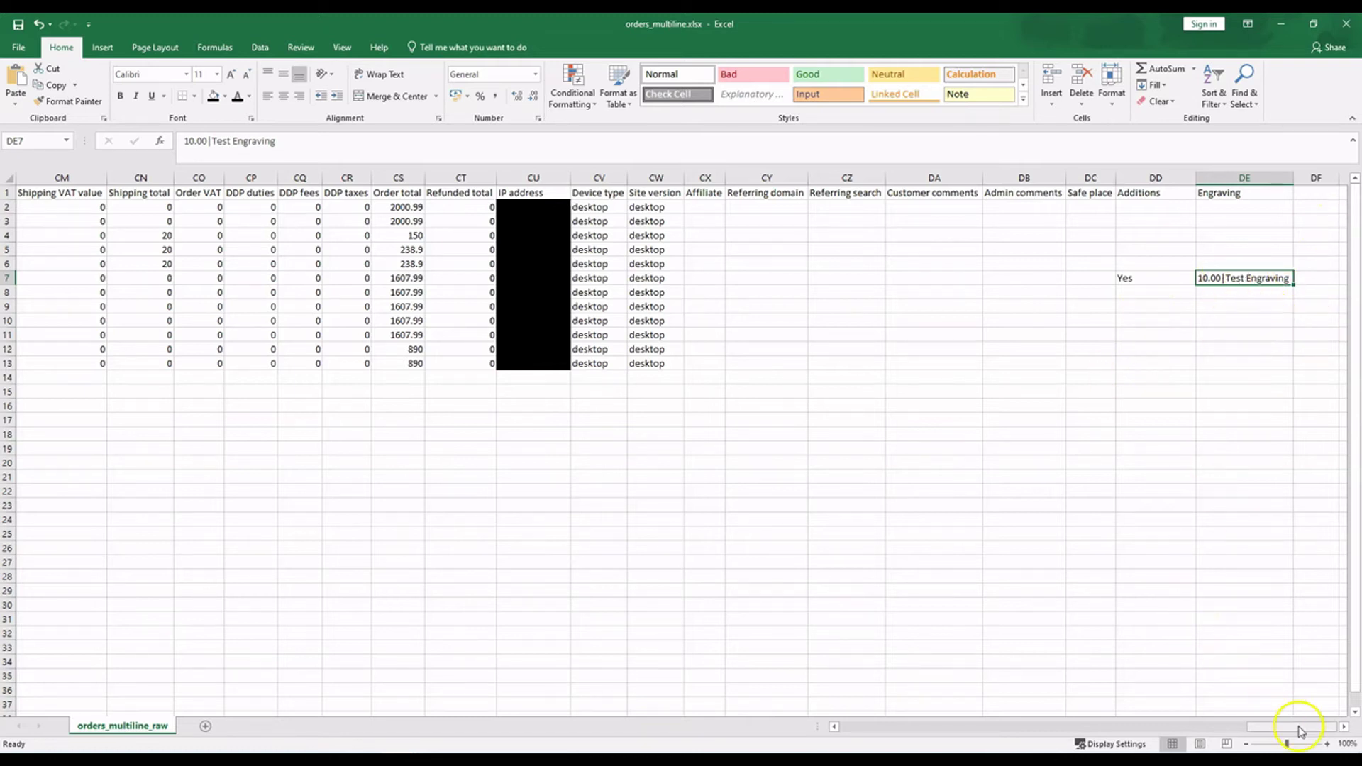
# Compare the order rows in the orders.xlsx and orders_multiline.xlsx workbooks, finishing in orders.xlsx.
pyautogui.moveTo(1298, 726); pyautogui.dragTo(893, 724)
pyautogui.click(399, 761)
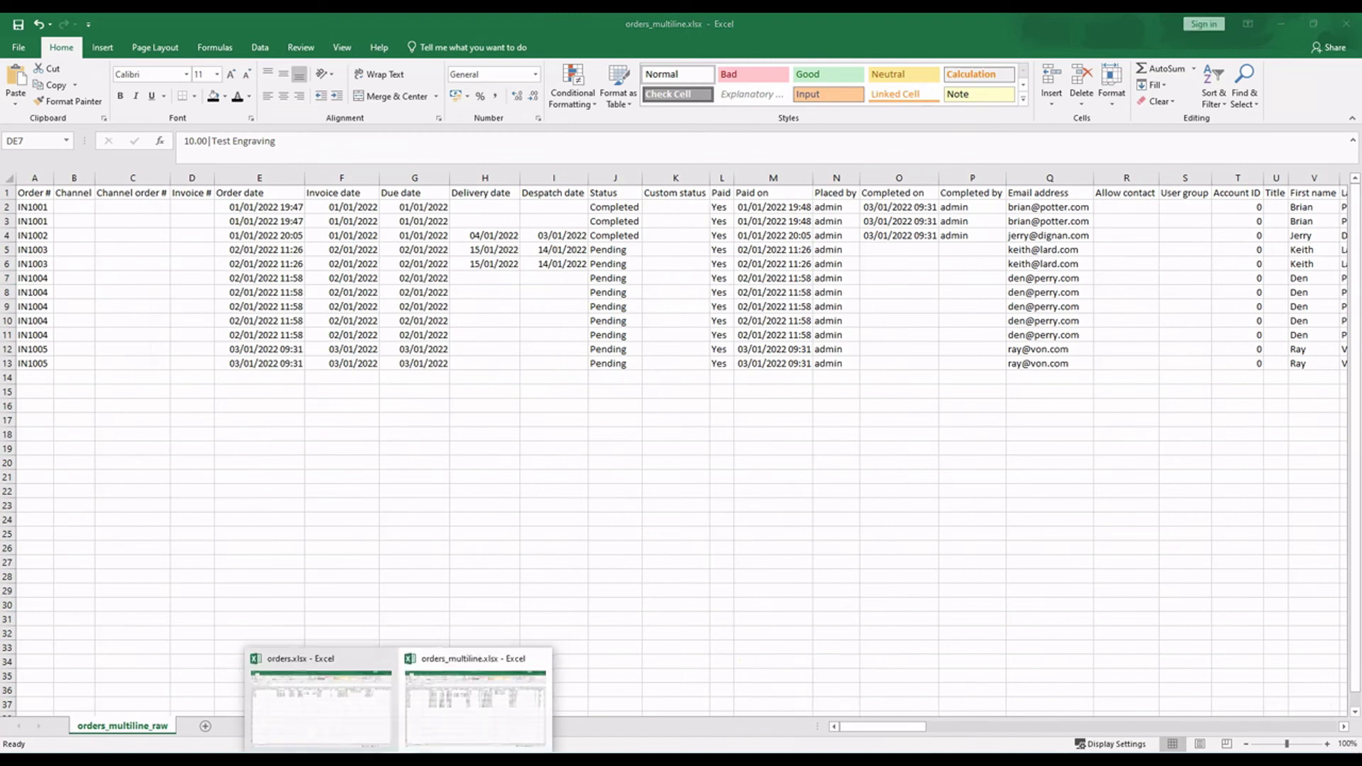
pyautogui.click(343, 705)
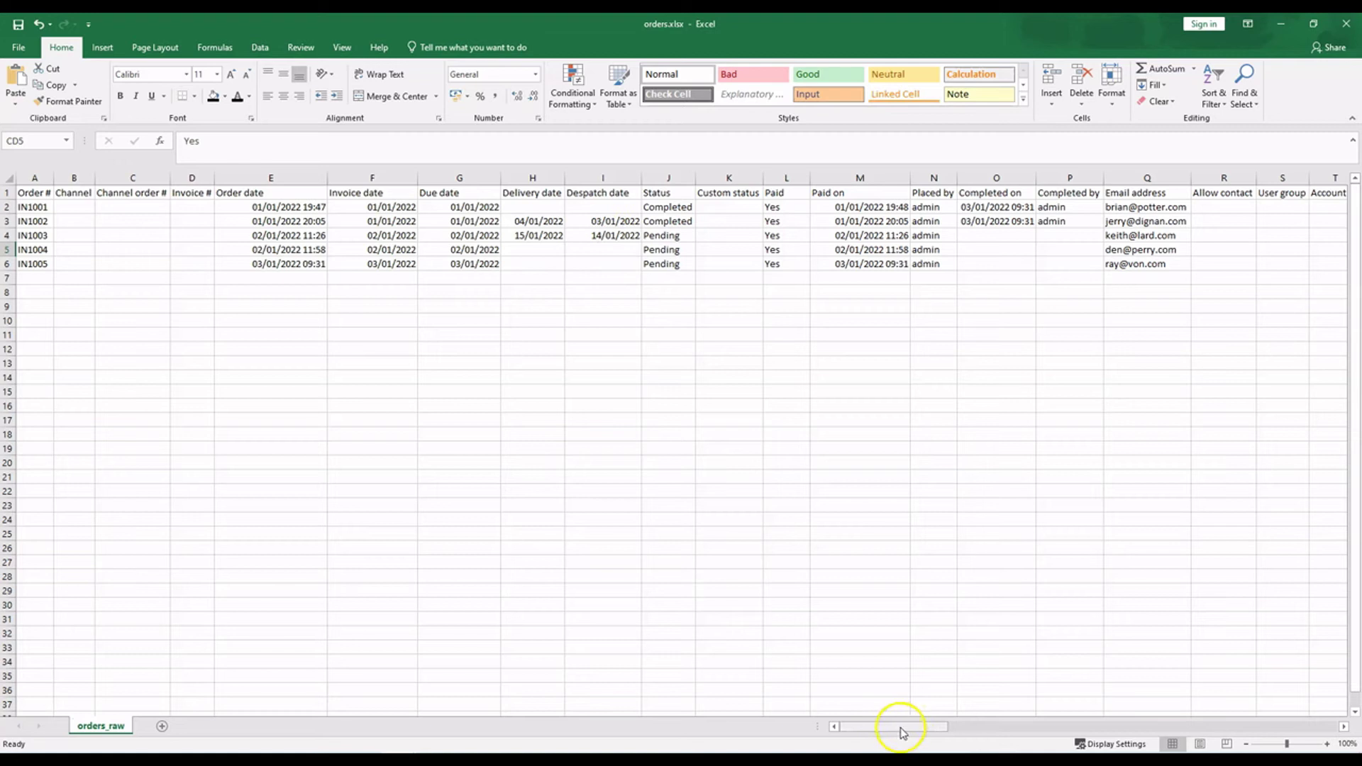
pyautogui.moveTo(875, 727)
pyautogui.mouseDown()
pyautogui.moveTo(1024, 725)
pyautogui.moveTo(860, 728)
pyautogui.mouseUp()
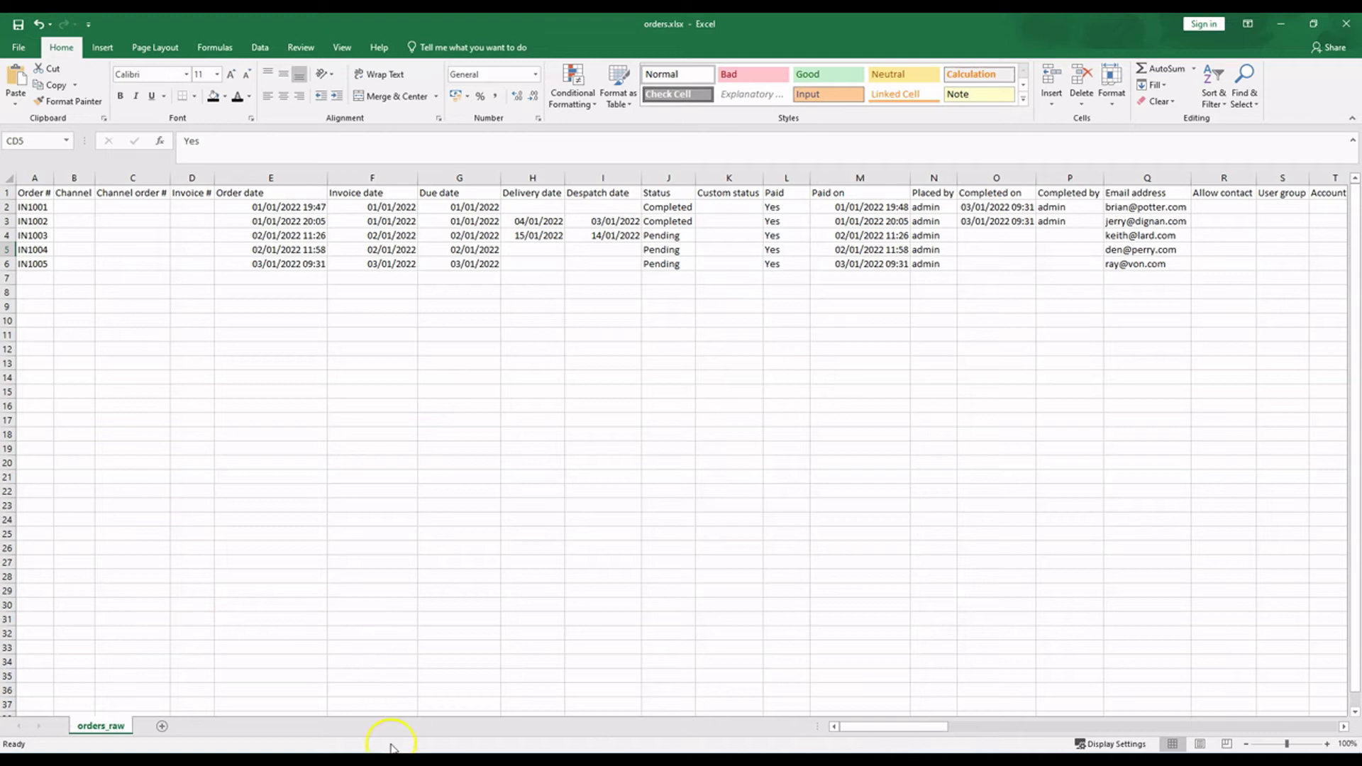
pyautogui.click(454, 699)
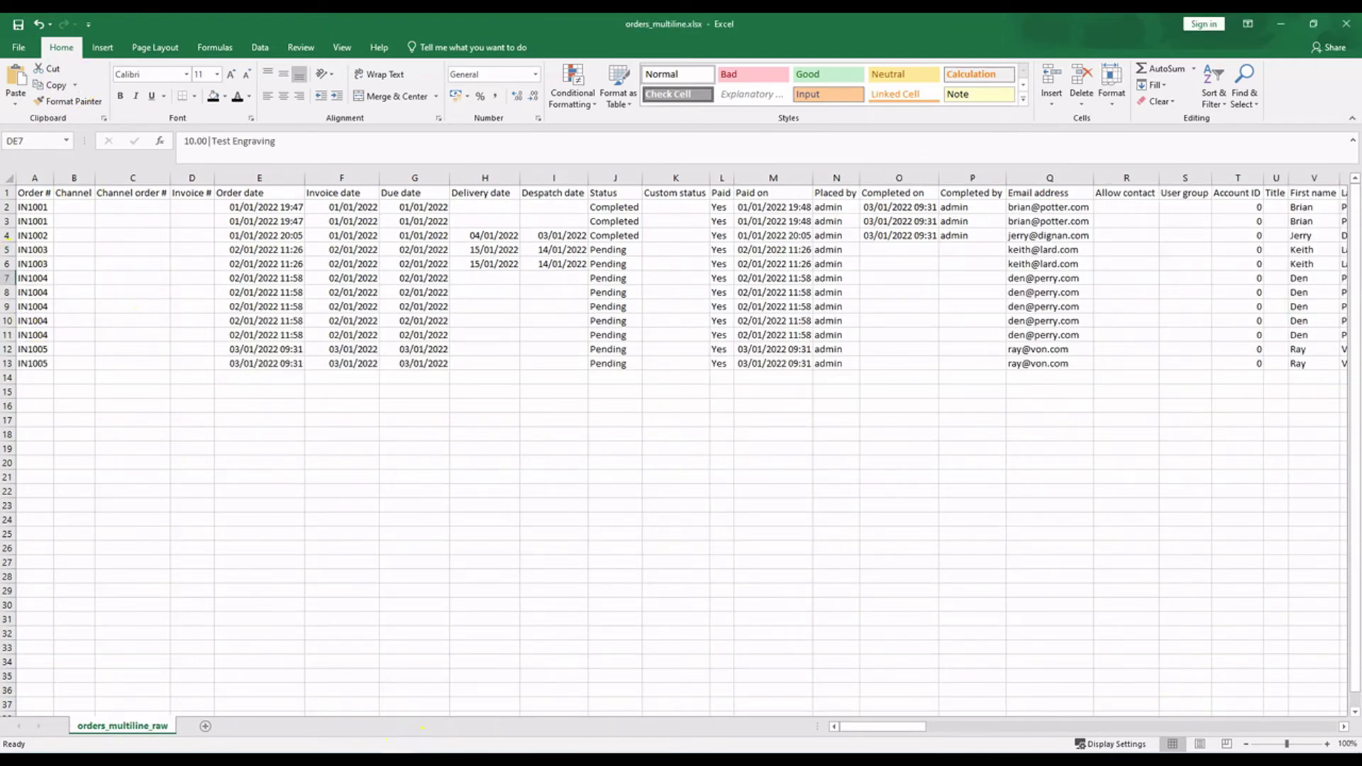
pyautogui.moveTo(365, 701)
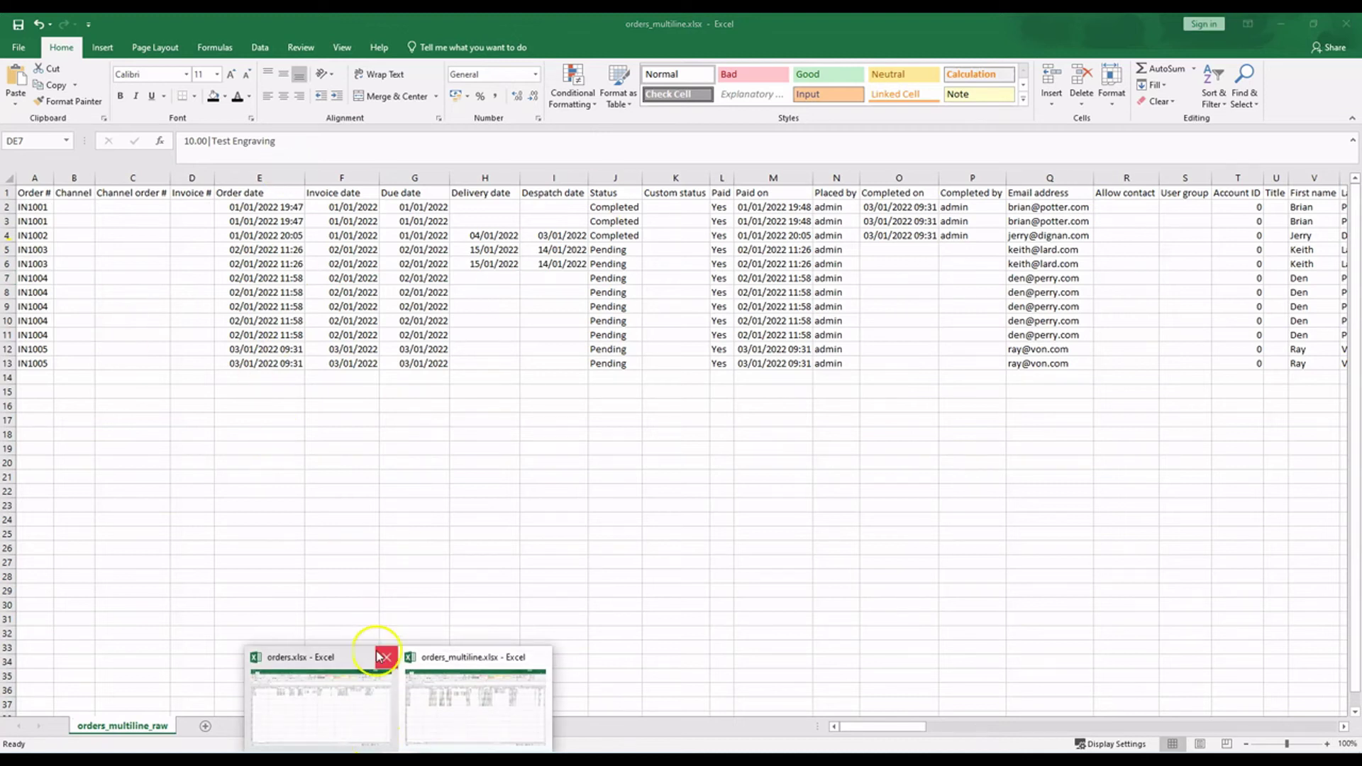
pyautogui.click(346, 709)
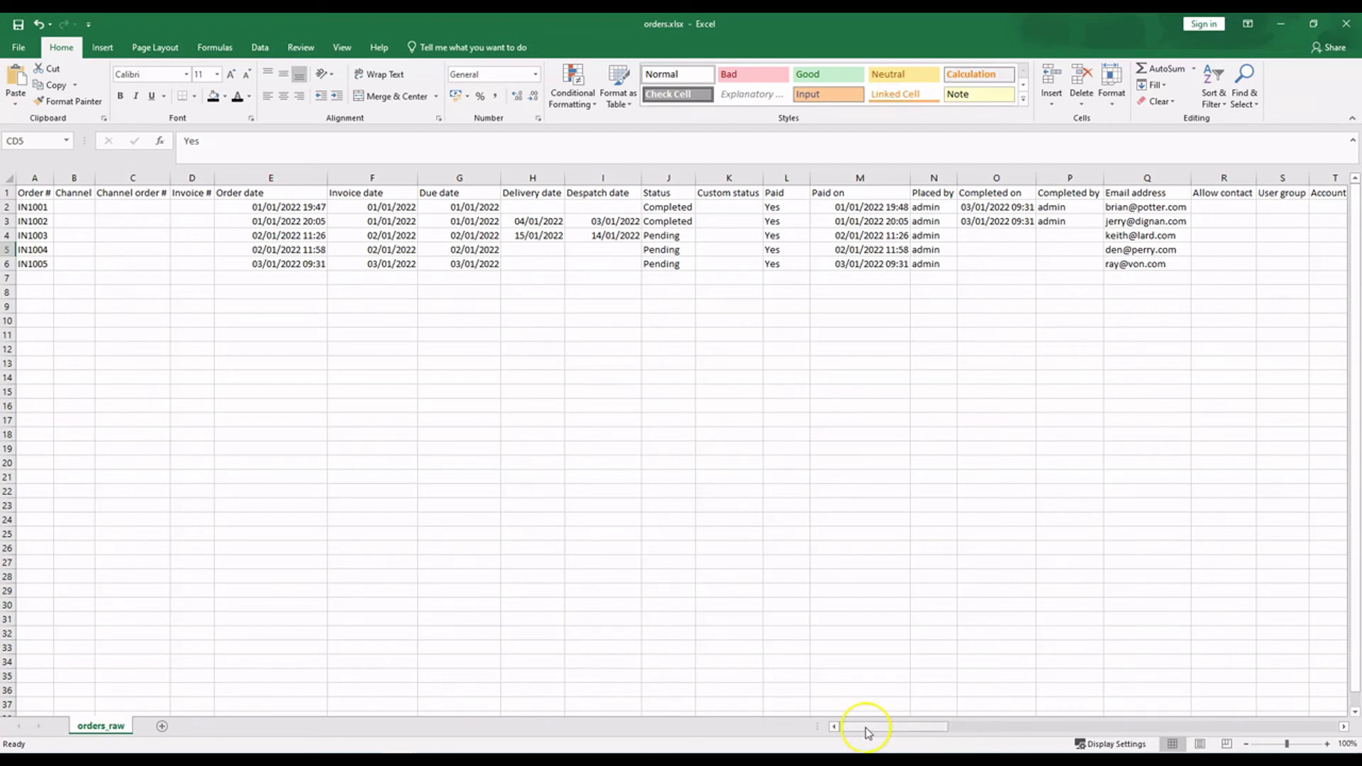
# Examine the customer contact and Delivery address columns in orders.xlsx, then return to the first order columns.
pyautogui.moveTo(868, 733); pyautogui.dragTo(1037, 731)
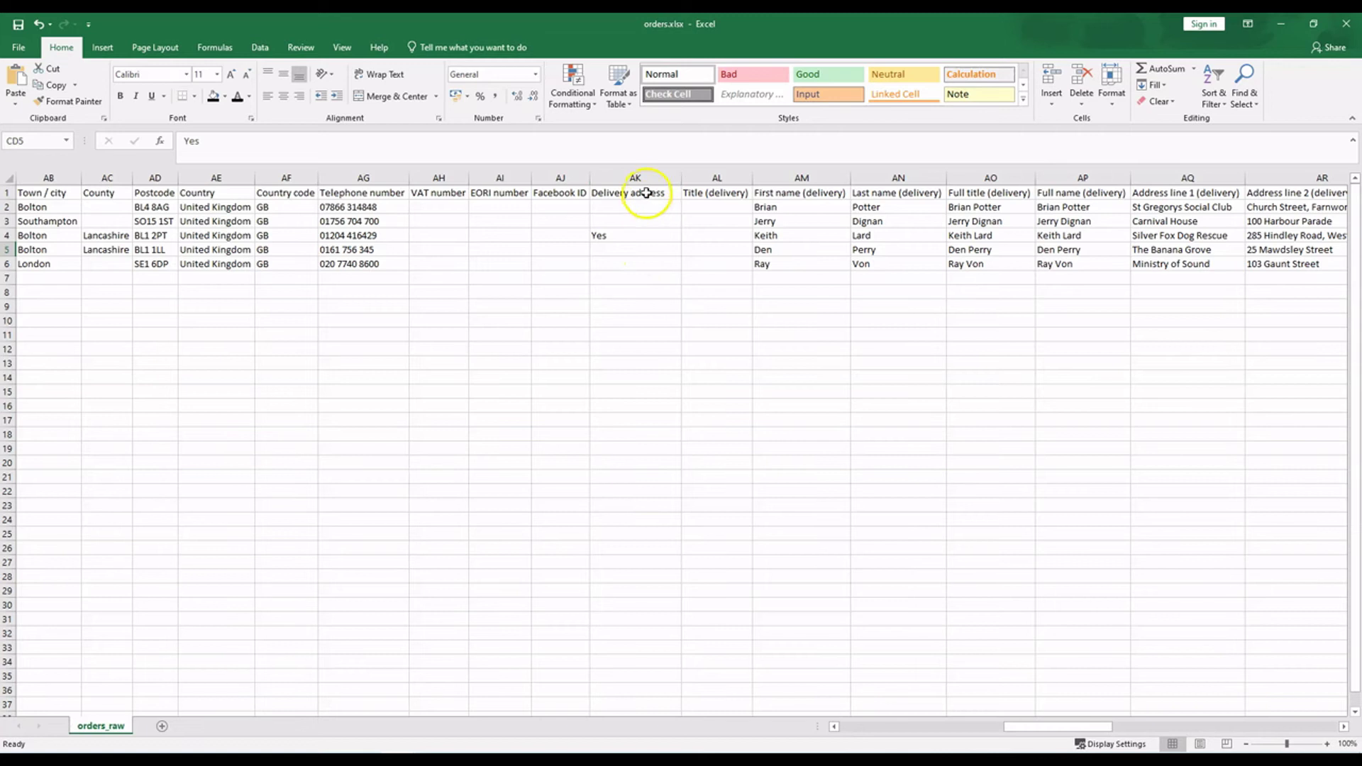
pyautogui.moveTo(1084, 728); pyautogui.dragTo(840, 724)
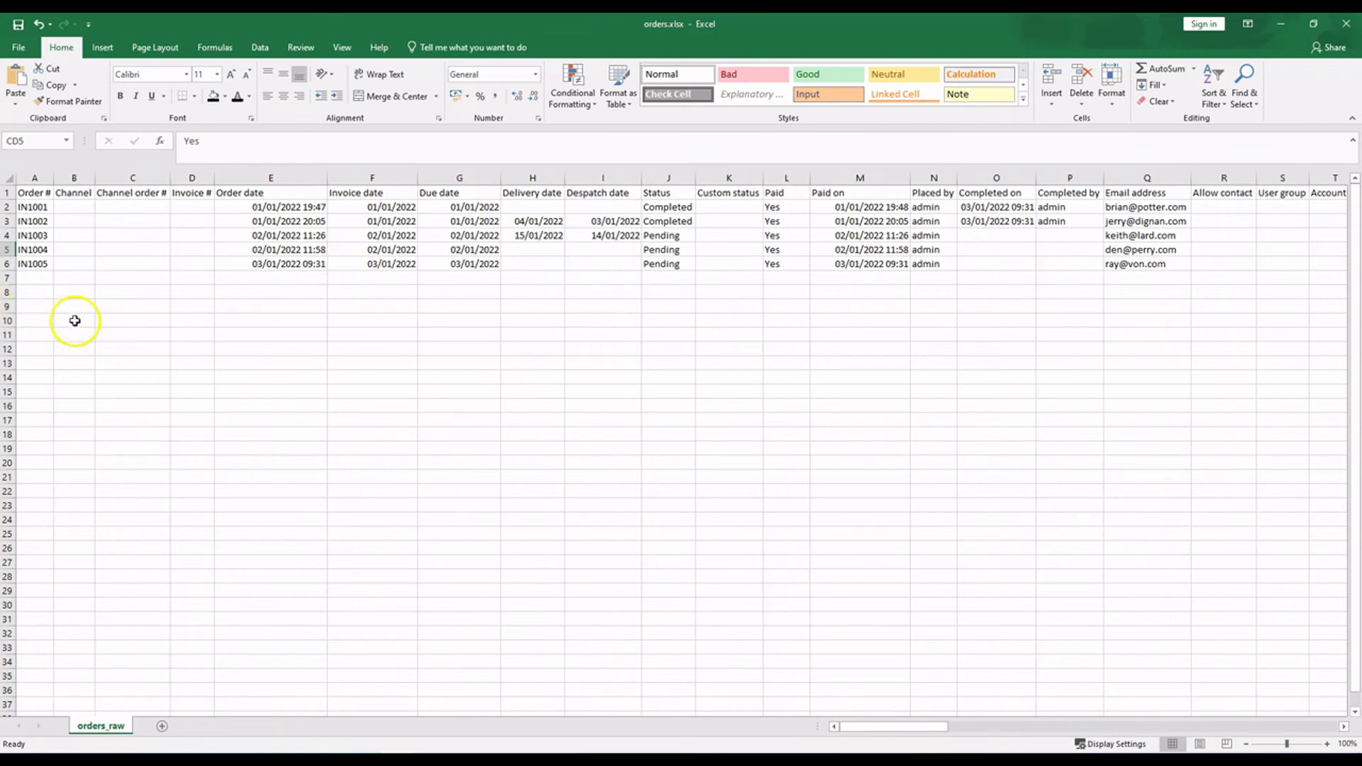
pyautogui.click(38, 729)
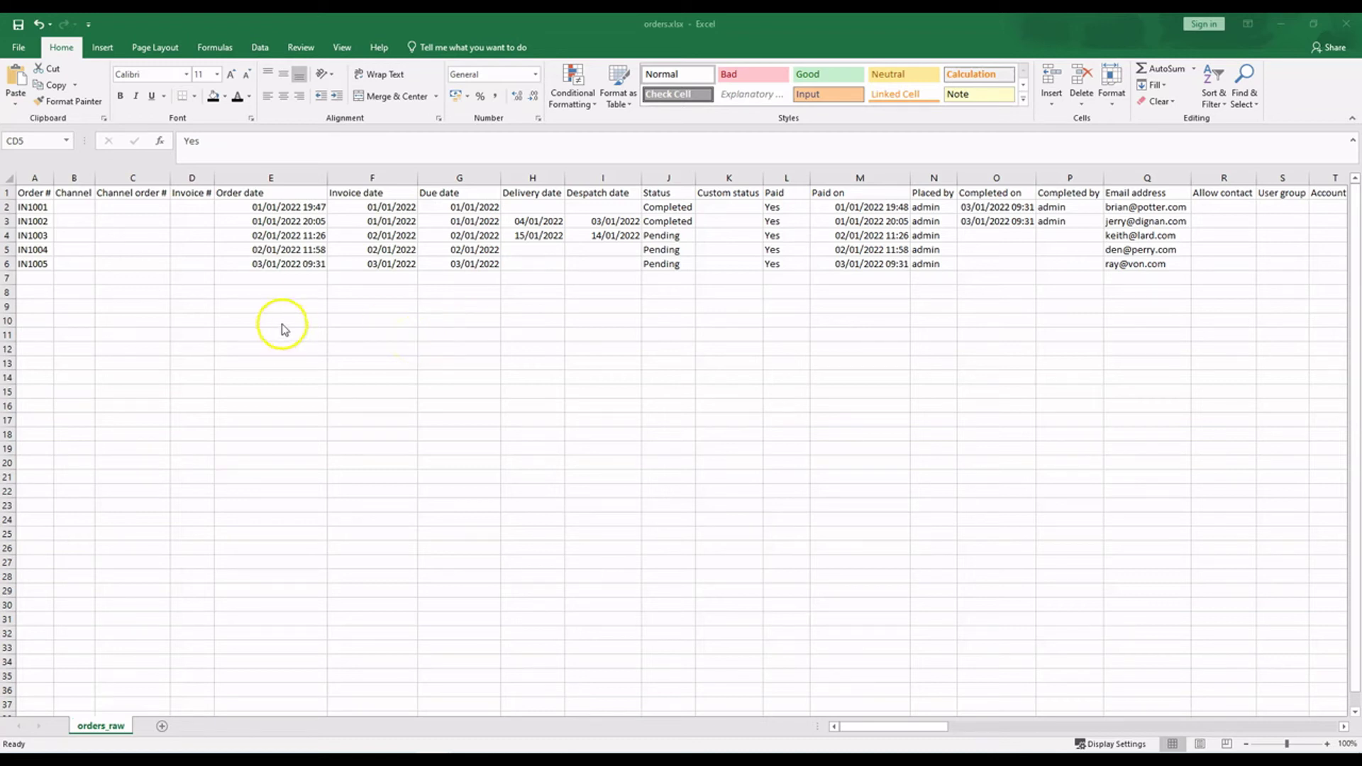
pyautogui.click(146, 759)
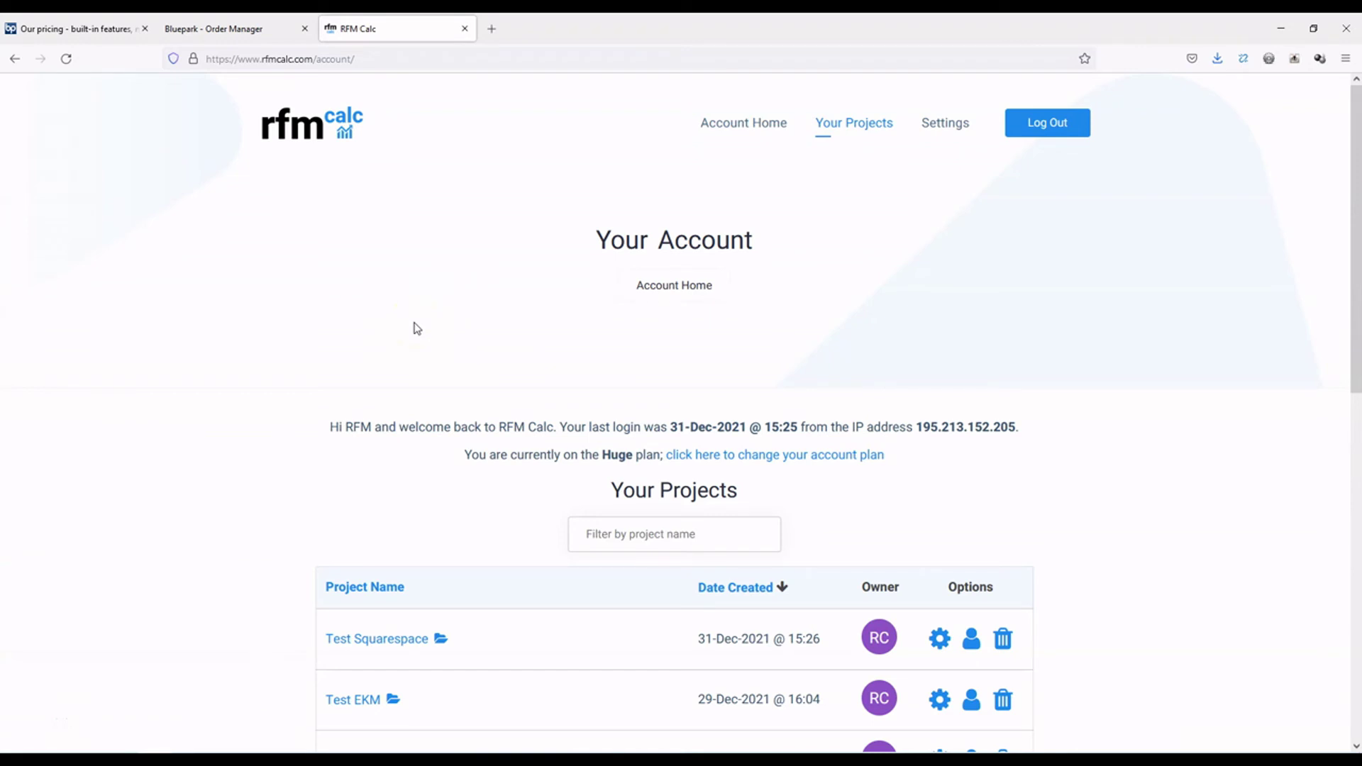
pyautogui.scroll(-5, 417, 328)
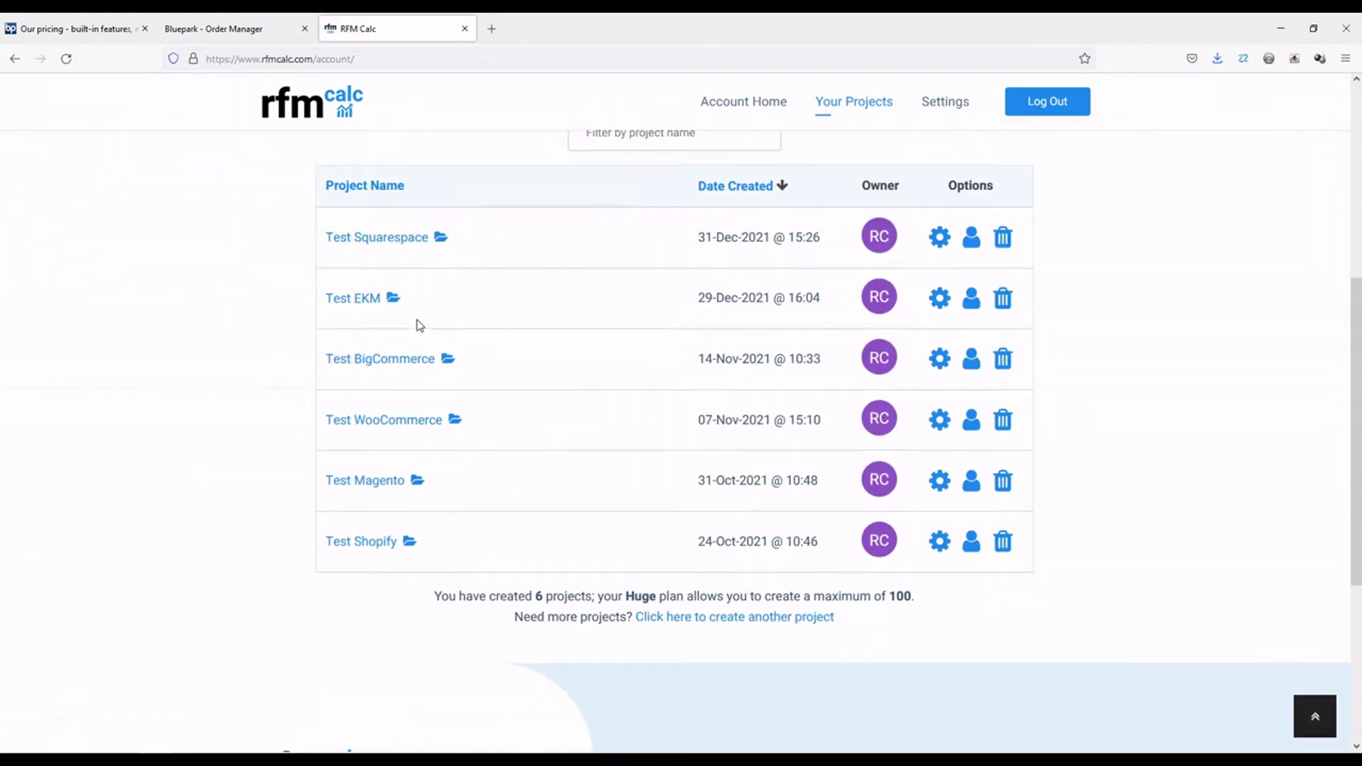
pyautogui.click(741, 589)
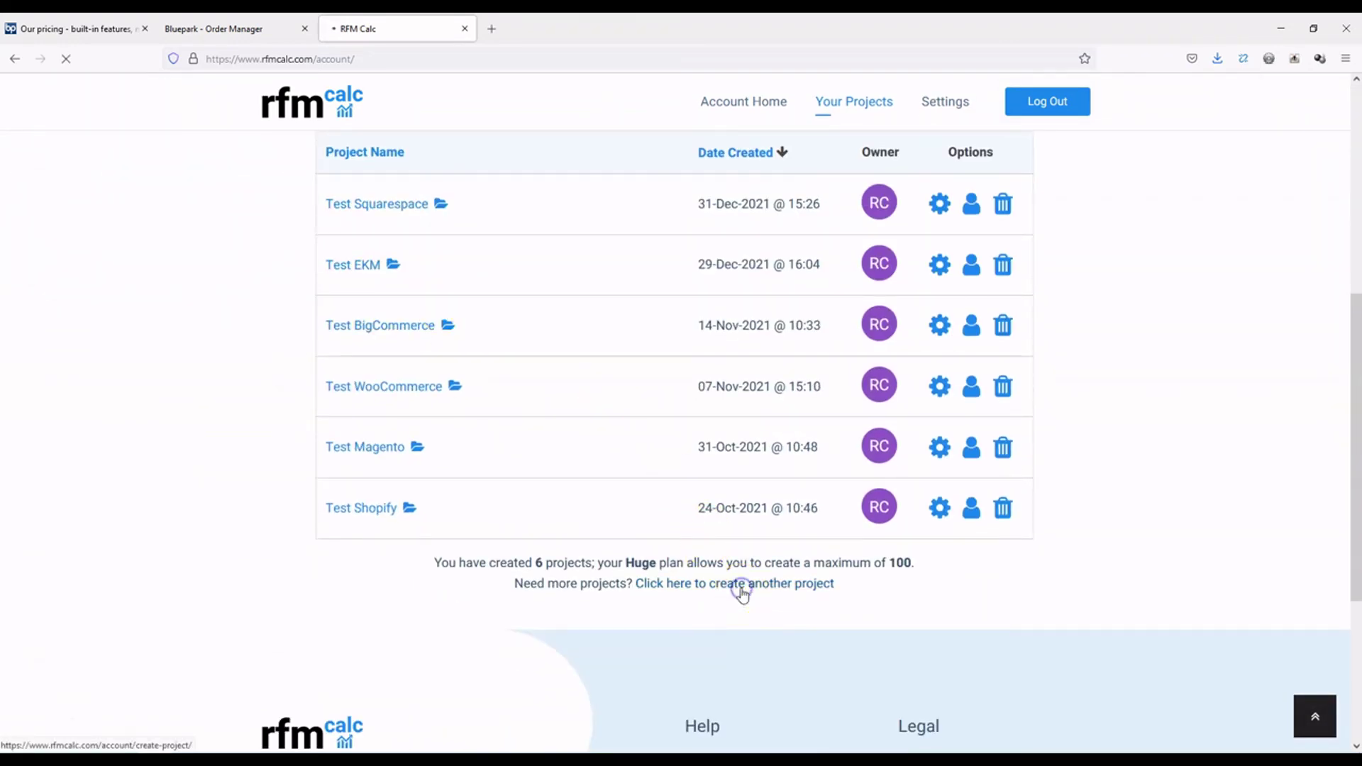
pyautogui.click(565, 508)
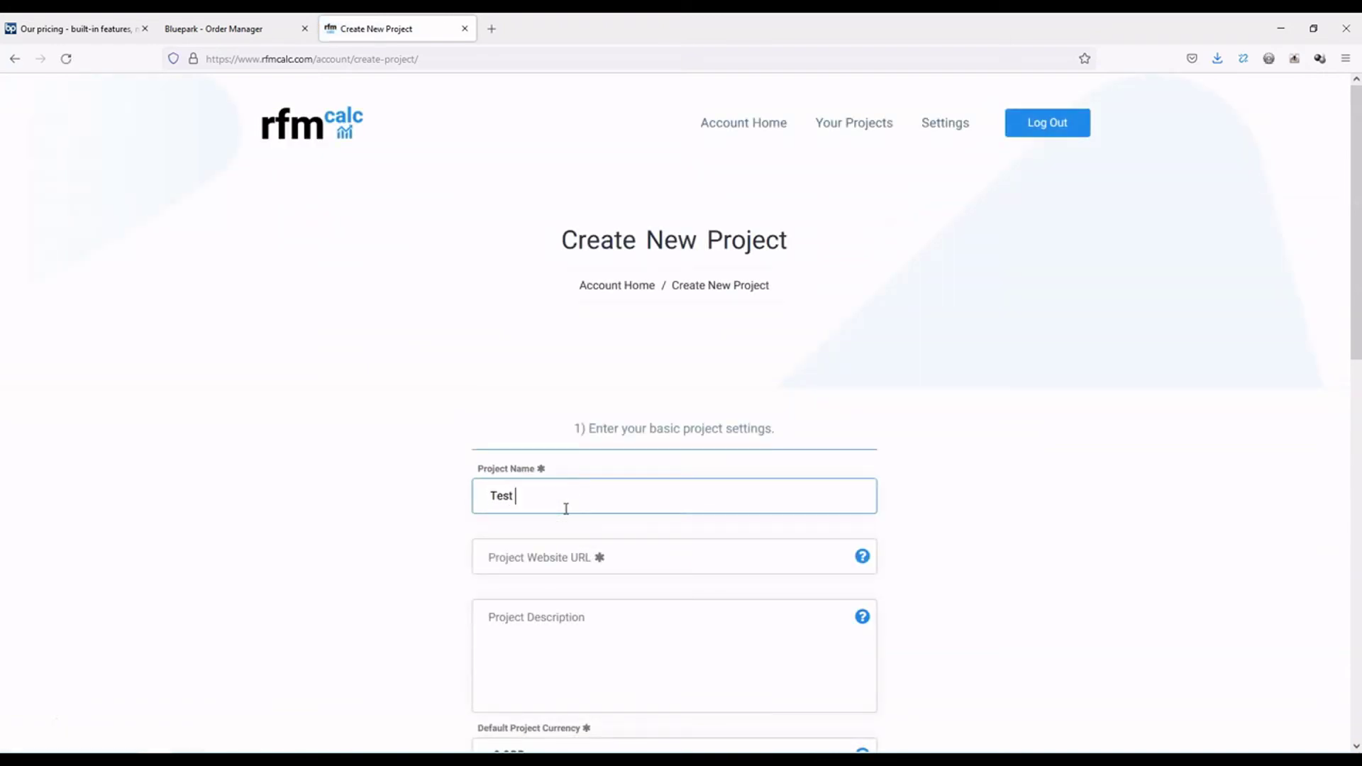
pyautogui.press('Tab')
pyautogui.write('h')
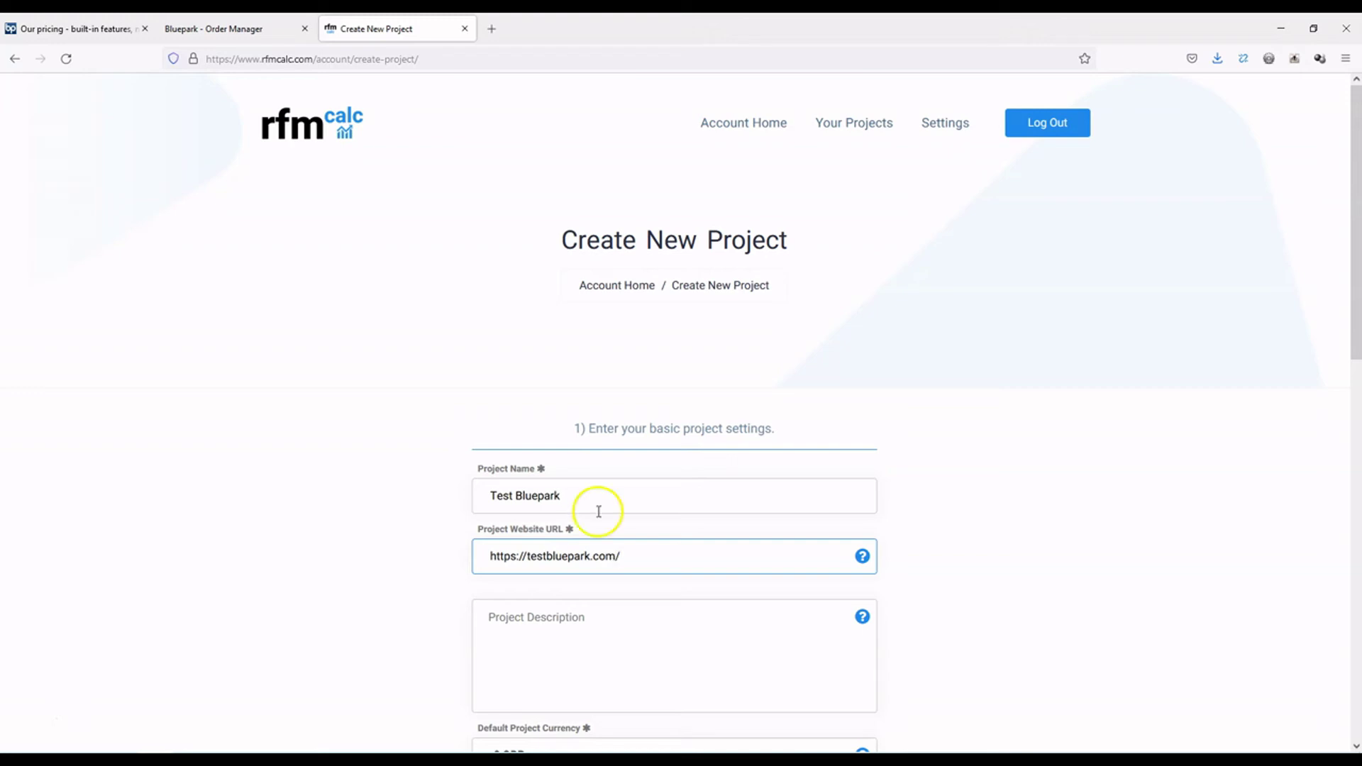
# Set the project's order date column interpretation to Attempt to force European date interpretation.
pyautogui.scroll(-4, 598, 511)
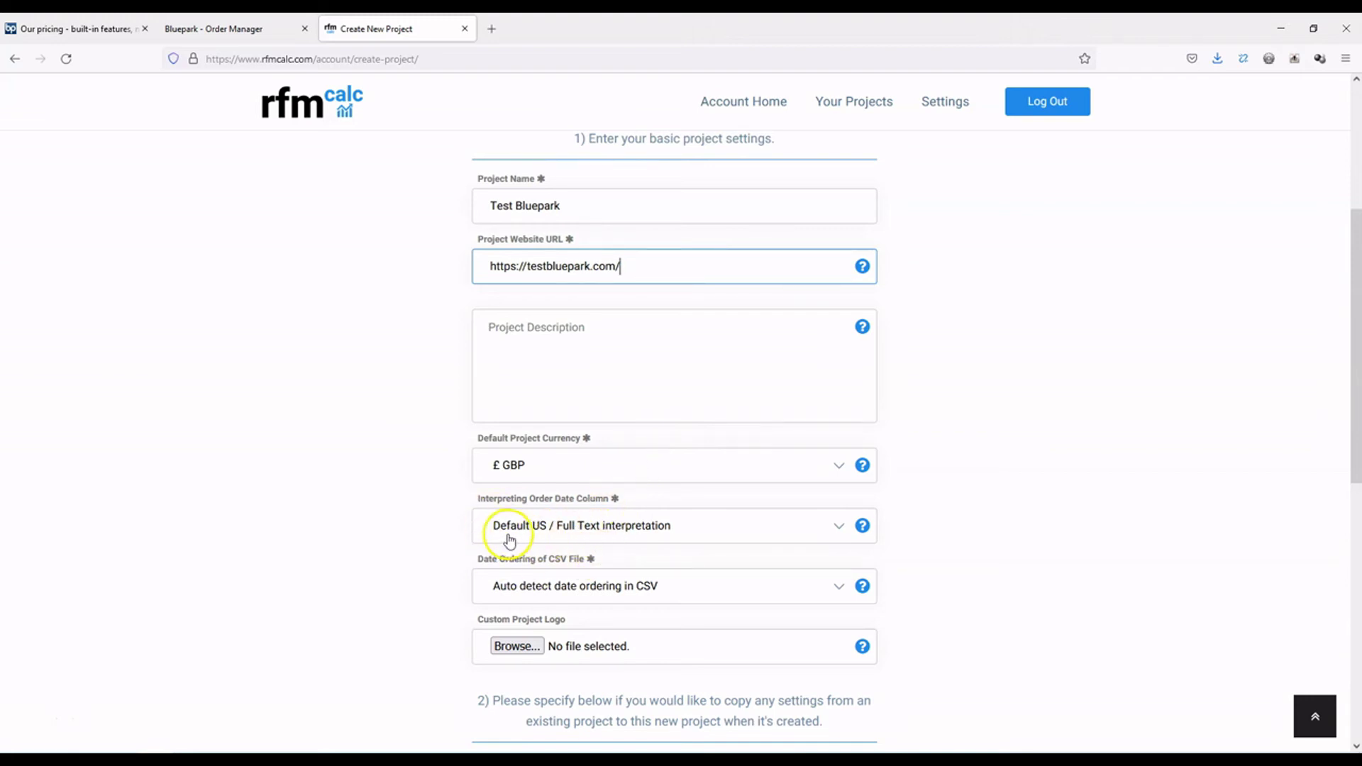
pyautogui.click(508, 538)
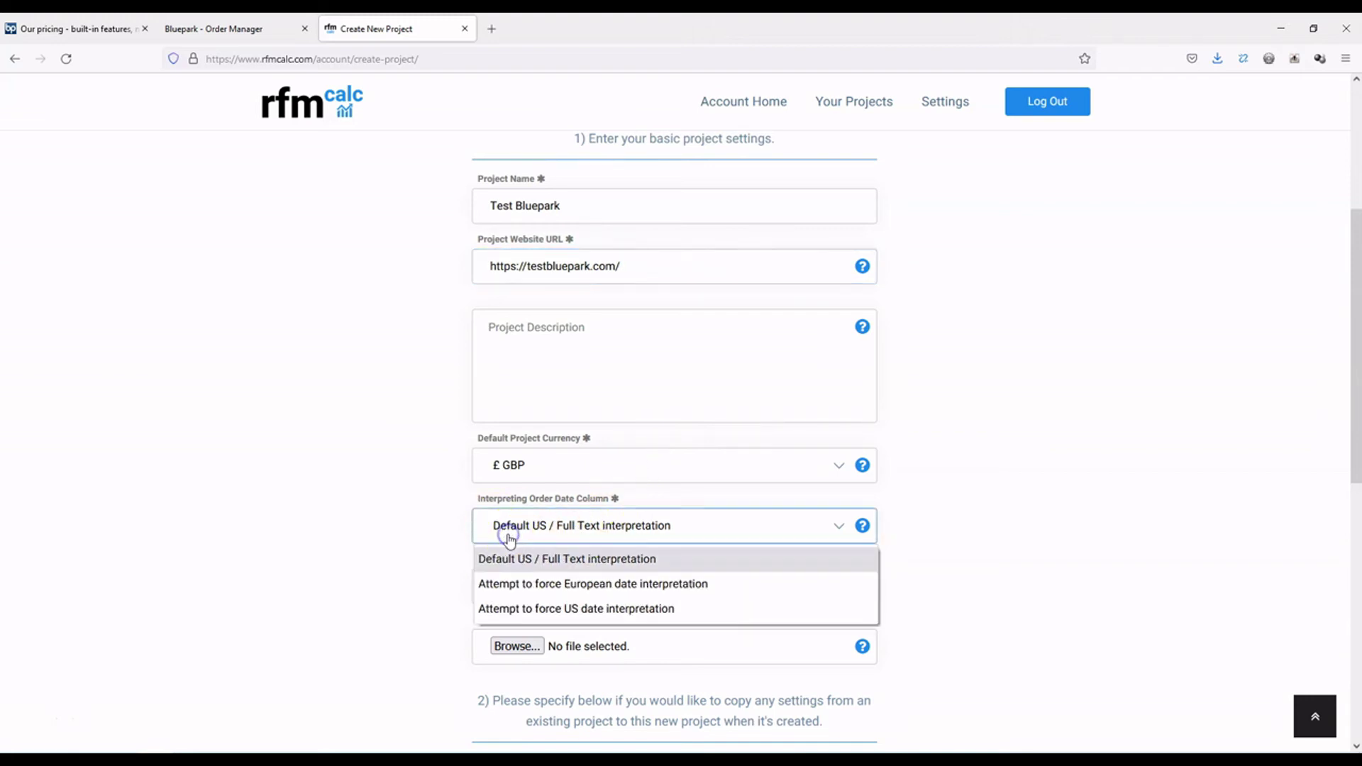
pyautogui.click(572, 588)
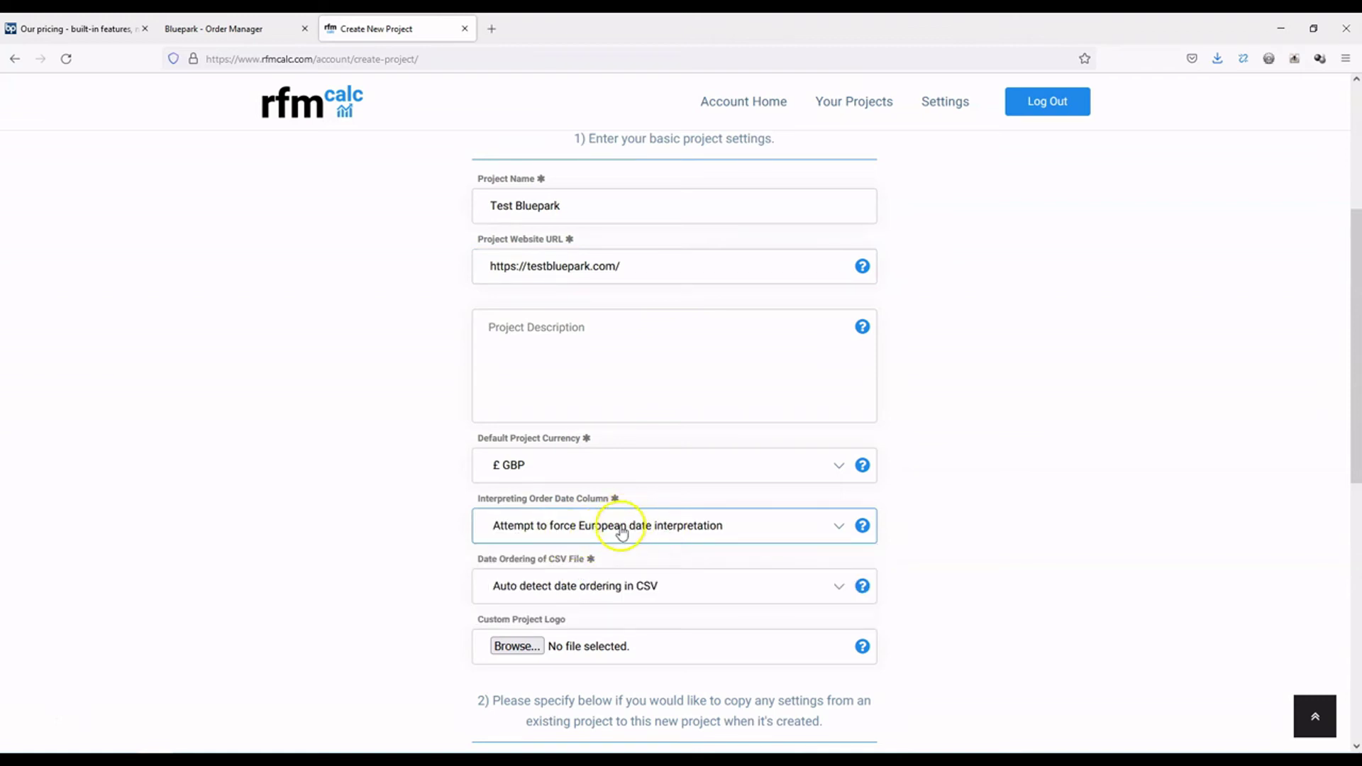
# Switch to the orders.xlsx workbook and check the date format of the first and last Order date entries.
pyautogui.moveTo(397, 761)
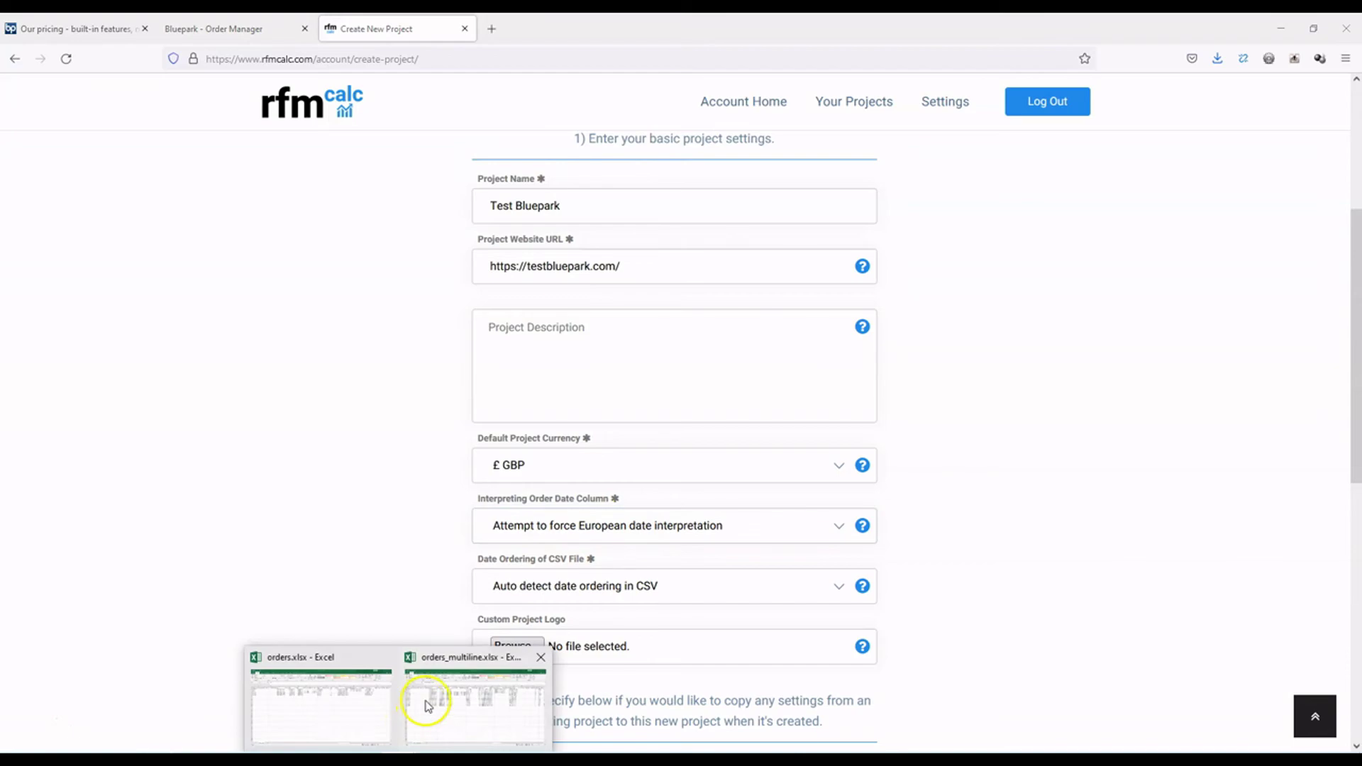
pyautogui.click(323, 699)
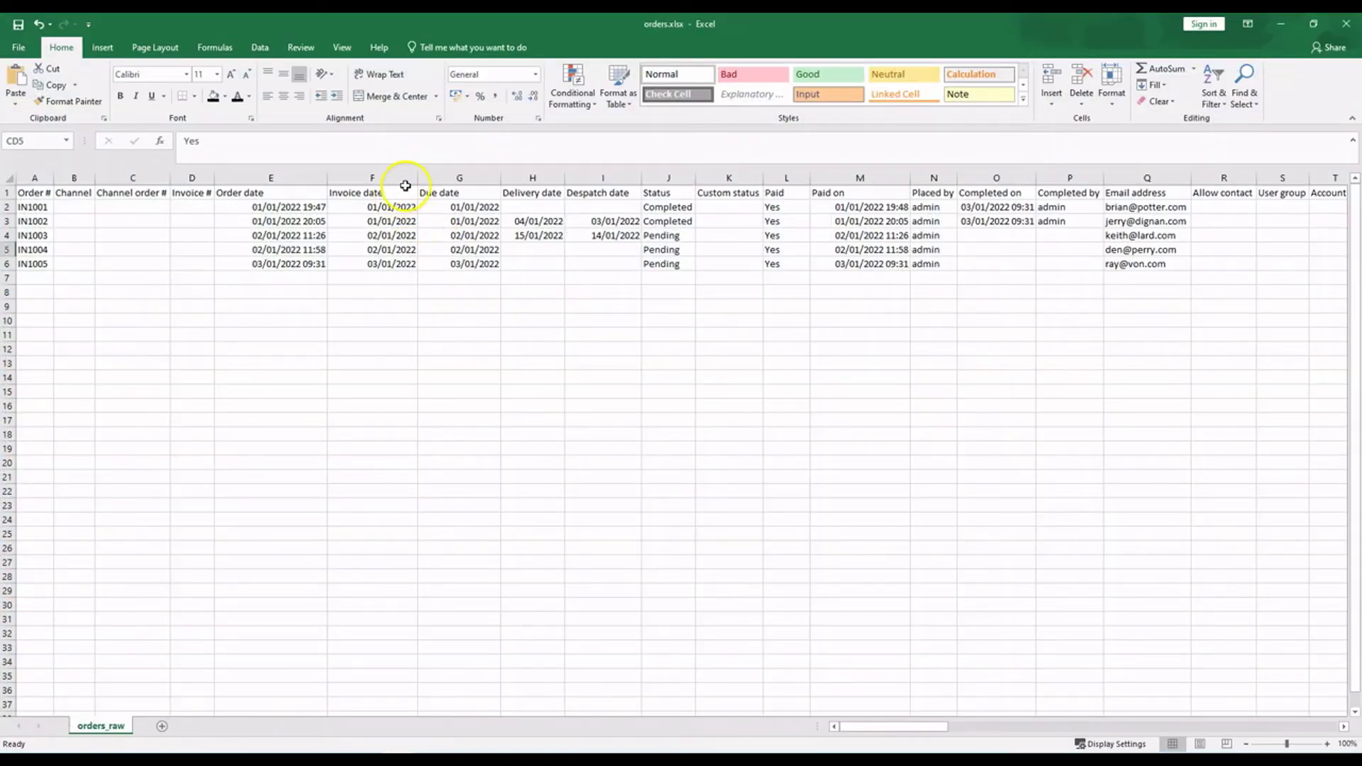
pyautogui.click(297, 212)
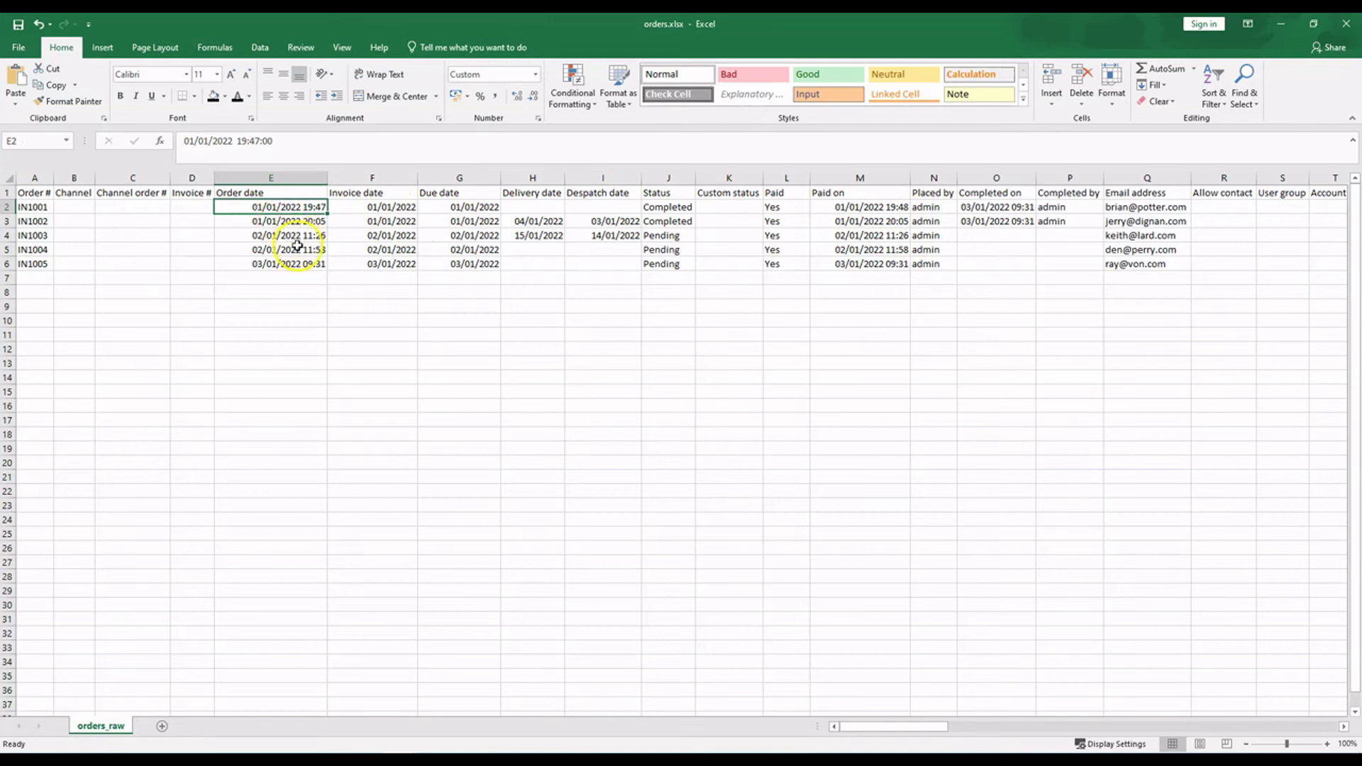
pyautogui.click(256, 268)
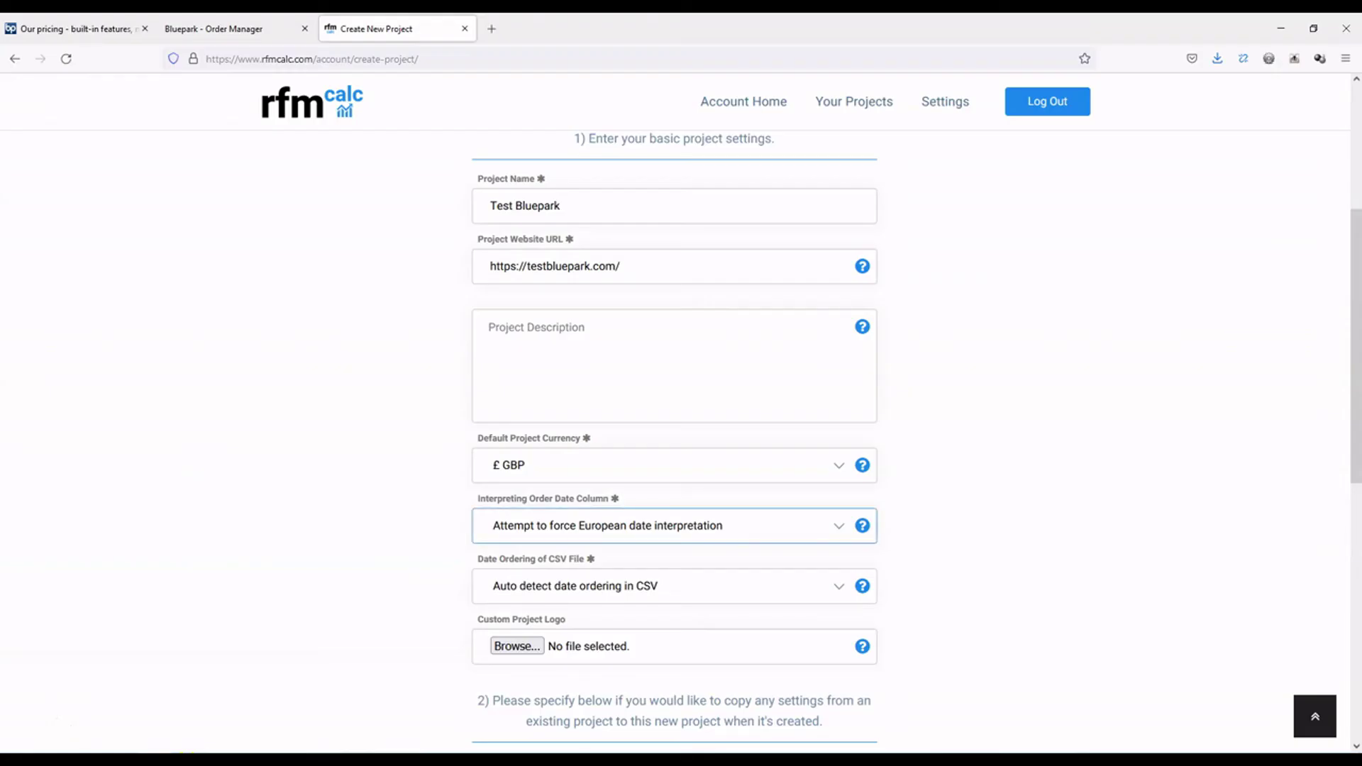
# Review the remaining settings in the RFM Calc project form and save the new project.
pyautogui.scroll(-2, 638, 433)
pyautogui.scroll(5, 802, 433)
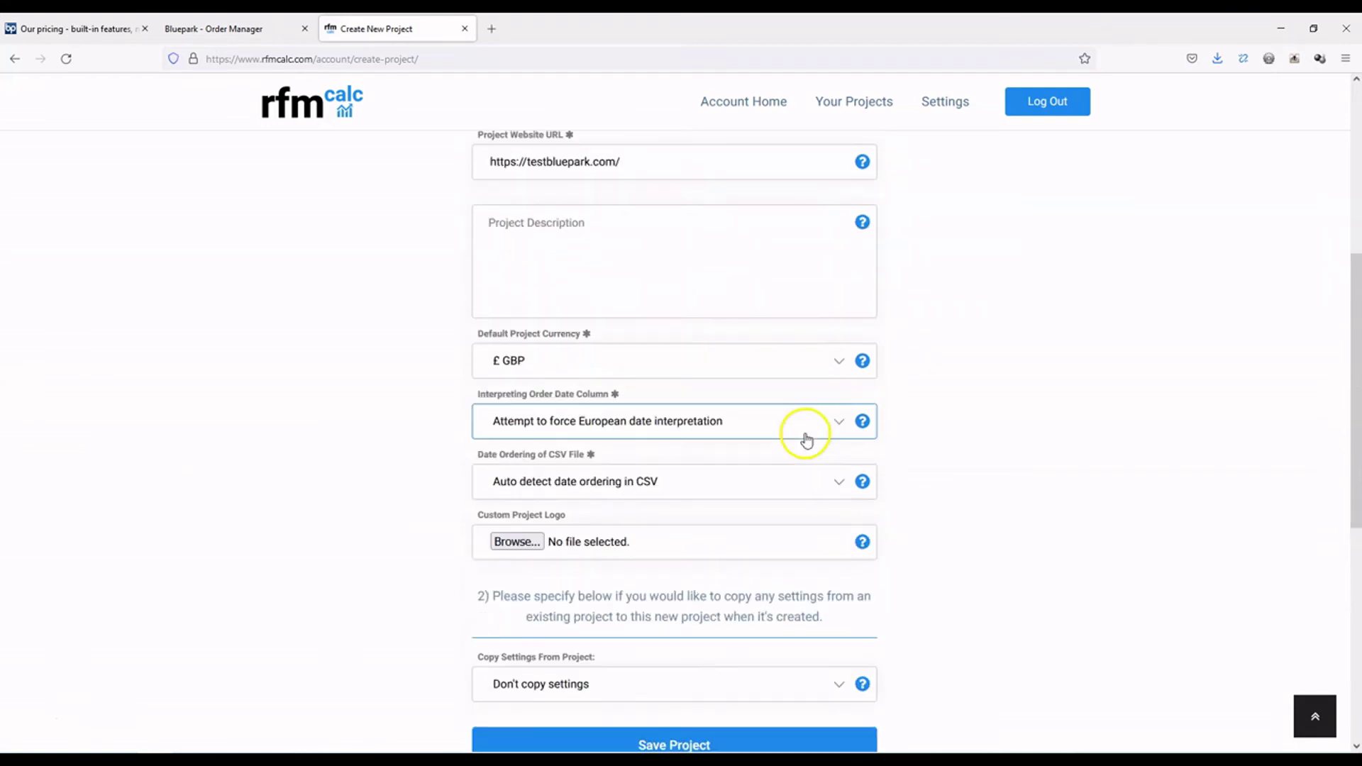
pyautogui.scroll(-6, 804, 429)
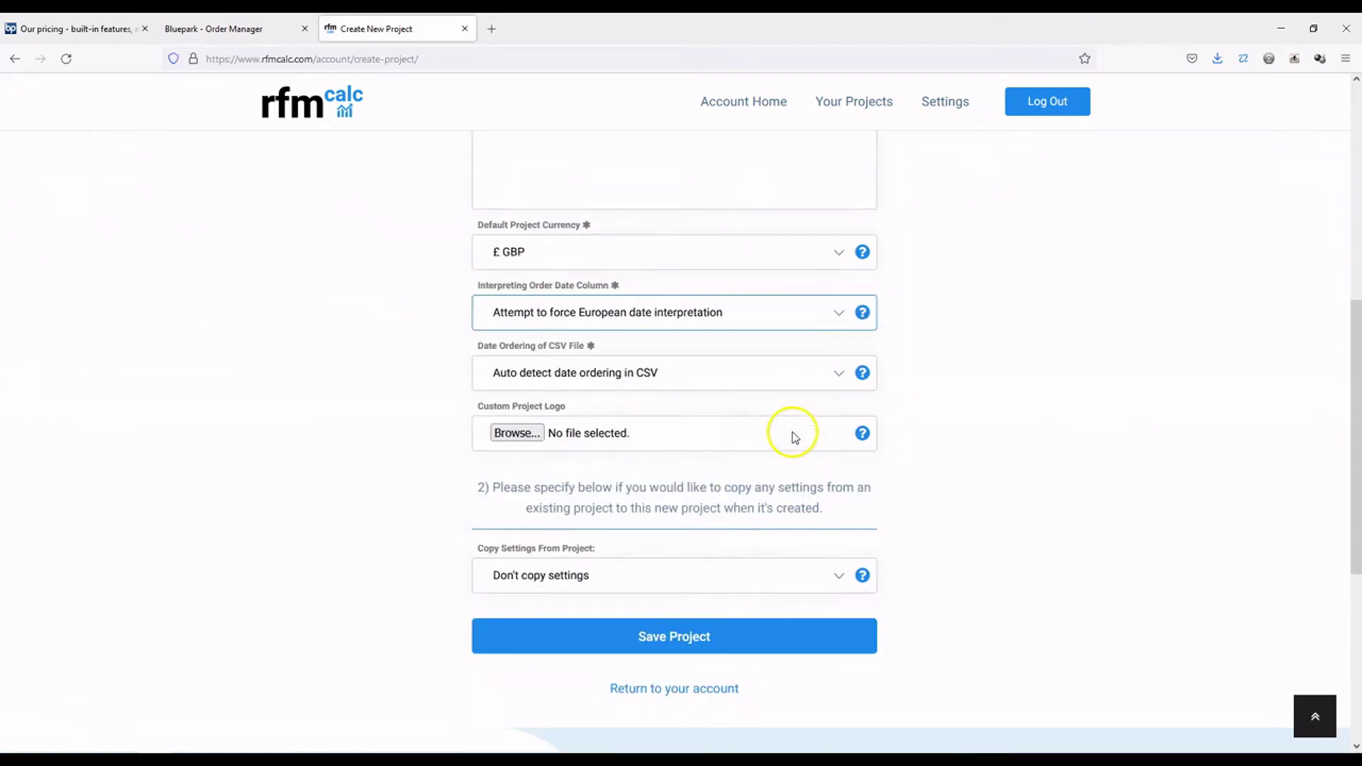
pyautogui.click(678, 637)
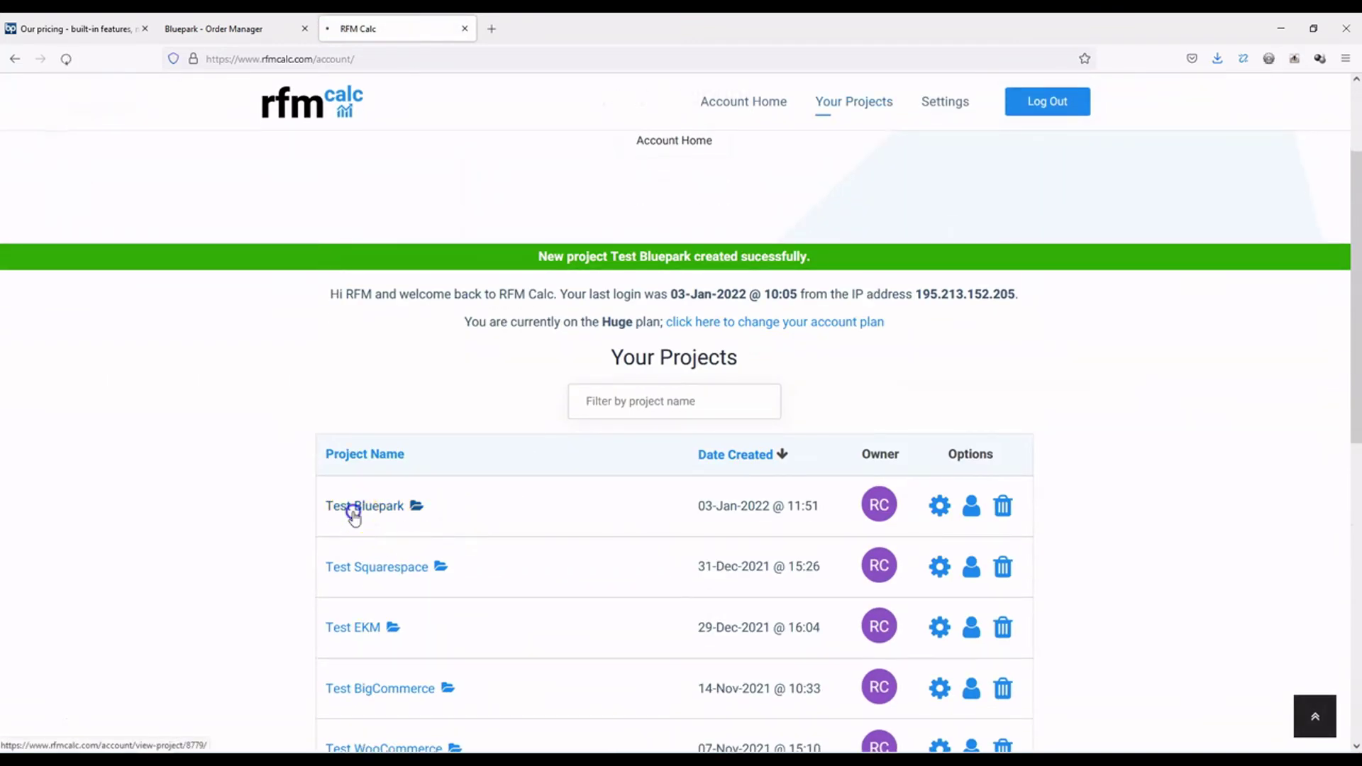
# Open the Test Bluepark project, schedule a new report and upload orders_raw.csv as its order data.
pyautogui.click(351, 508)
pyautogui.click(653, 494)
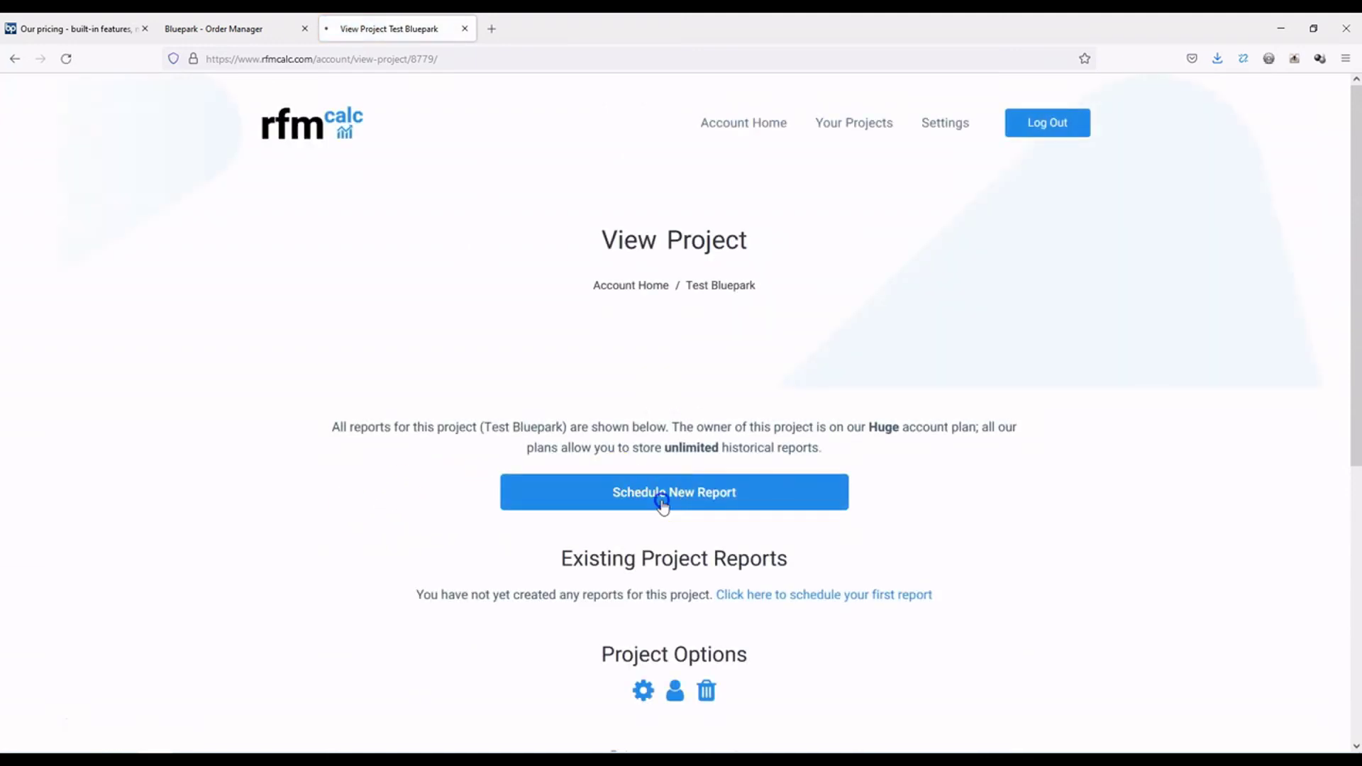
pyautogui.click(544, 510)
pyautogui.doubleClick(177, 142)
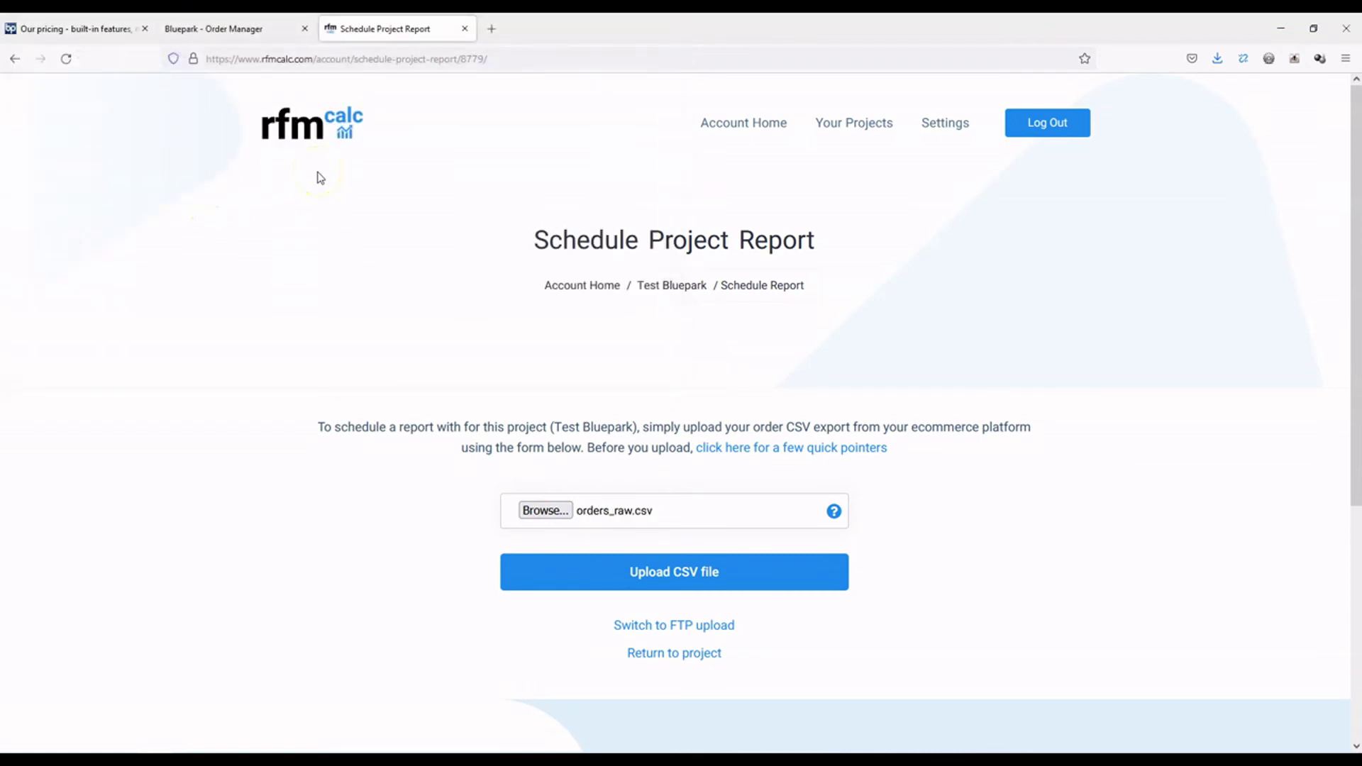
pyautogui.click(694, 570)
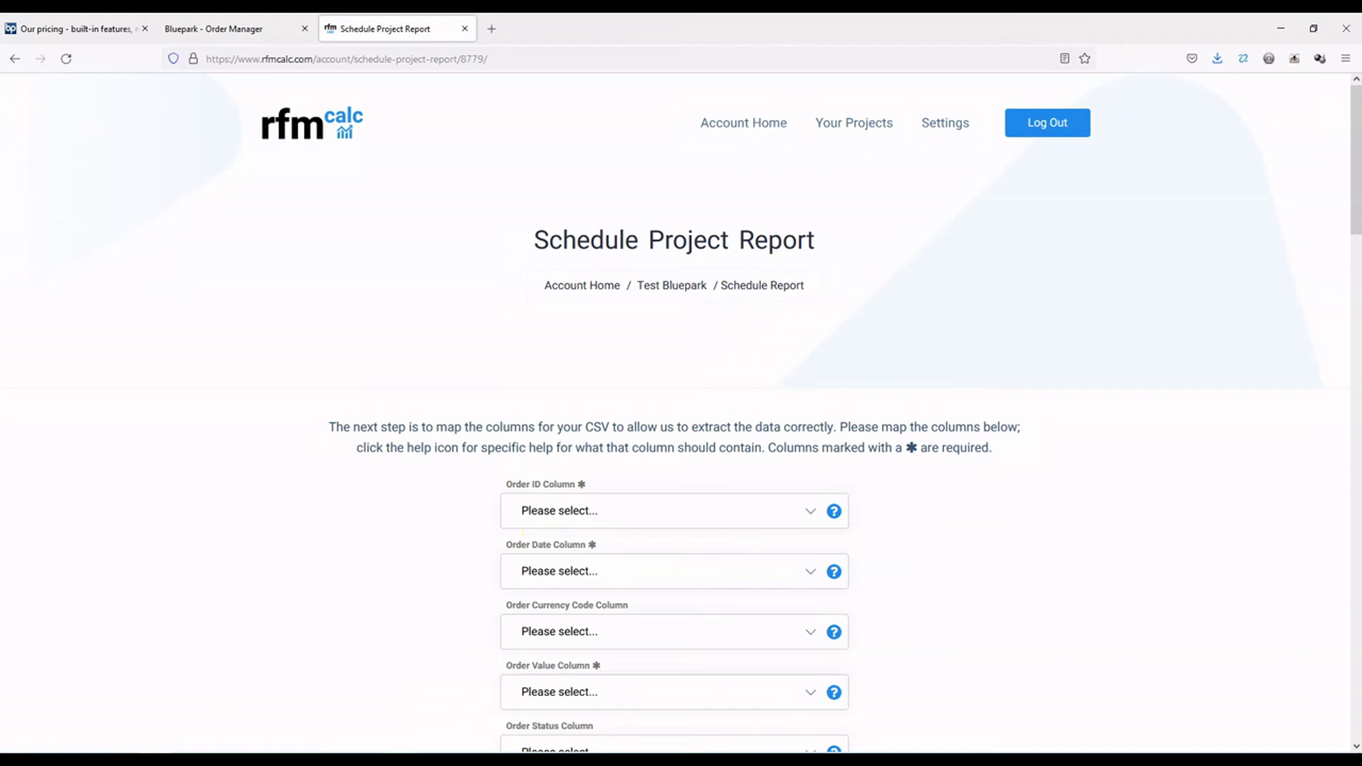
# Check the column headings in orders.xlsx and map the report's Order ID Column to Order #.
pyautogui.moveTo(401, 750)
pyautogui.click(339, 686)
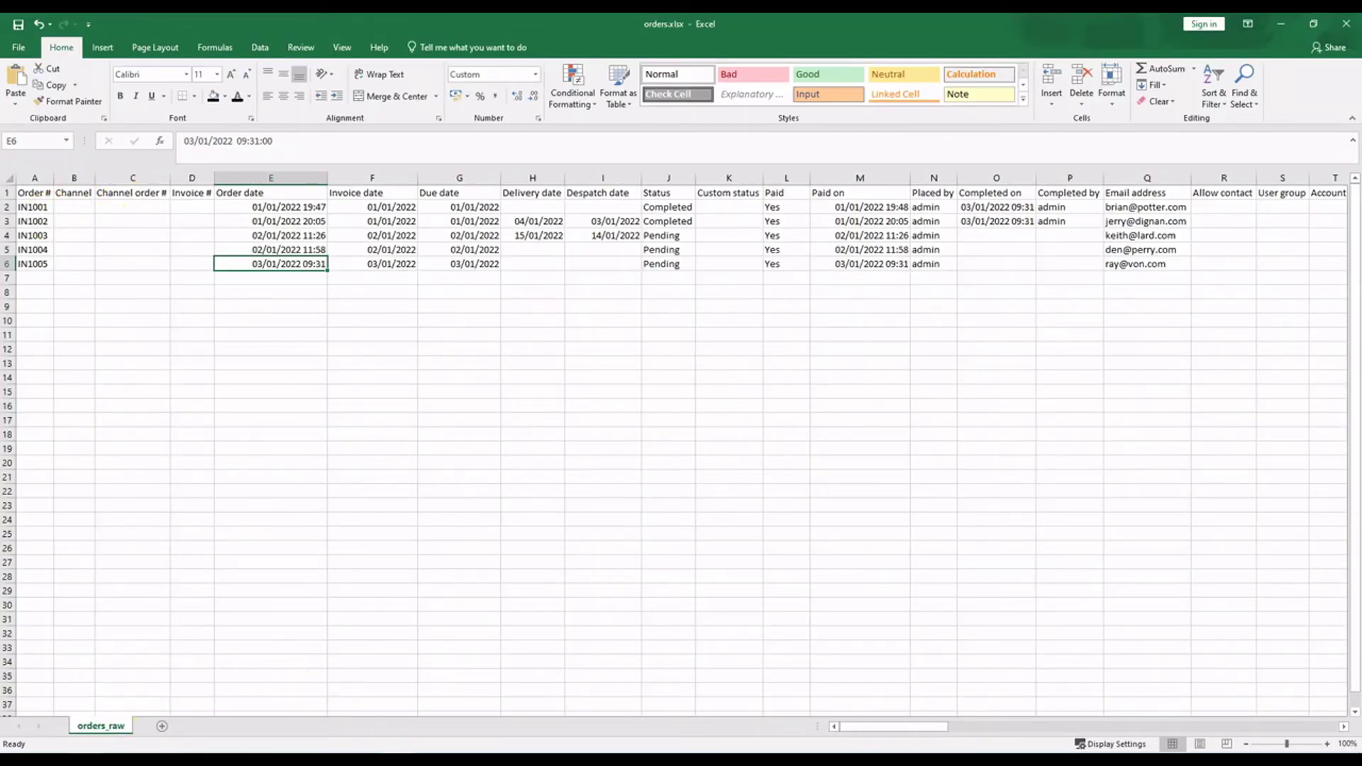
pyautogui.click(157, 751)
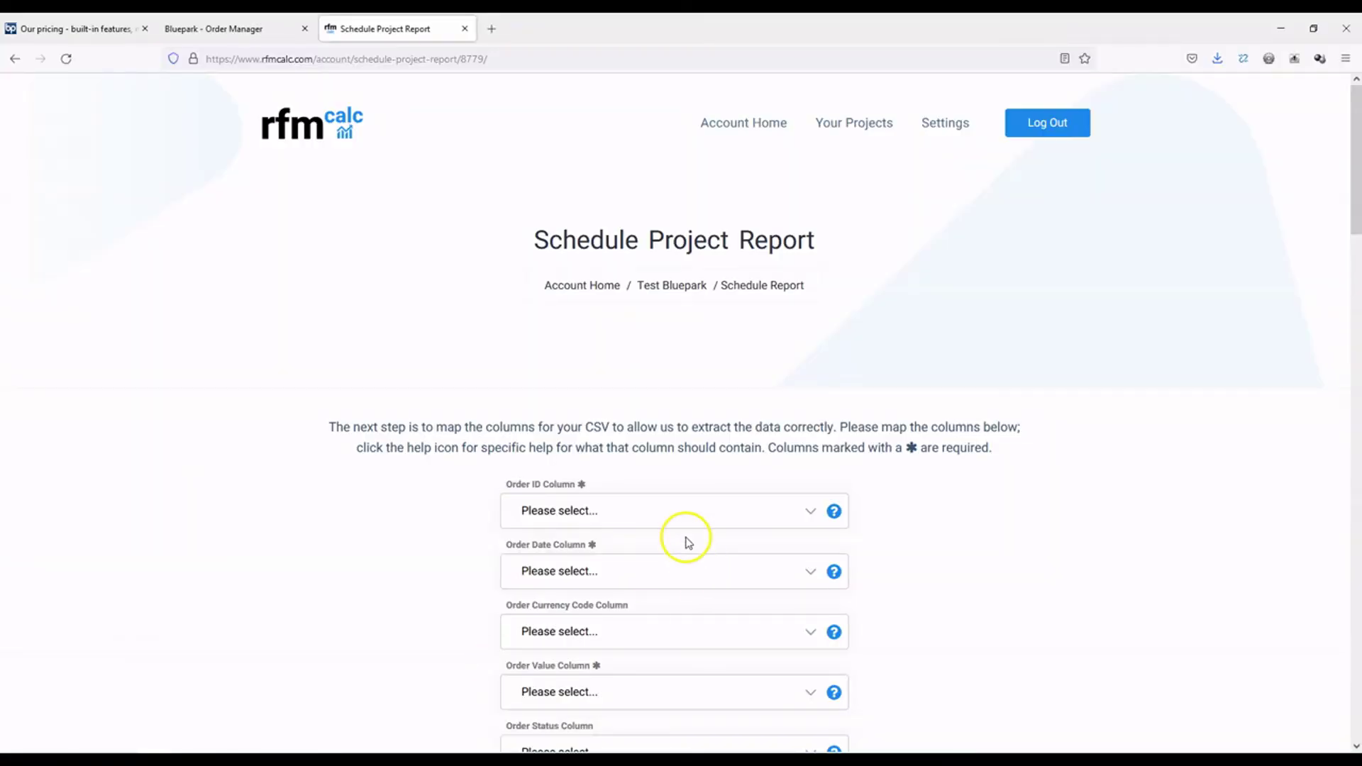
pyautogui.click(675, 509)
pyautogui.click(599, 113)
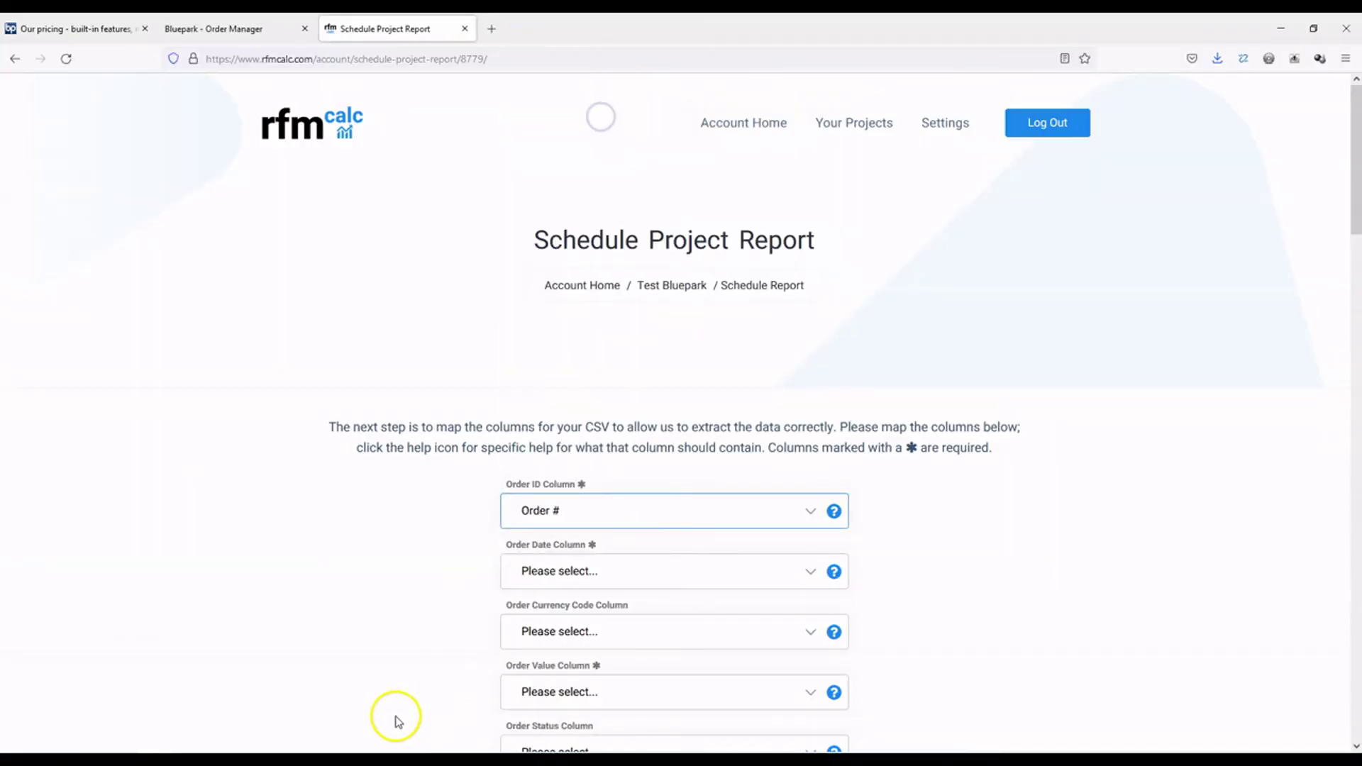
# Close the orders_multiline.xlsx workbook and check the Order date column in orders.xlsx.
pyautogui.moveTo(398, 759)
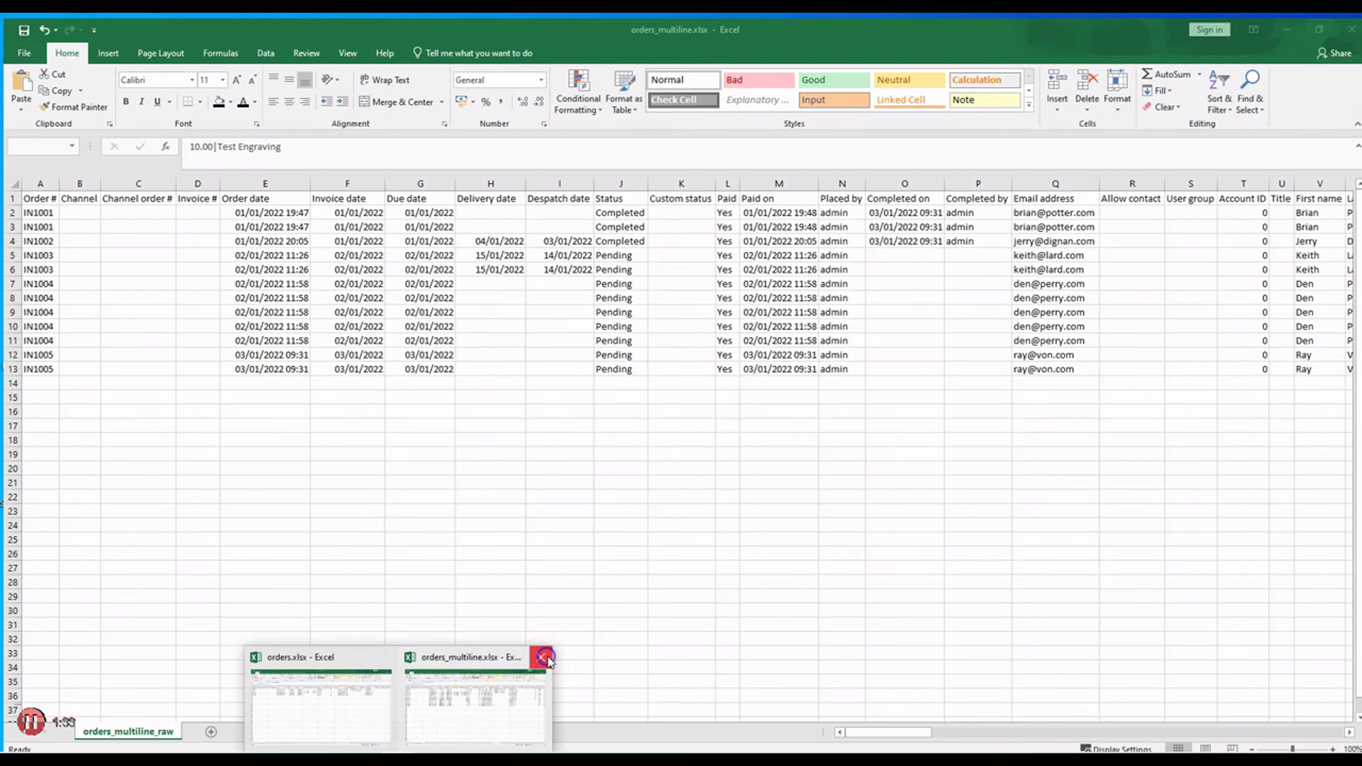
pyautogui.click(541, 657)
pyautogui.click(690, 422)
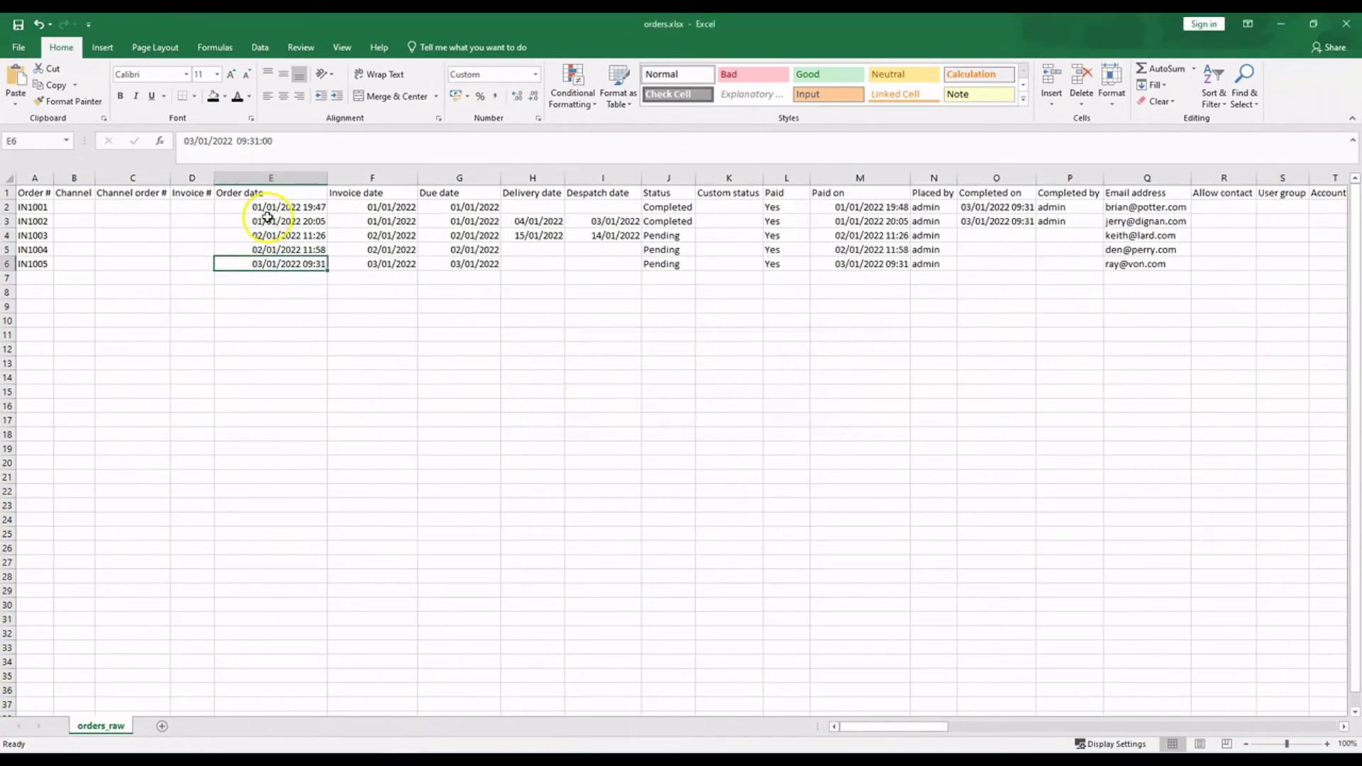
pyautogui.click(205, 760)
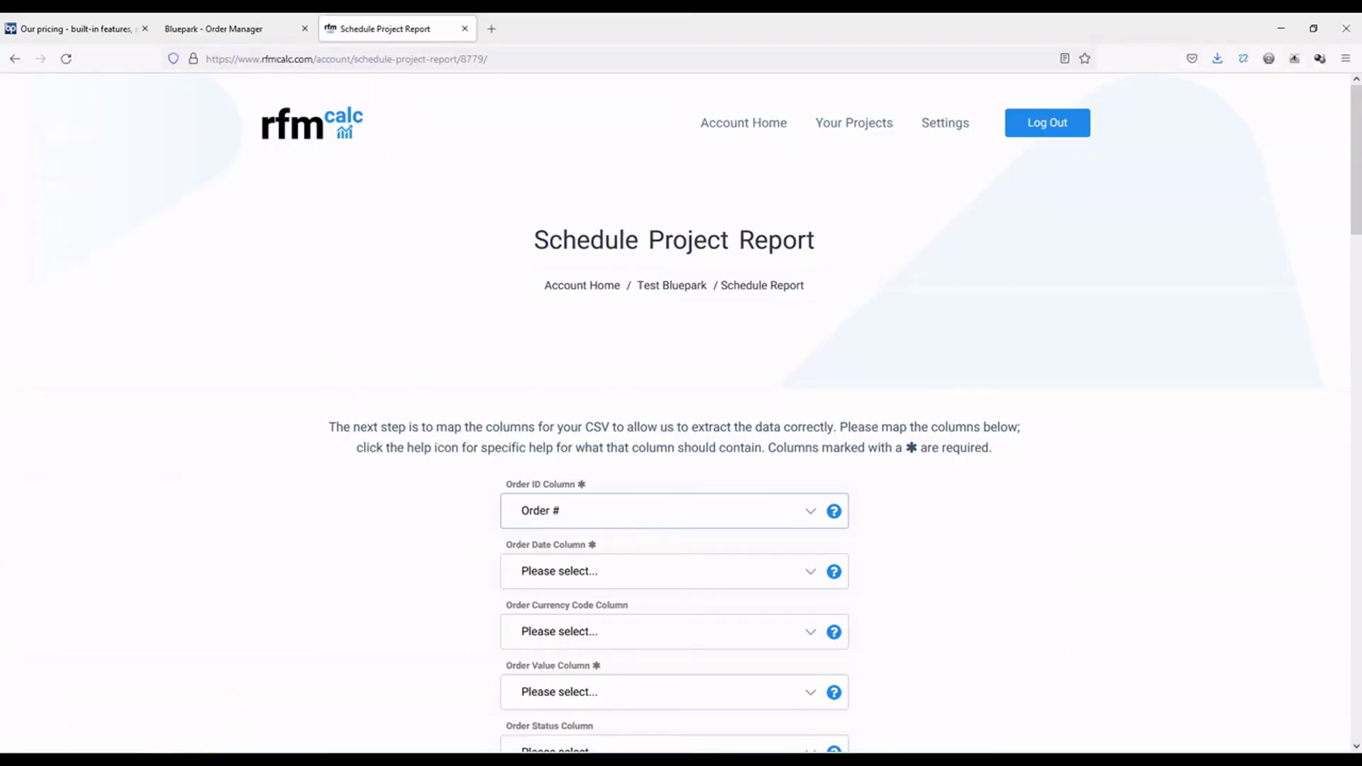
# Map the report's Order Date Column to Order date.
pyautogui.click(642, 569)
pyautogui.scroll(1, 577, 164)
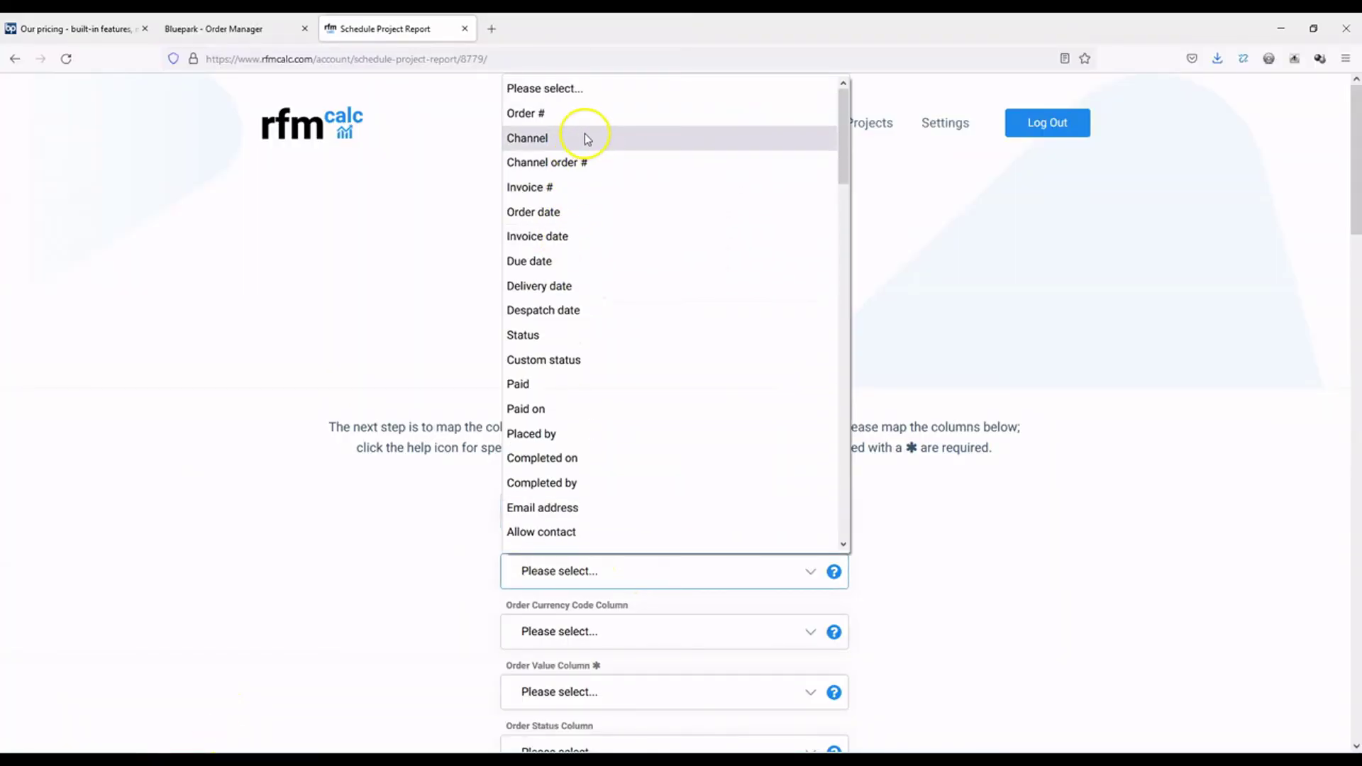
pyautogui.click(583, 212)
# Look up the currency column in orders.xlsx and map the Order Currency Code Column to Currency code.
pyautogui.scroll(-2, 660, 568)
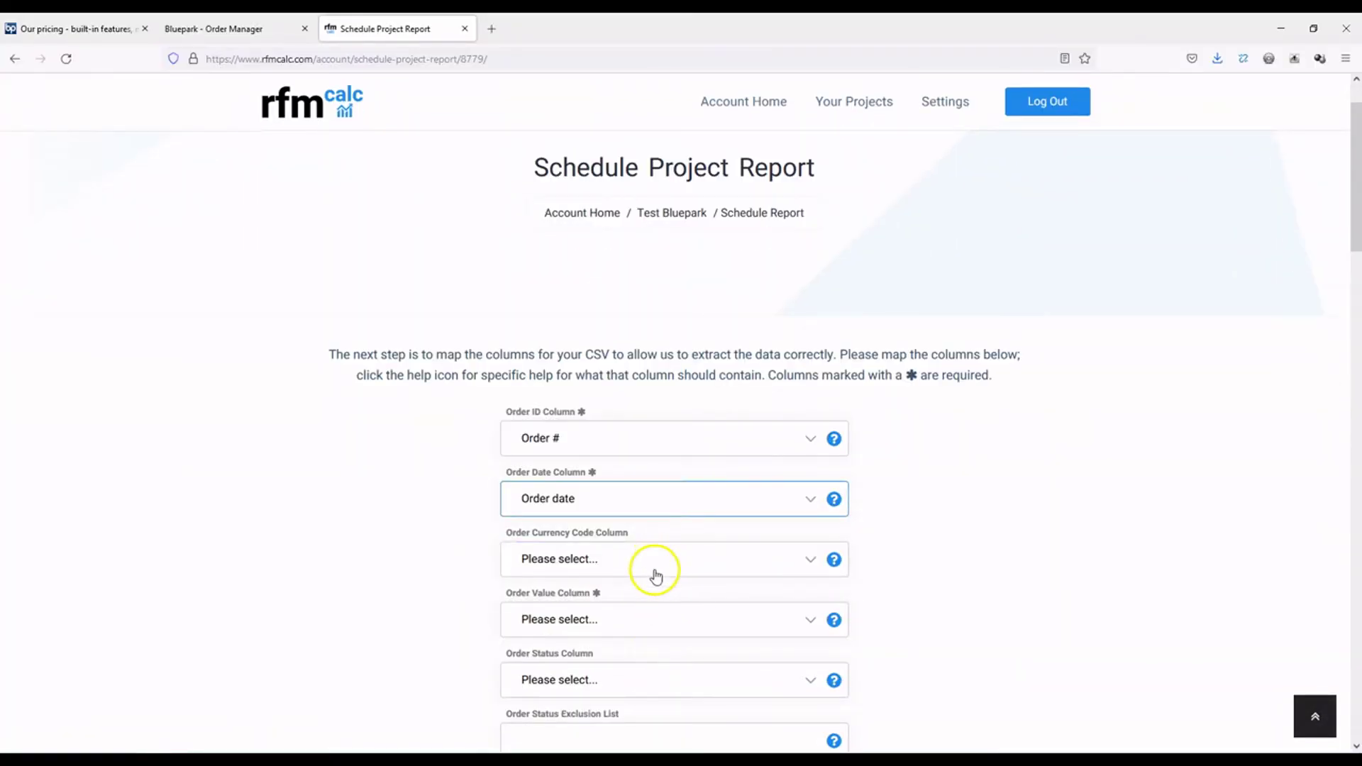
pyautogui.hotkey('alt', 'Tab')
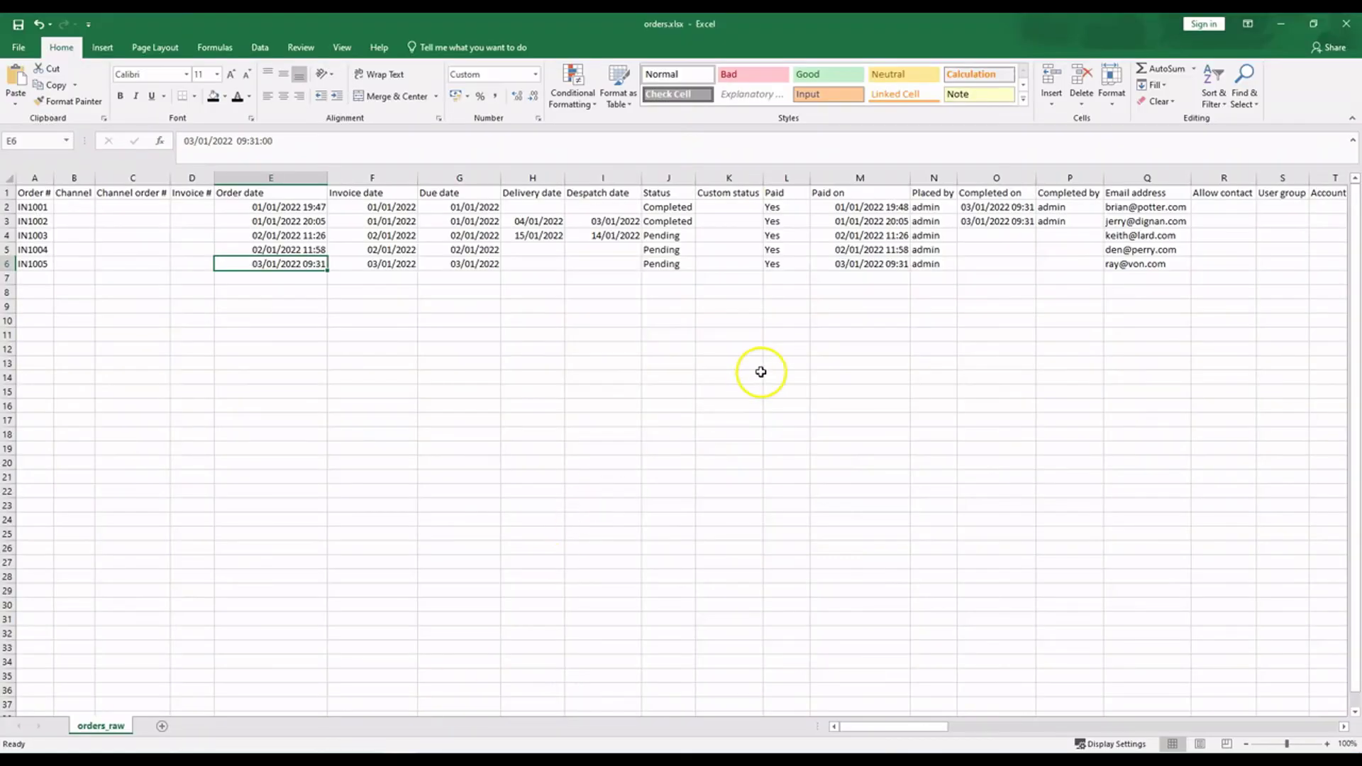
pyautogui.moveTo(899, 728); pyautogui.dragTo(1138, 685)
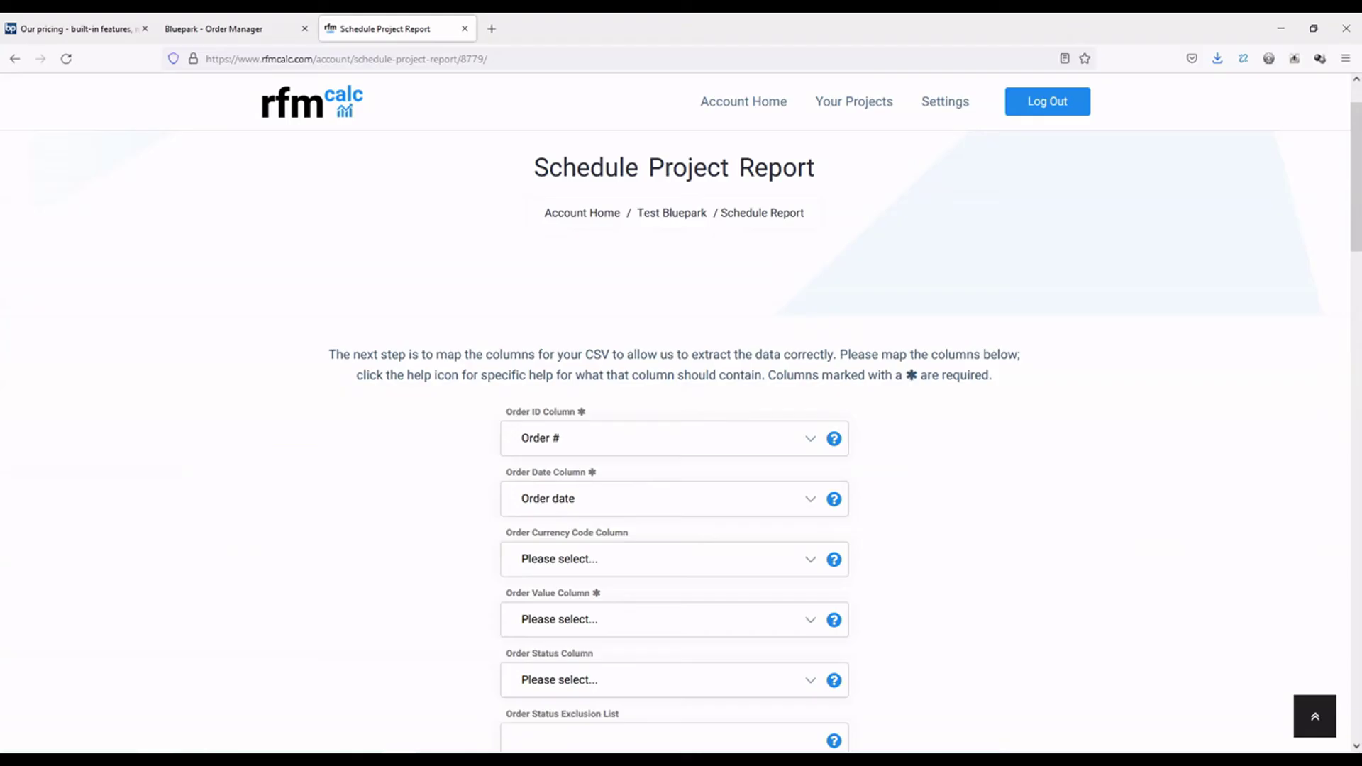
pyautogui.scroll(-2, 730, 523)
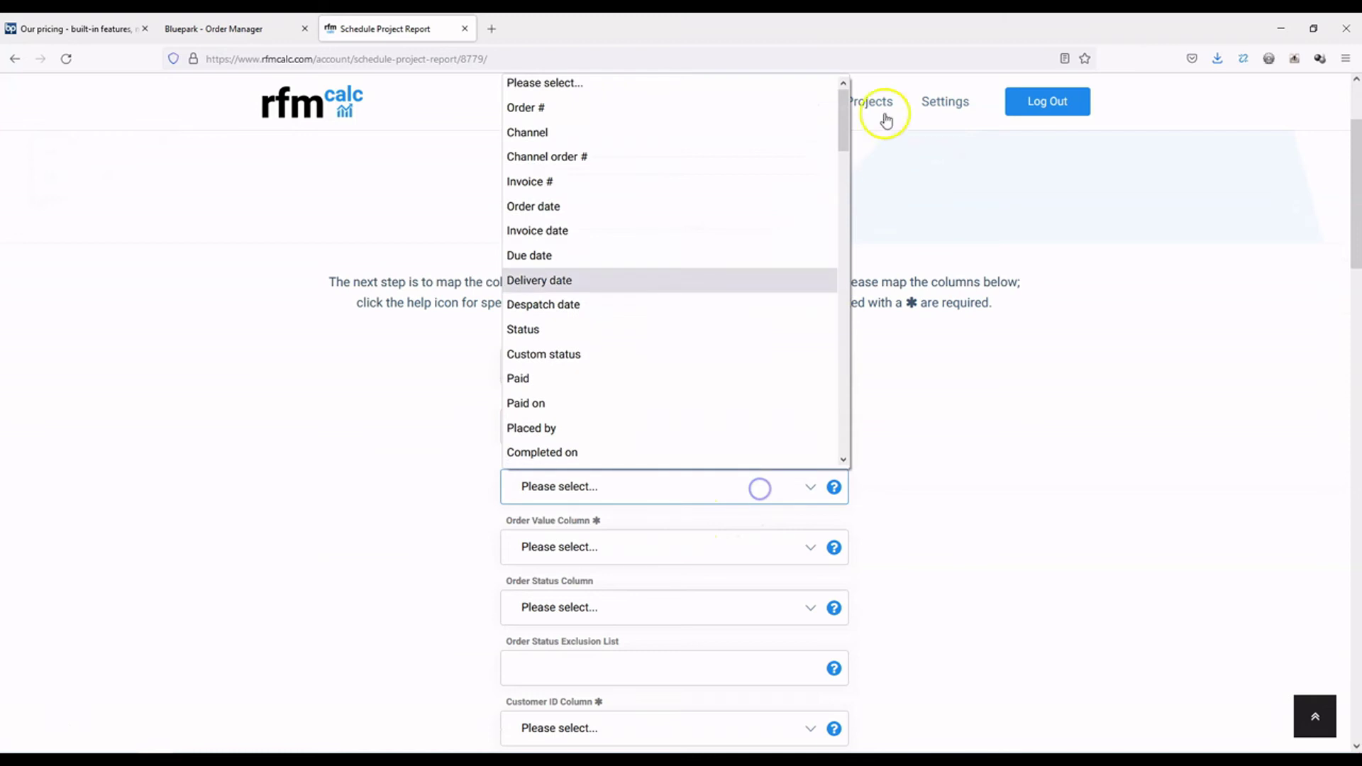
pyautogui.moveTo(845, 121); pyautogui.dragTo(843, 298)
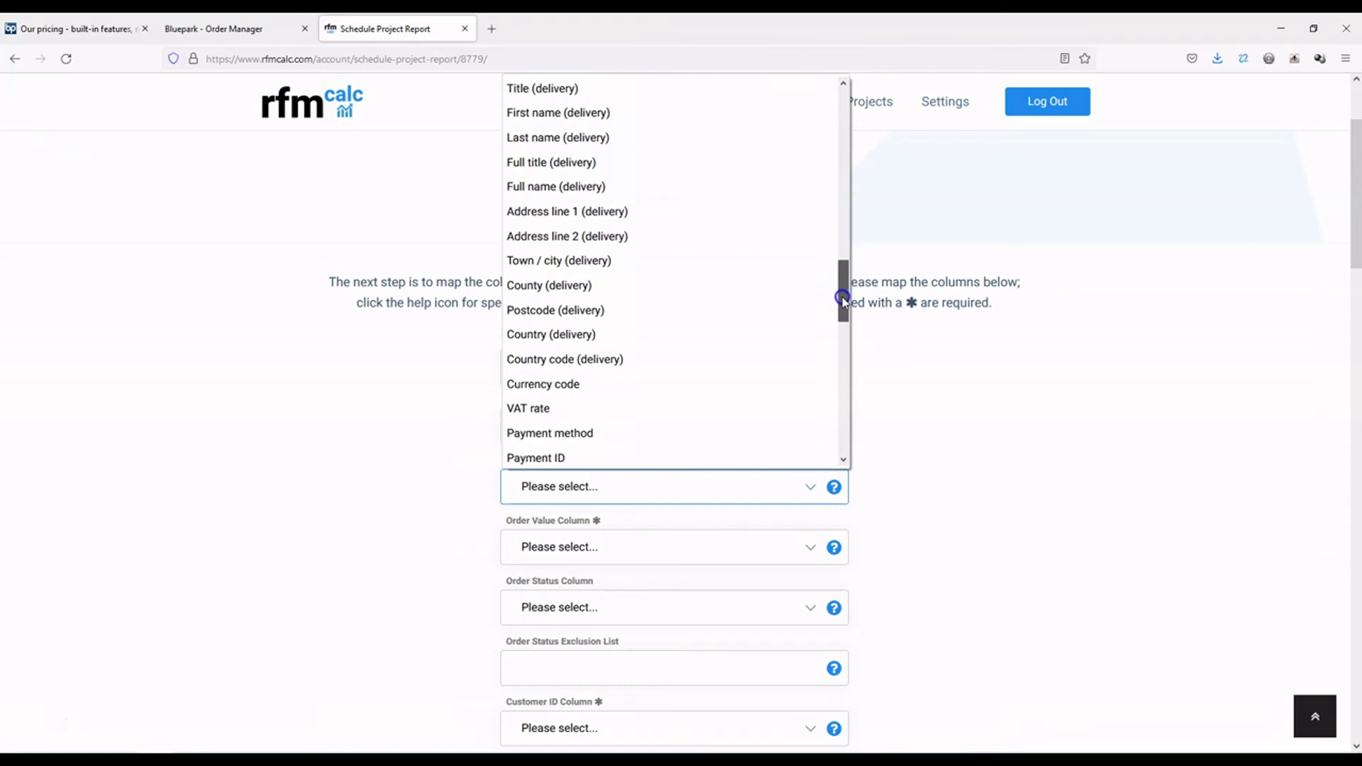
pyautogui.click(582, 394)
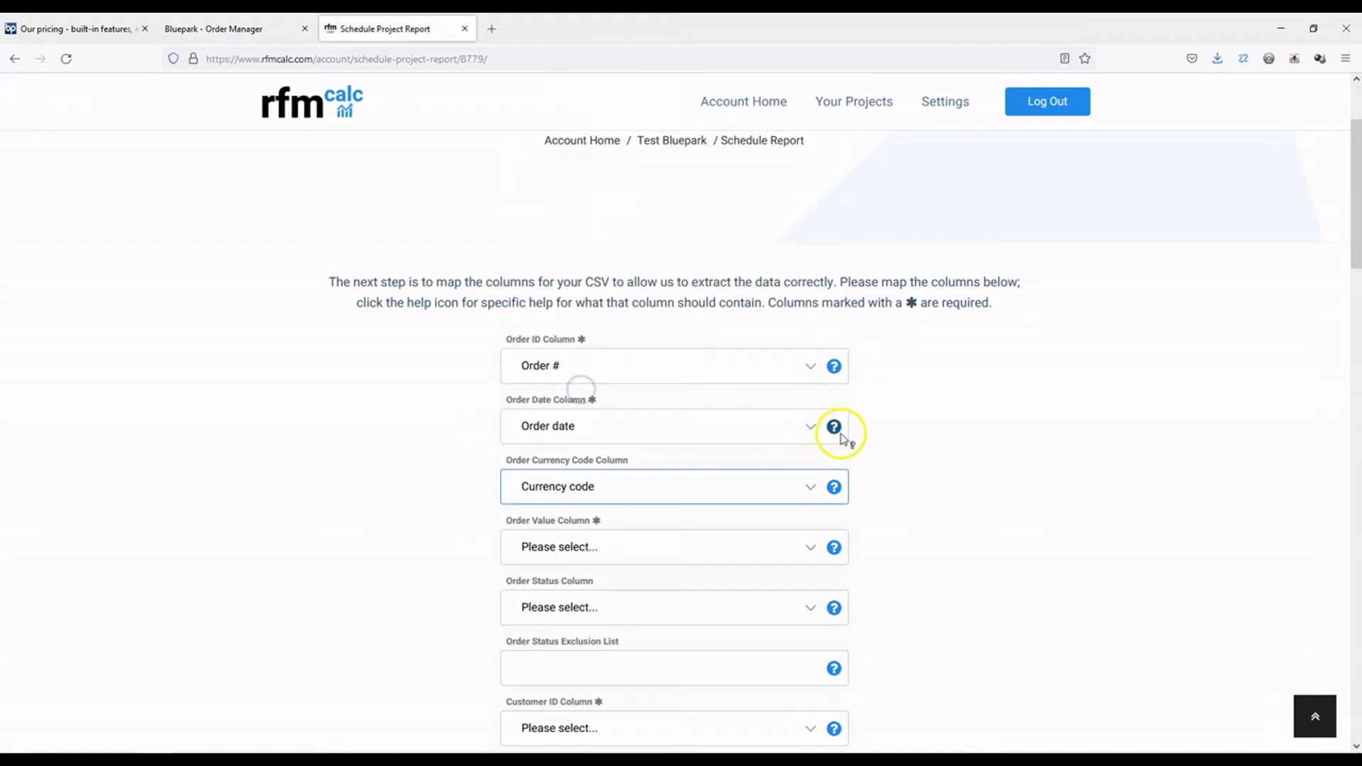
# Find the order value column in orders.xlsx and map the Order Value Column to Order total.
pyautogui.scroll(-2, 848, 433)
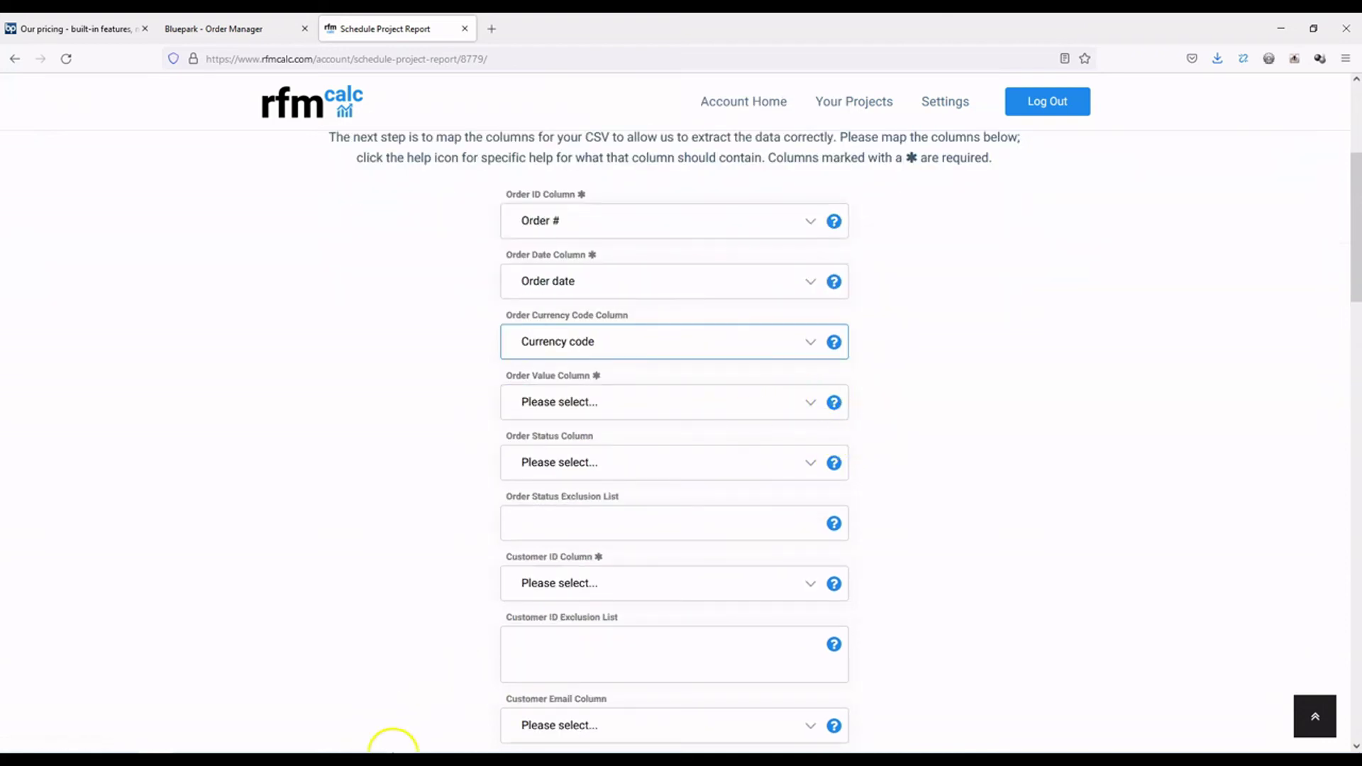
pyautogui.hotkey('alt', 'Tab')
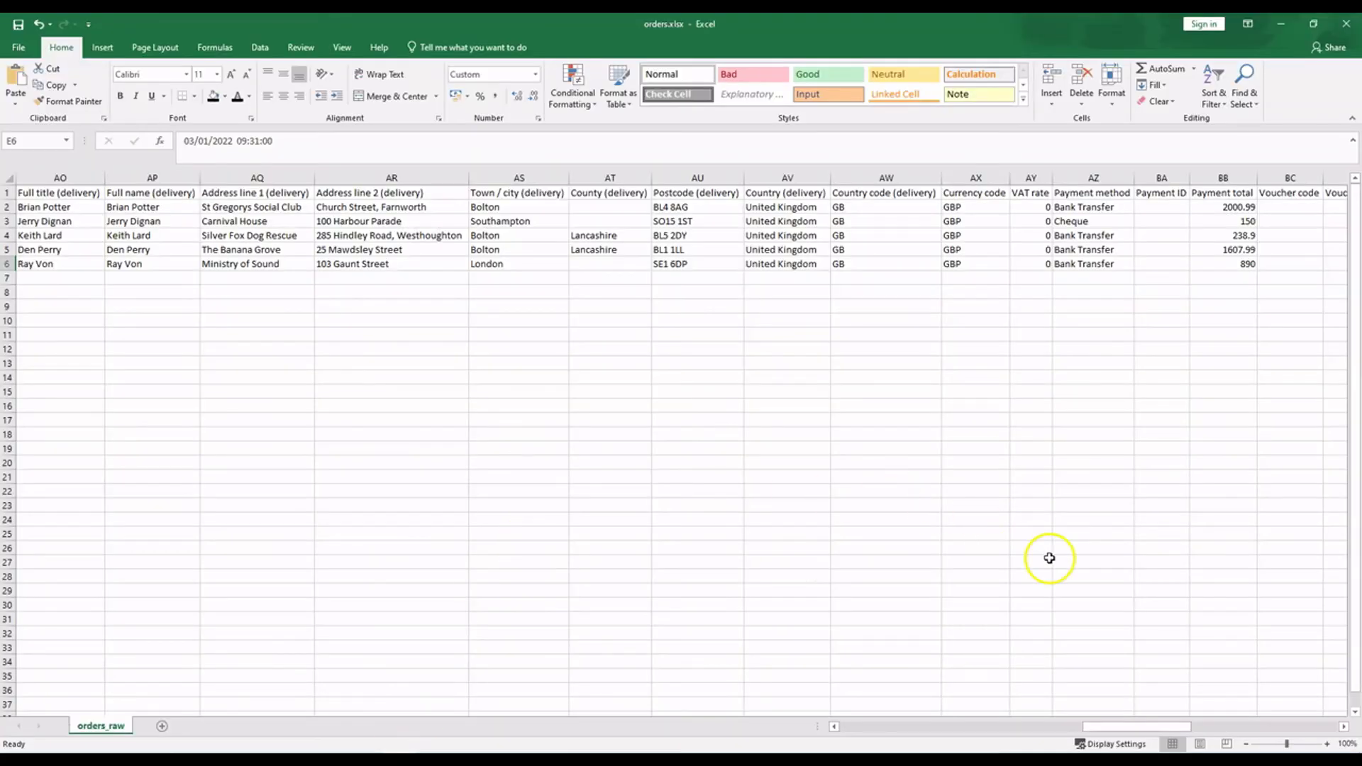
pyautogui.moveTo(1140, 730); pyautogui.dragTo(1199, 727)
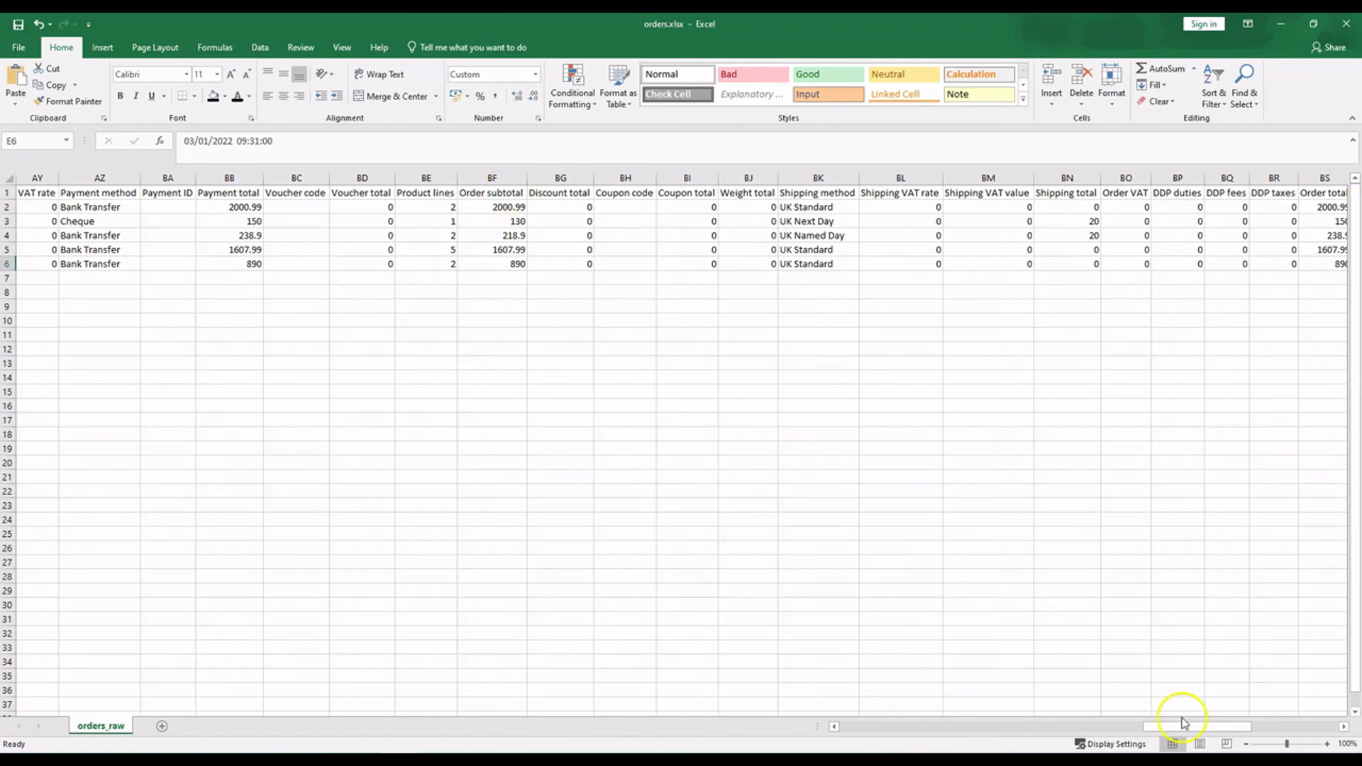
pyautogui.moveTo(1204, 730); pyautogui.dragTo(1234, 728)
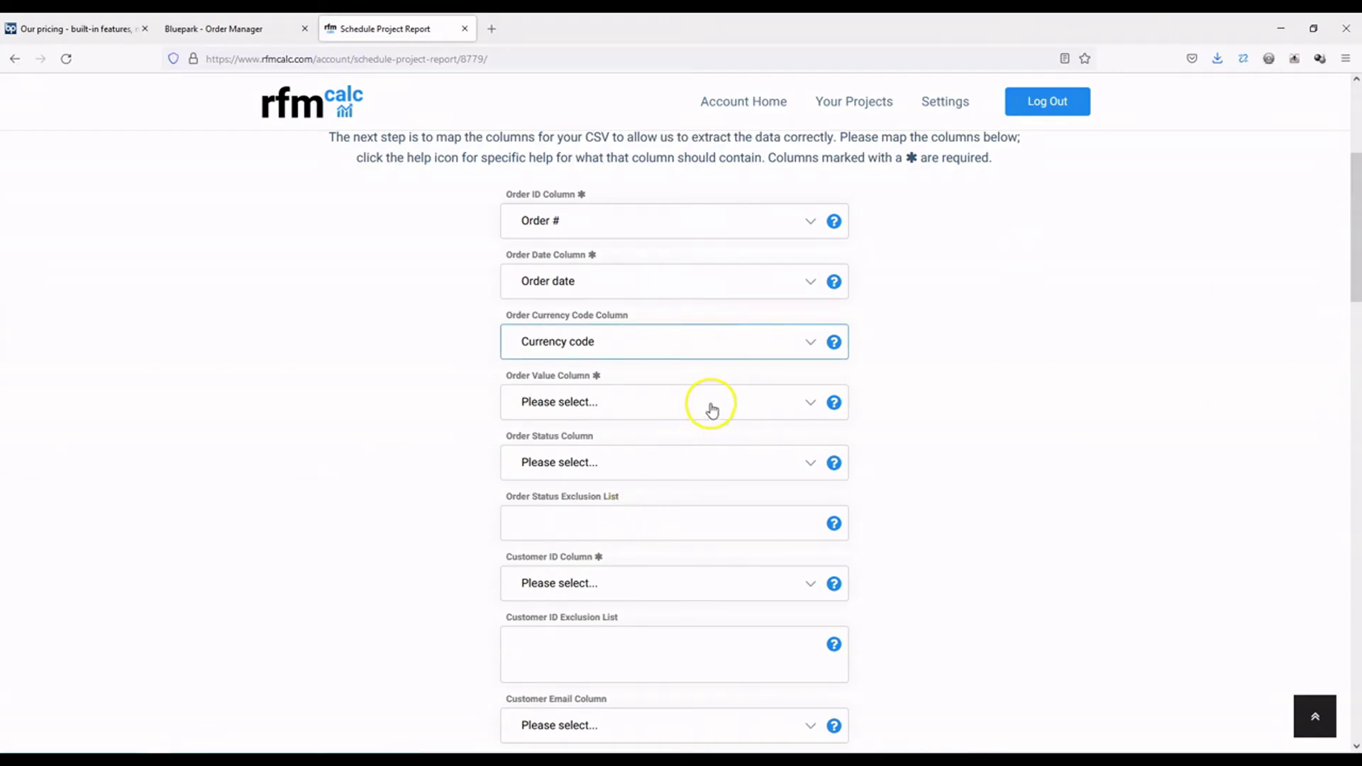
pyautogui.click(713, 403)
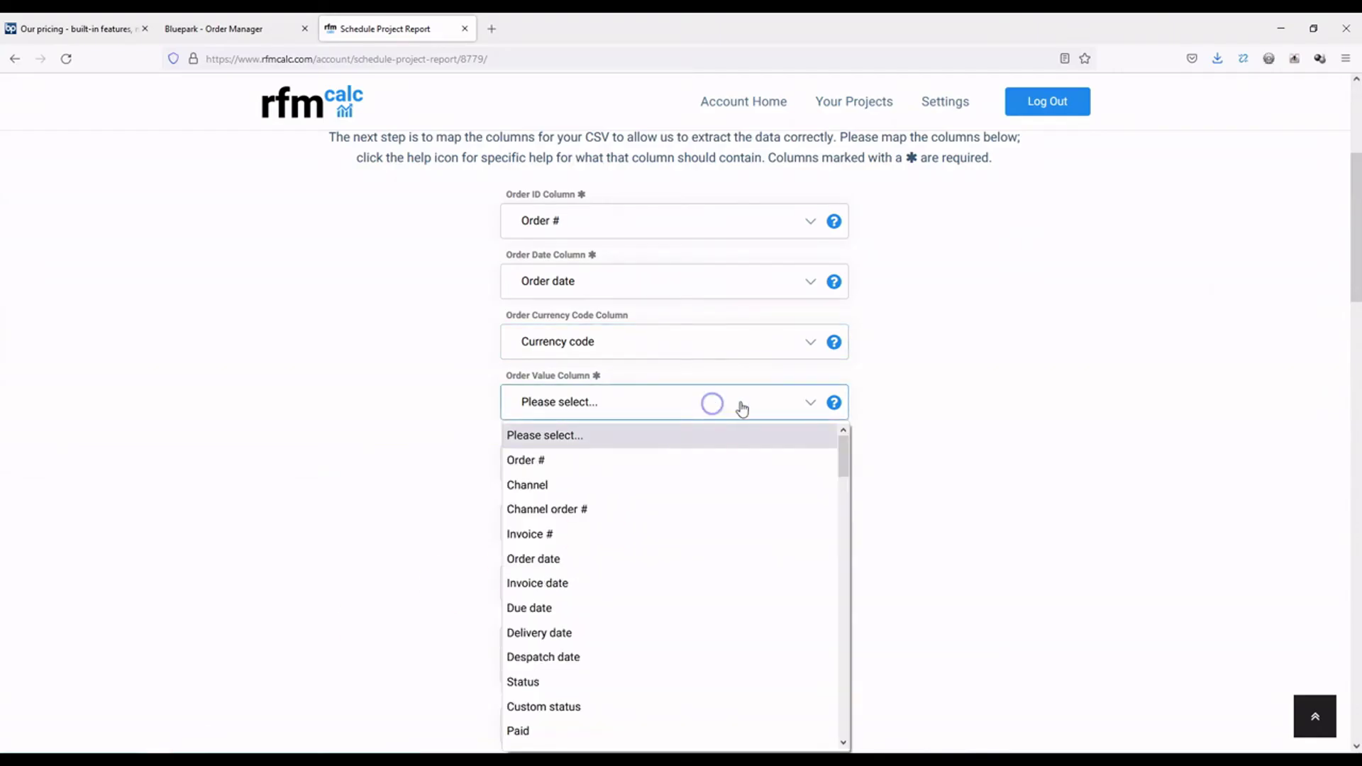
pyautogui.moveTo(845, 453); pyautogui.dragTo(840, 667)
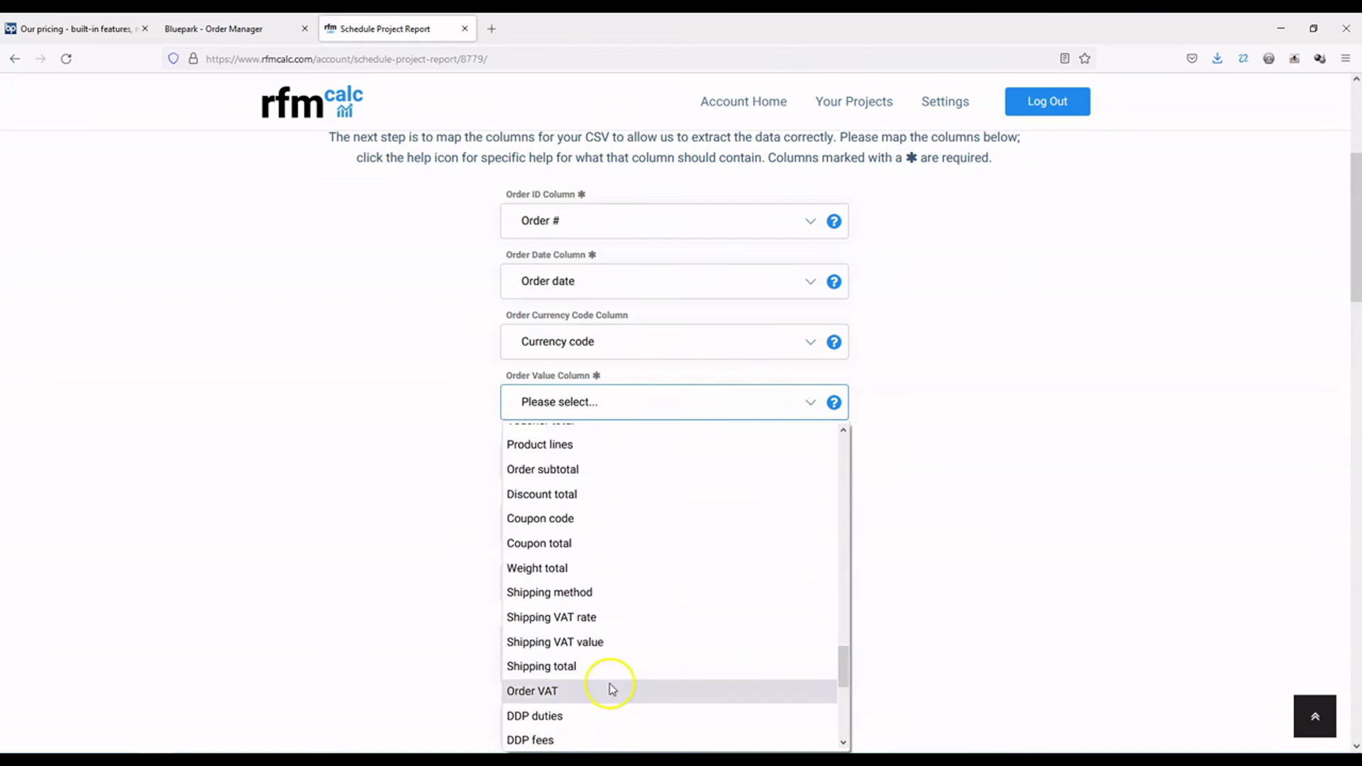
pyautogui.scroll(-2, 608, 674)
pyautogui.click(606, 652)
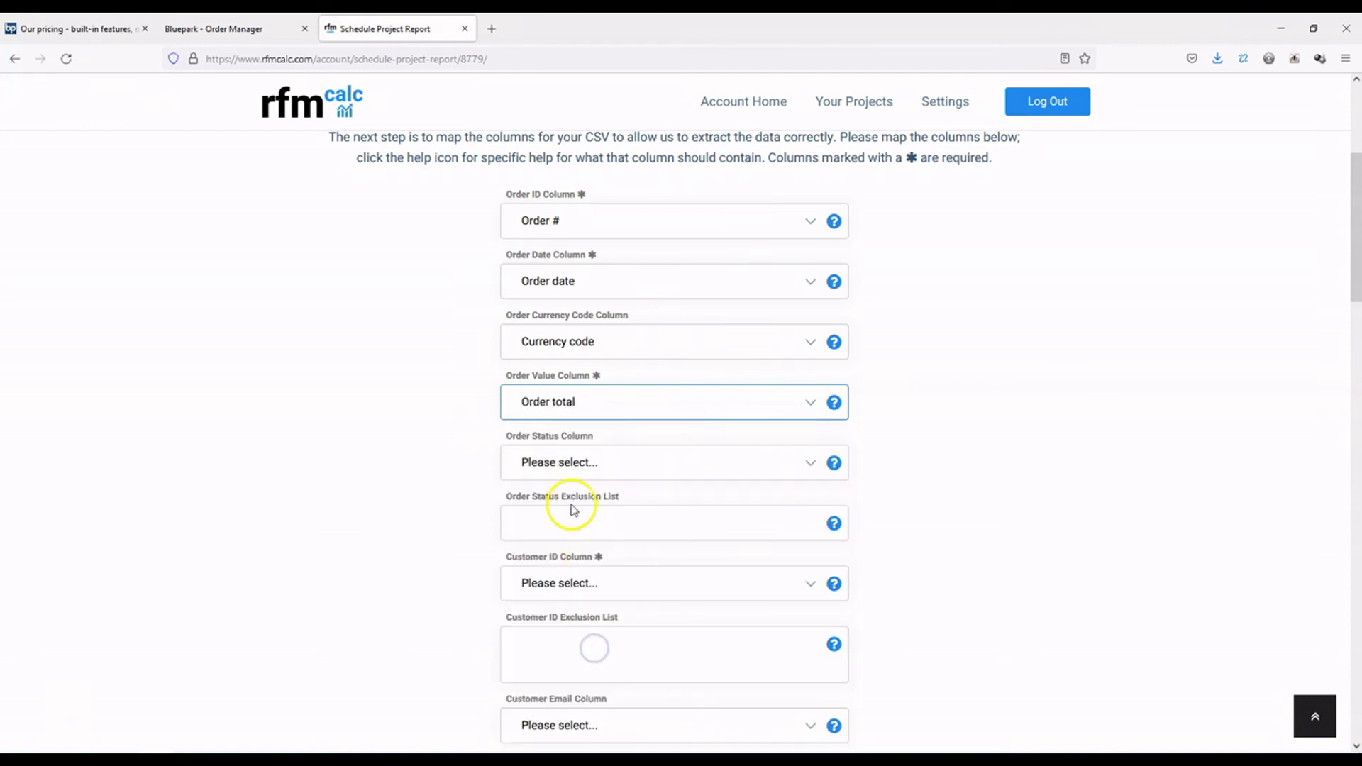
# Find the status column in orders.xlsx and map the Order Status Column to Status.
pyautogui.click(480, 759)
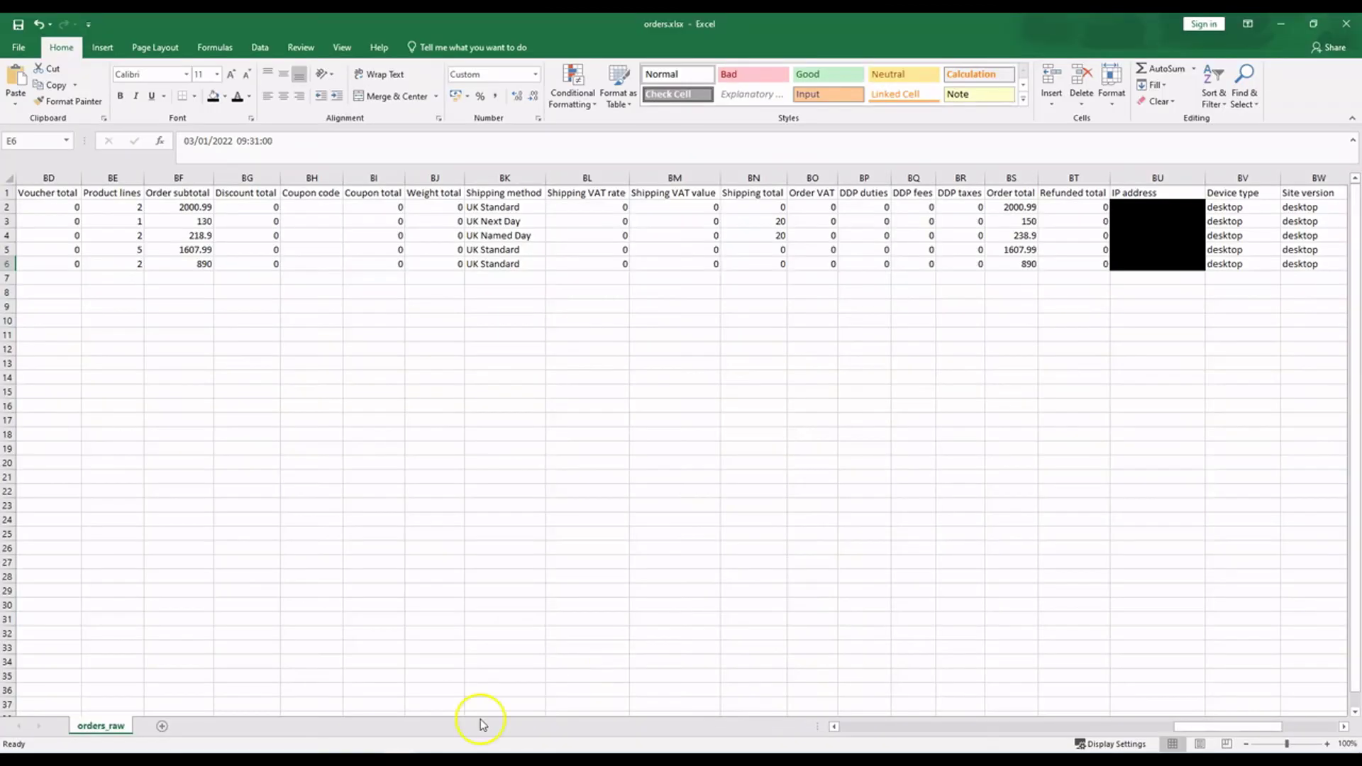
pyautogui.moveTo(1199, 713); pyautogui.dragTo(880, 709)
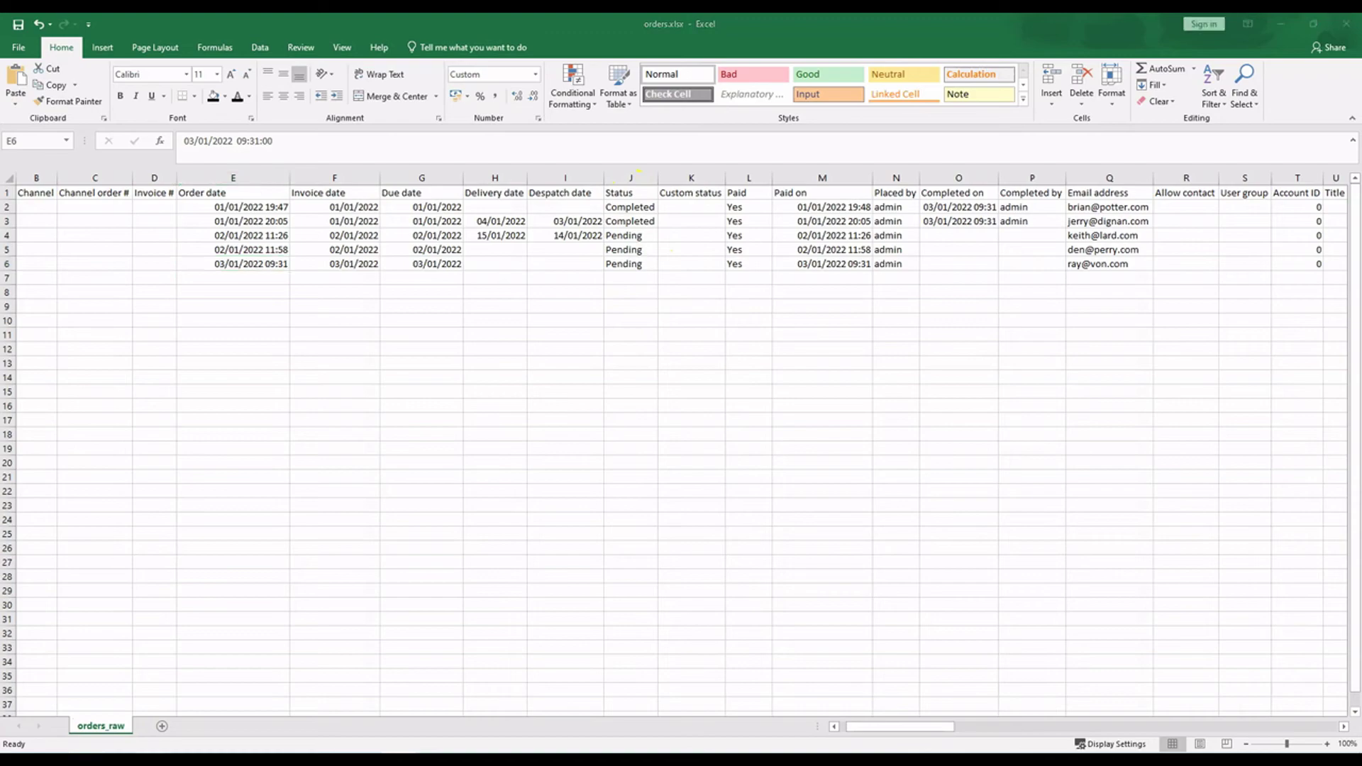
pyautogui.hotkey('alt', 'Tab')
pyautogui.click(655, 464)
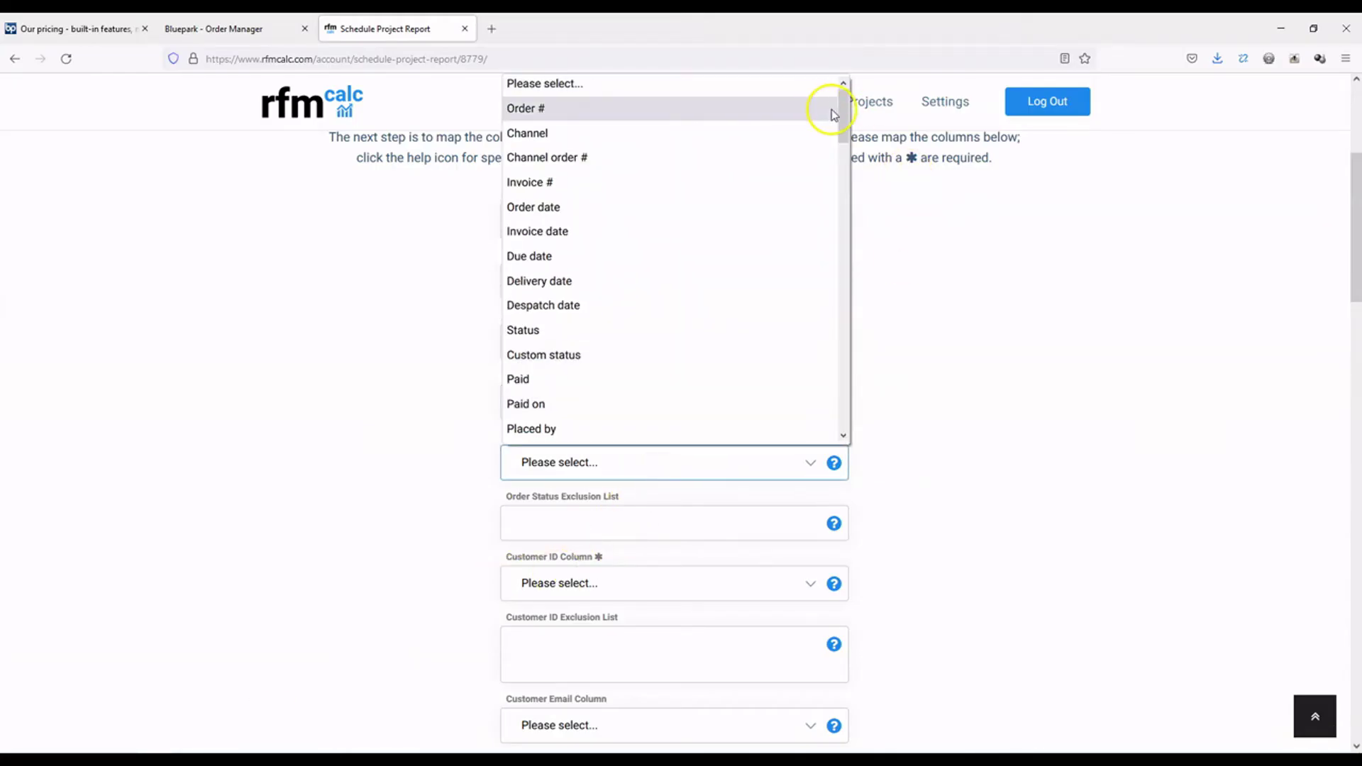
pyautogui.moveTo(842, 116)
pyautogui.mouseDown()
pyautogui.moveTo(834, 186)
pyautogui.moveTo(839, 113)
pyautogui.mouseUp()
pyautogui.click(534, 341)
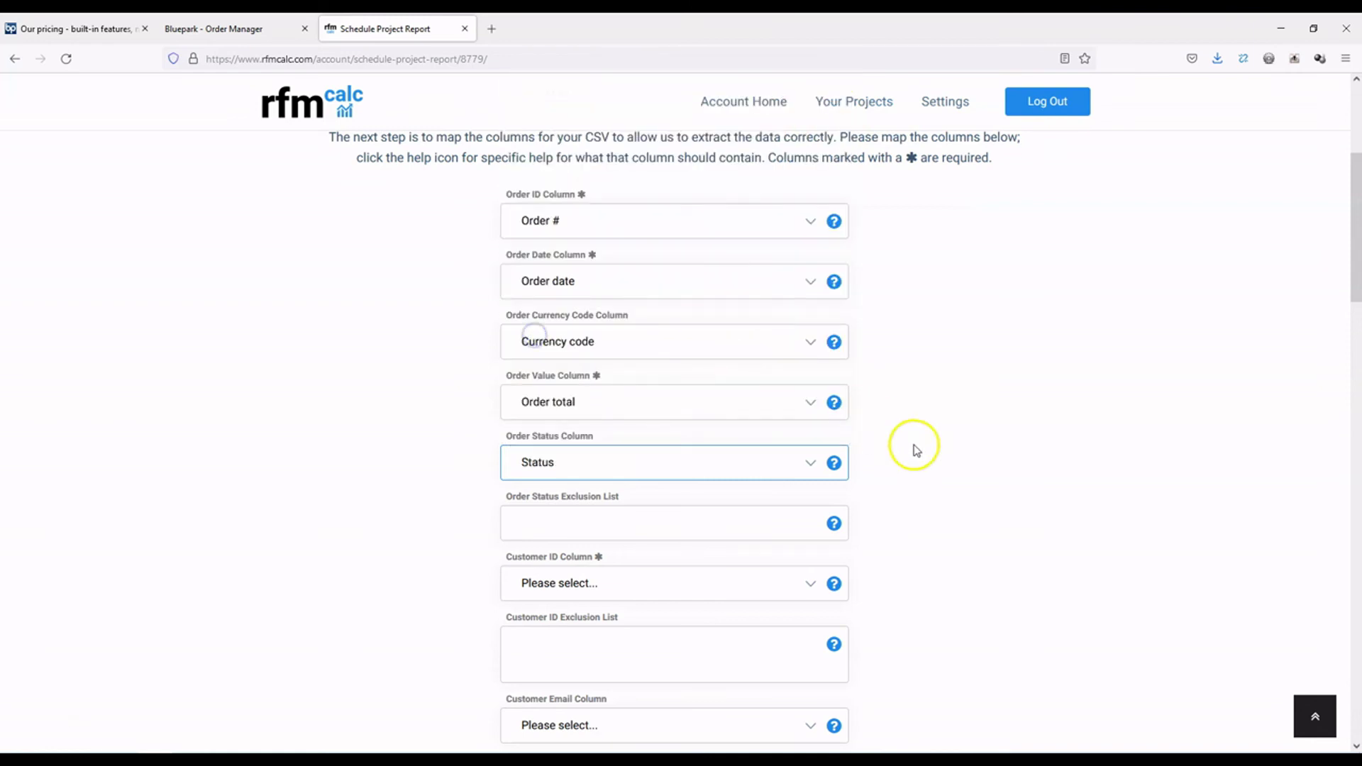
# Try the Pending status copied from orders.xlsx in the Order Status Exclusion List, and clear the field again.
pyautogui.click(422, 760)
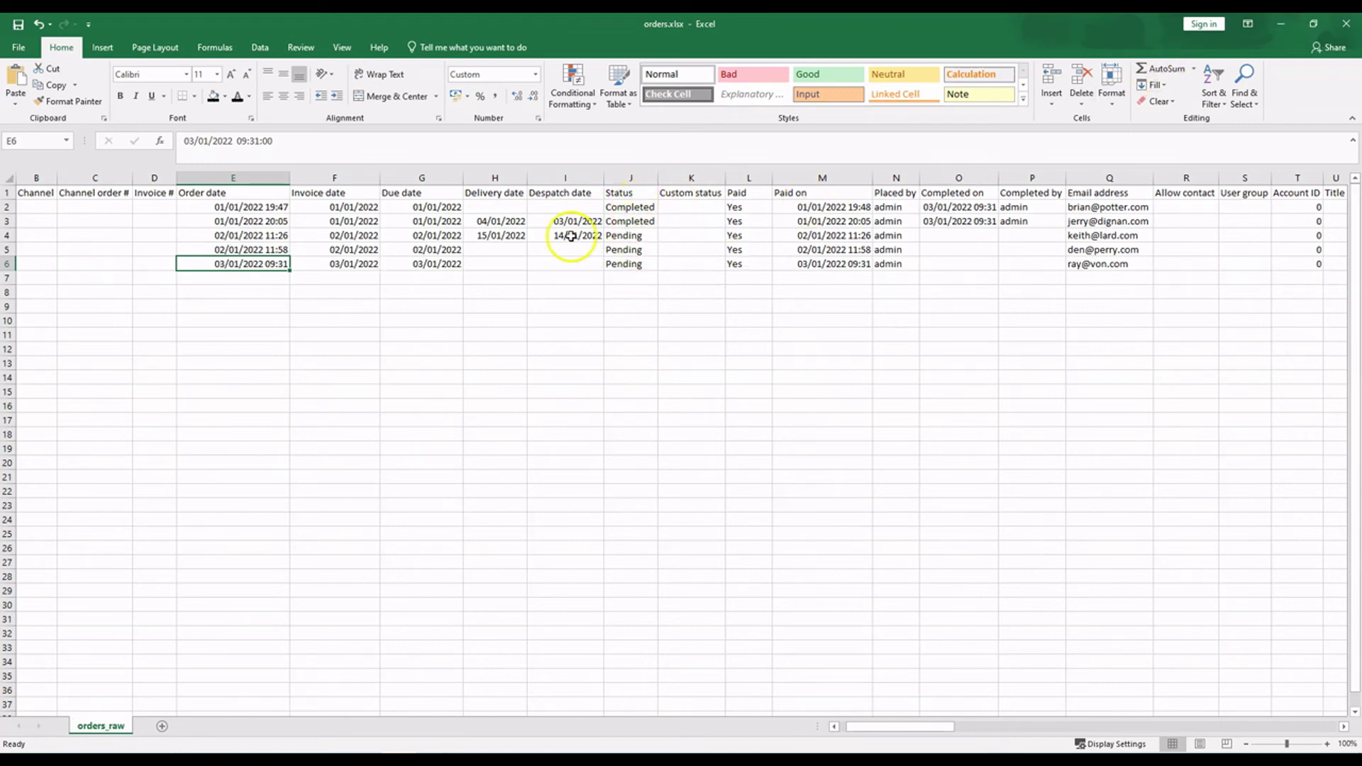
pyautogui.click(643, 235)
pyautogui.doubleClick(333, 141)
pyautogui.hotkey('ctrl', 'c')
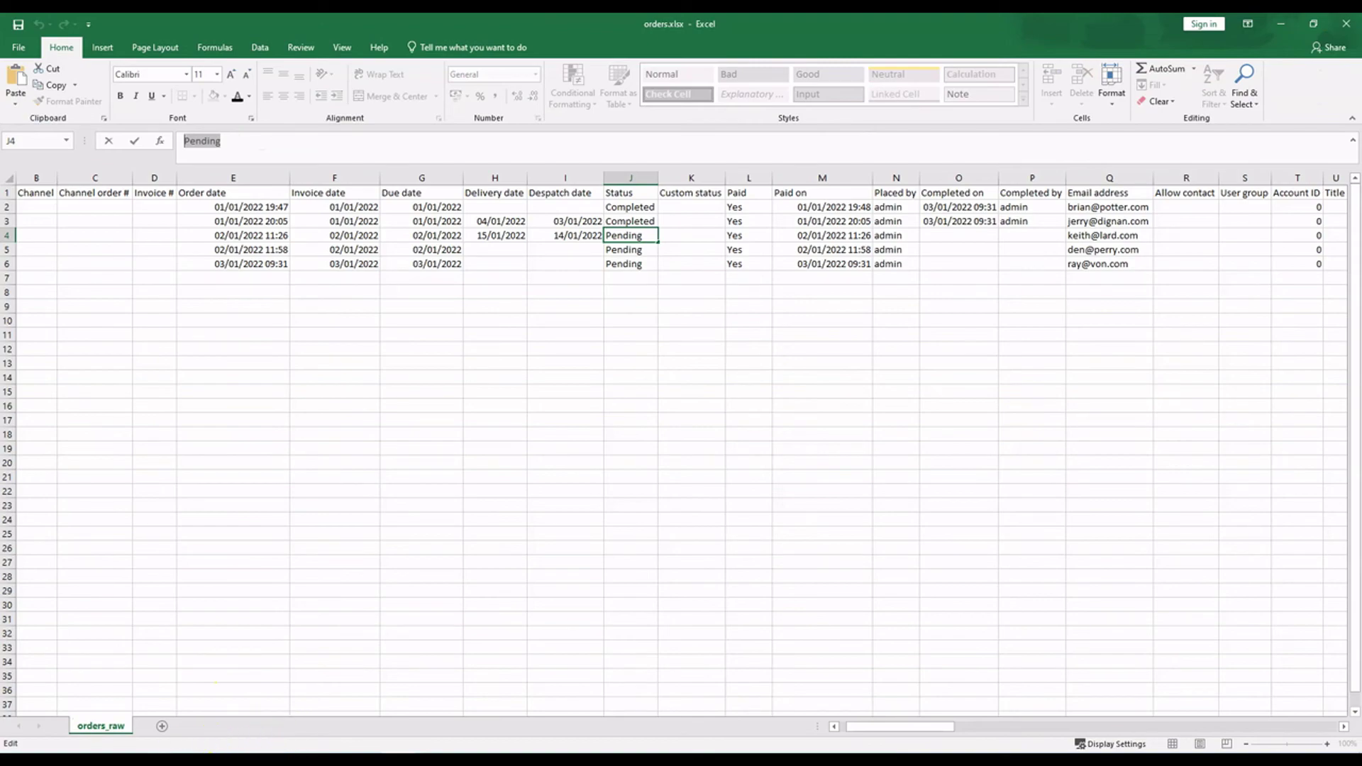
pyautogui.hotkey('alt', 'Tab')
pyautogui.click(531, 521)
pyautogui.hotkey('ctrl', 'v')
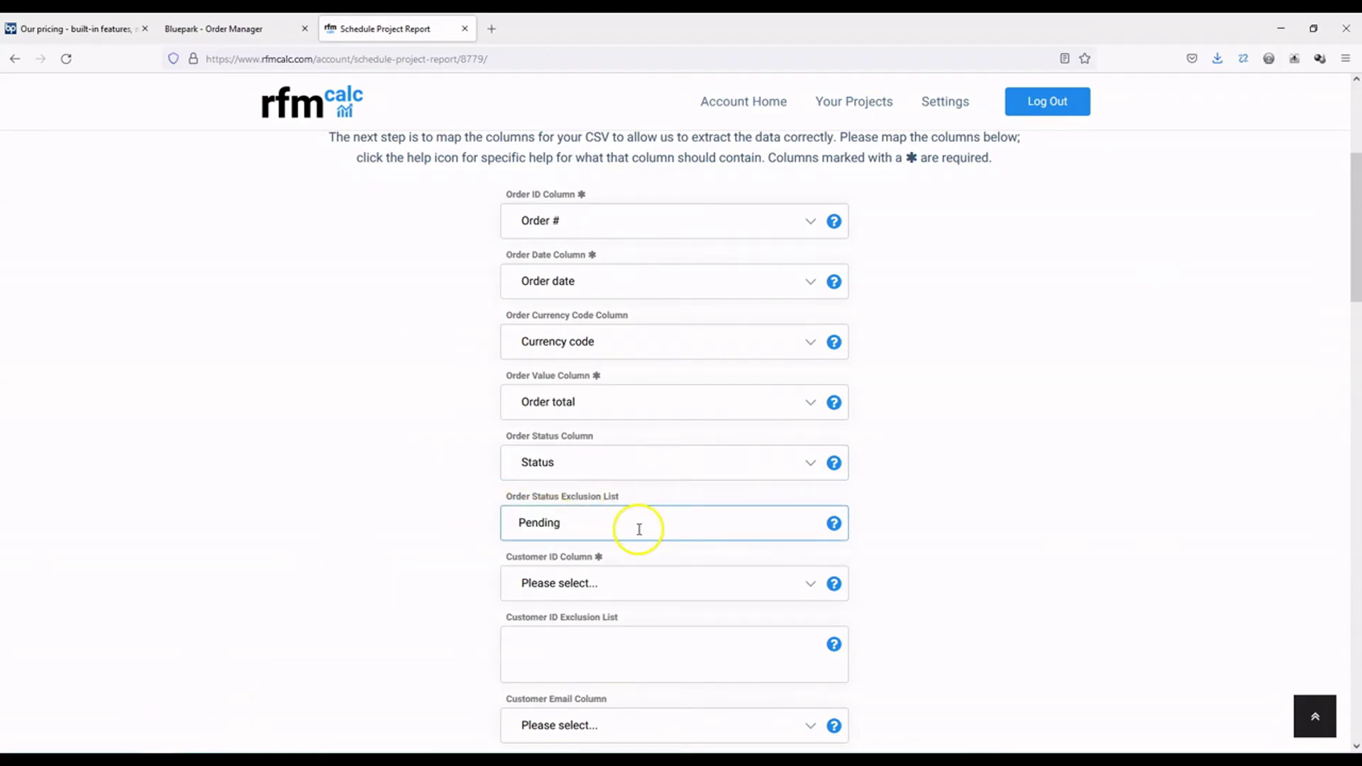
pyautogui.moveTo(620, 520); pyautogui.dragTo(490, 532)
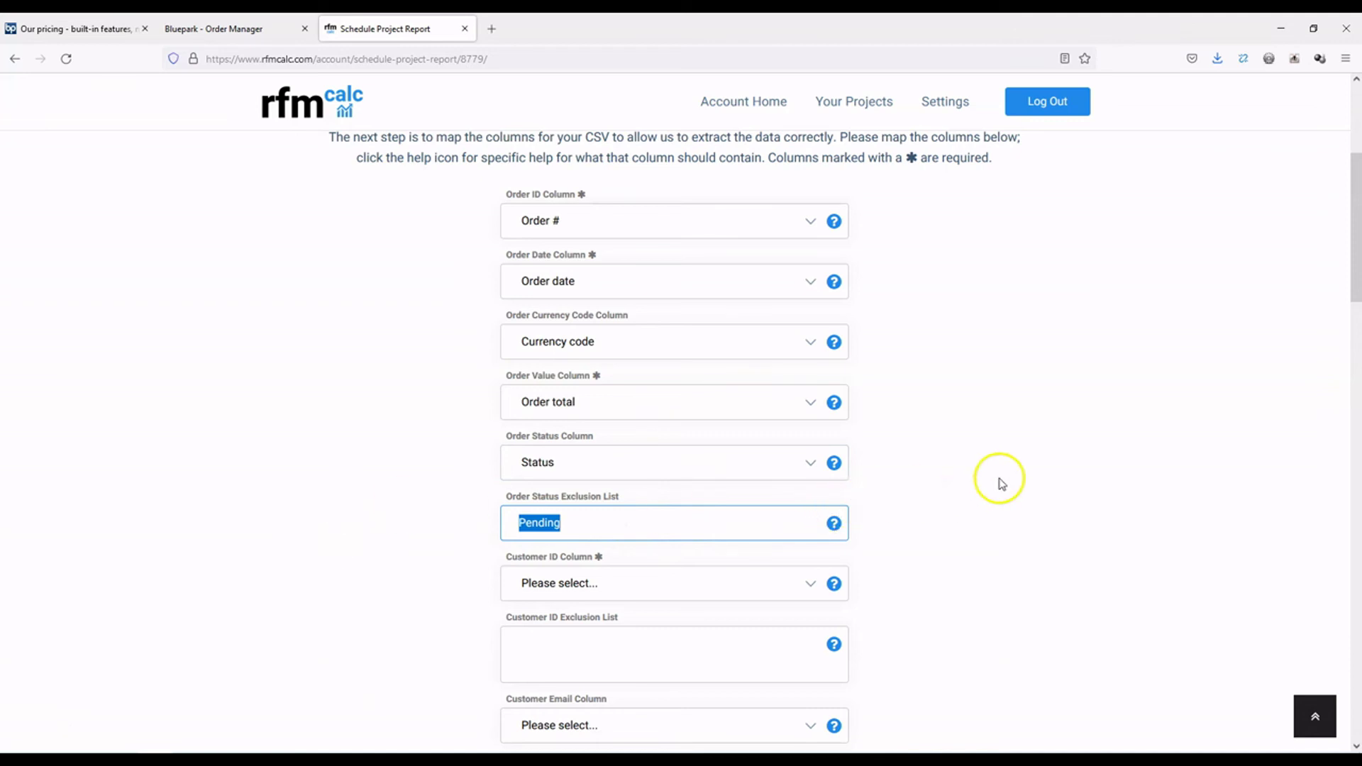
pyautogui.press('BackSpace')
# Read the help text for the Order Status Exclusion List and close it.
pyautogui.scroll(-1, 915, 412)
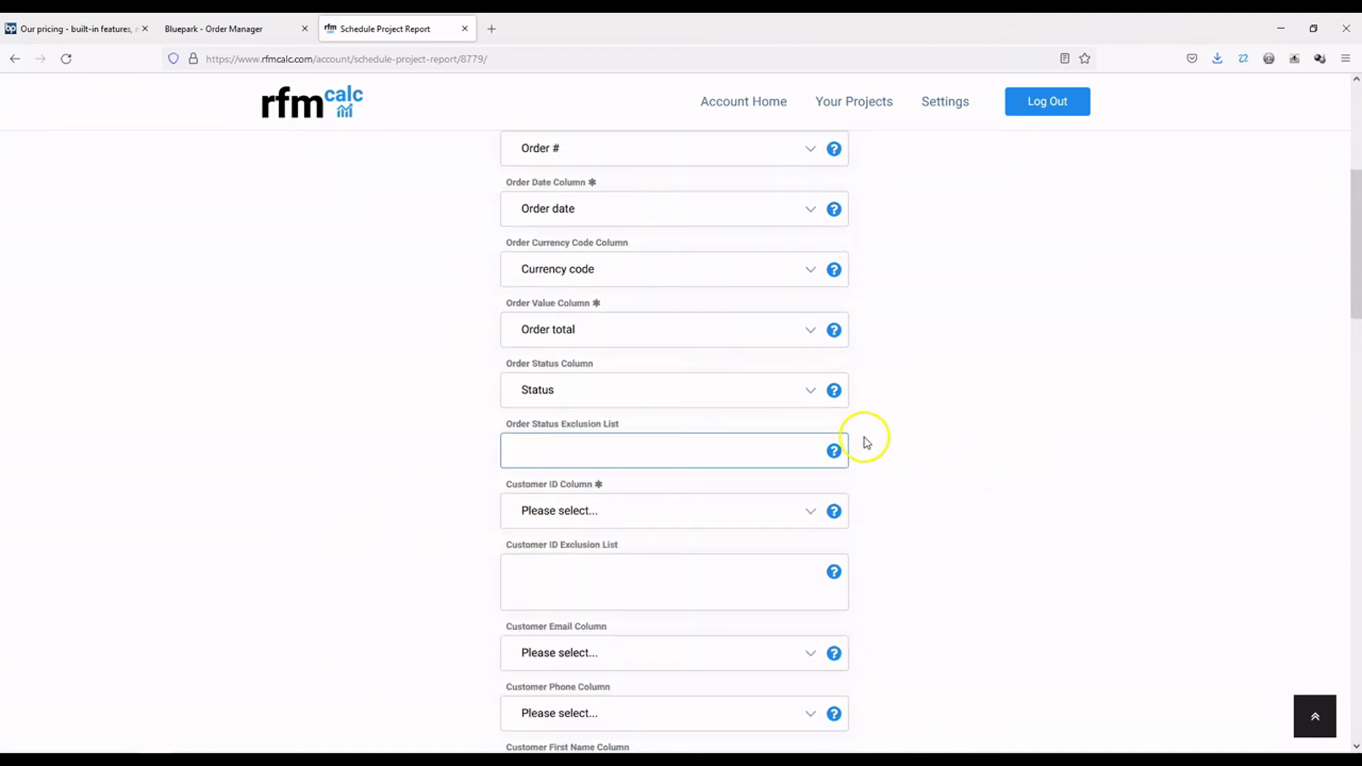
pyautogui.click(832, 453)
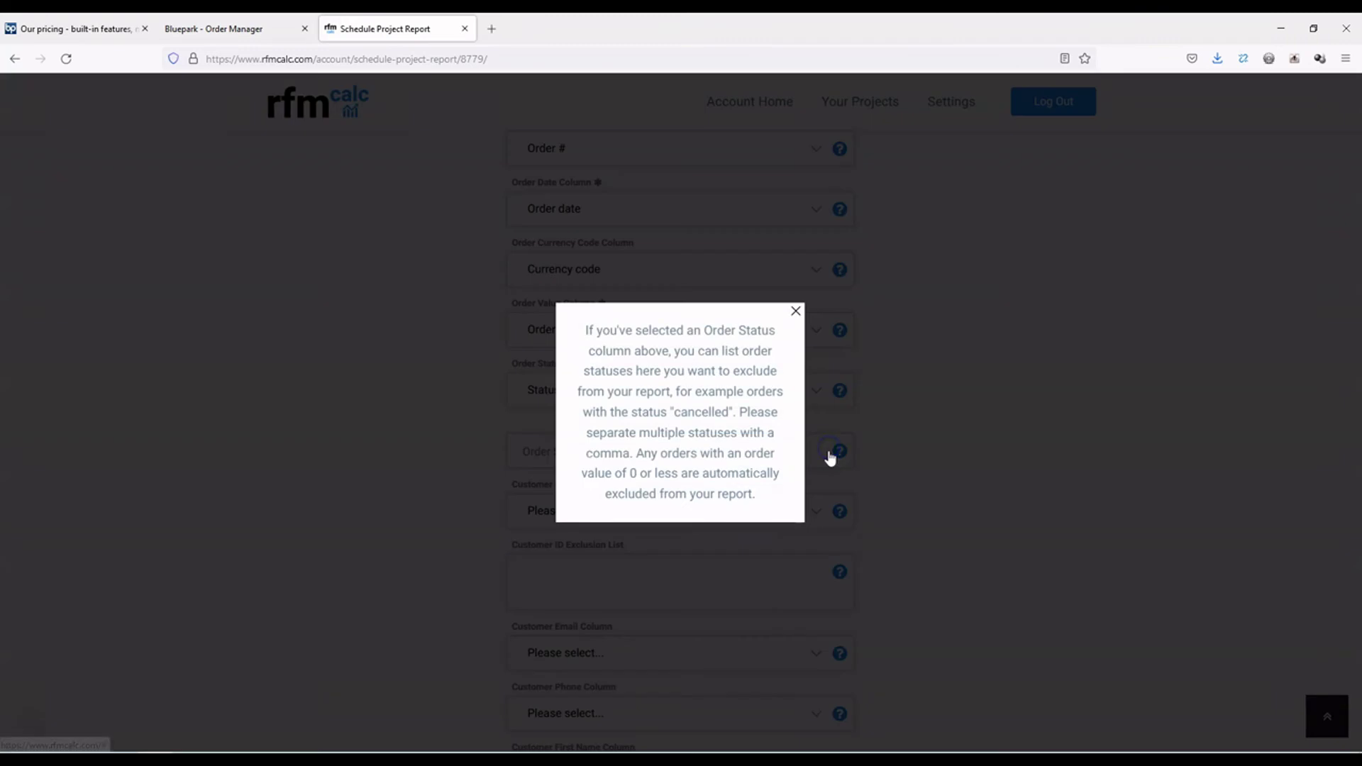
pyautogui.click(794, 312)
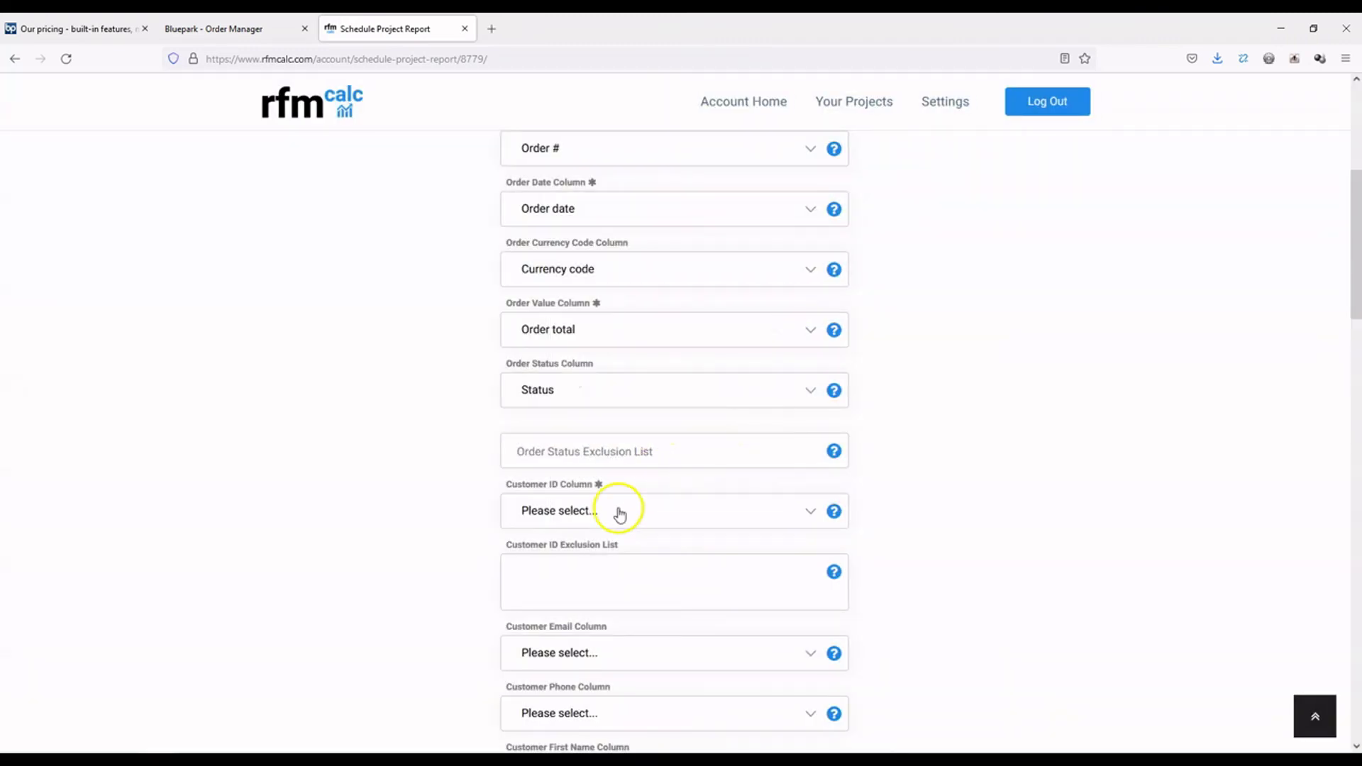
# Find the customer identifier column in orders.xlsx and map the Customer ID Column to Email address.
pyautogui.moveTo(402, 751)
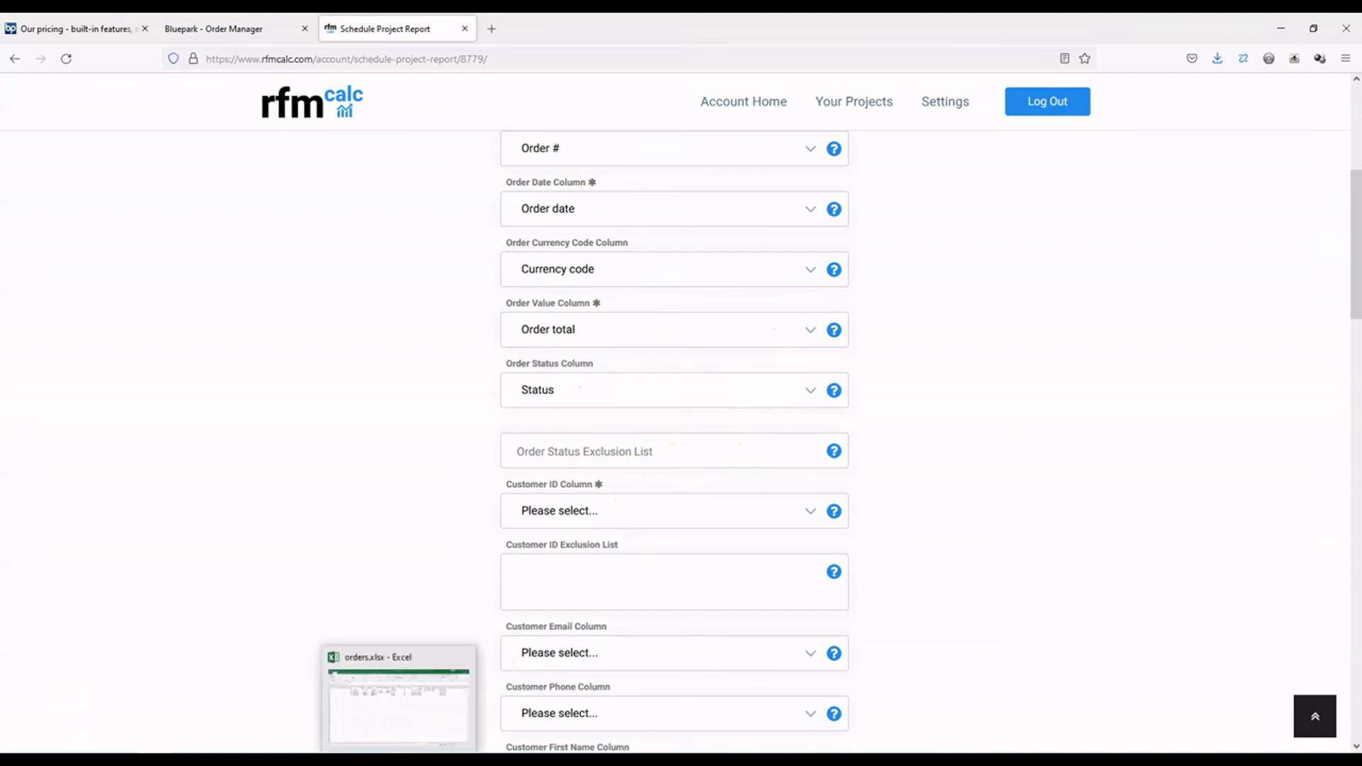
pyautogui.click(385, 710)
pyautogui.moveTo(870, 728); pyautogui.dragTo(850, 725)
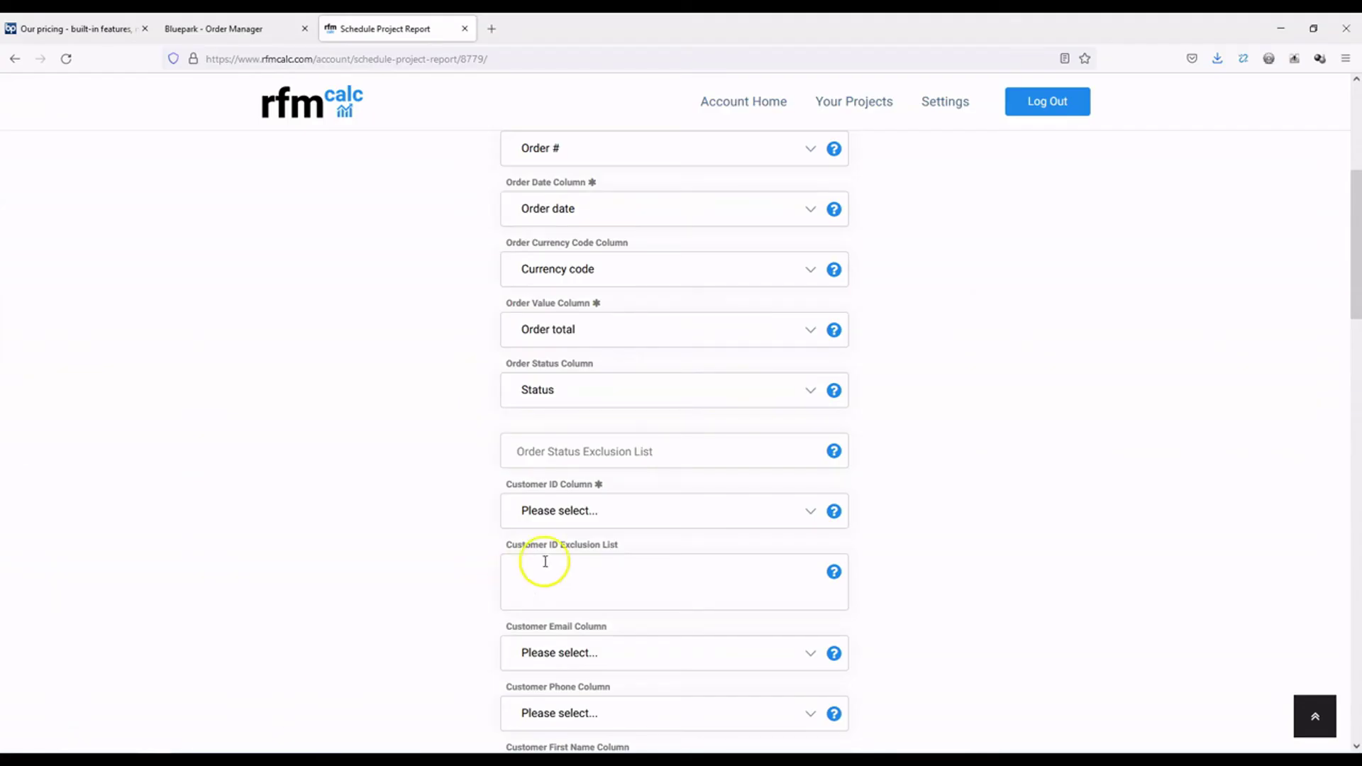
pyautogui.click(586, 516)
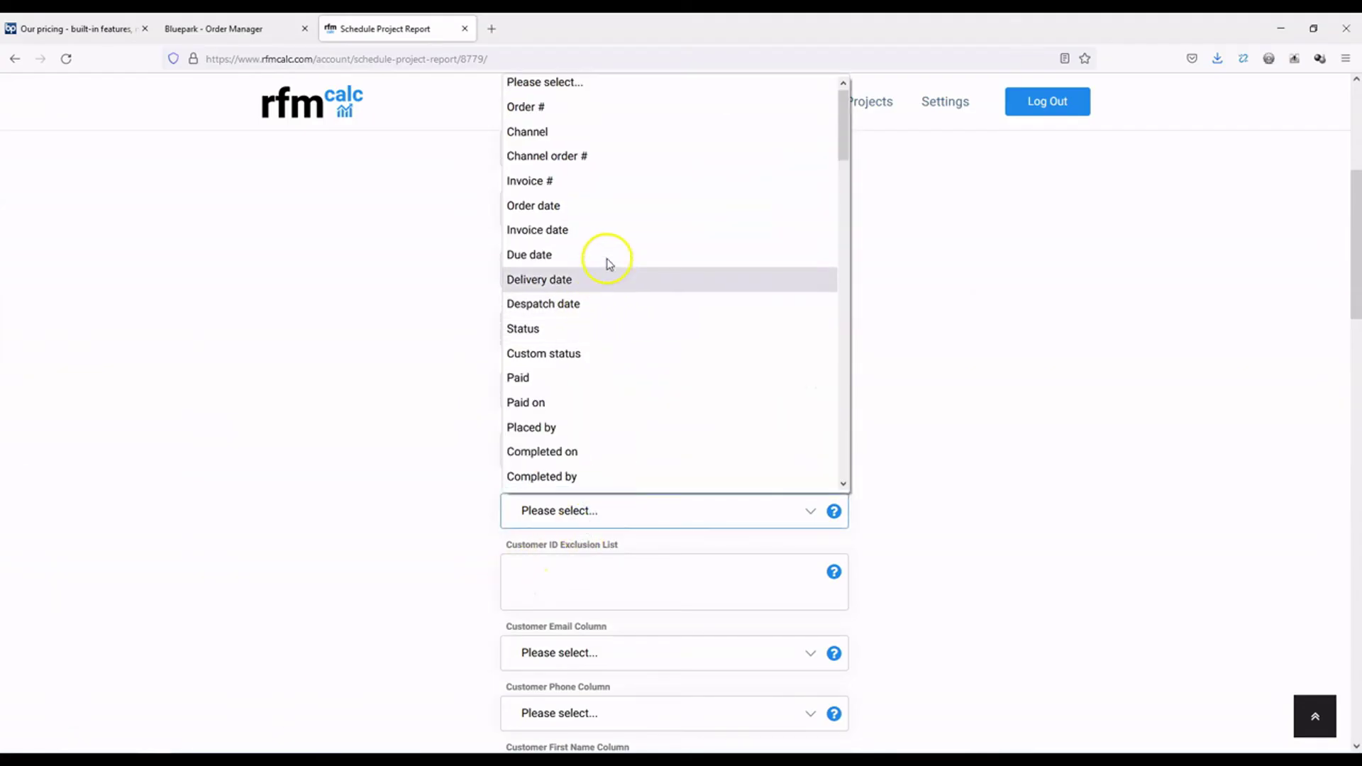
pyautogui.scroll(1, 607, 261)
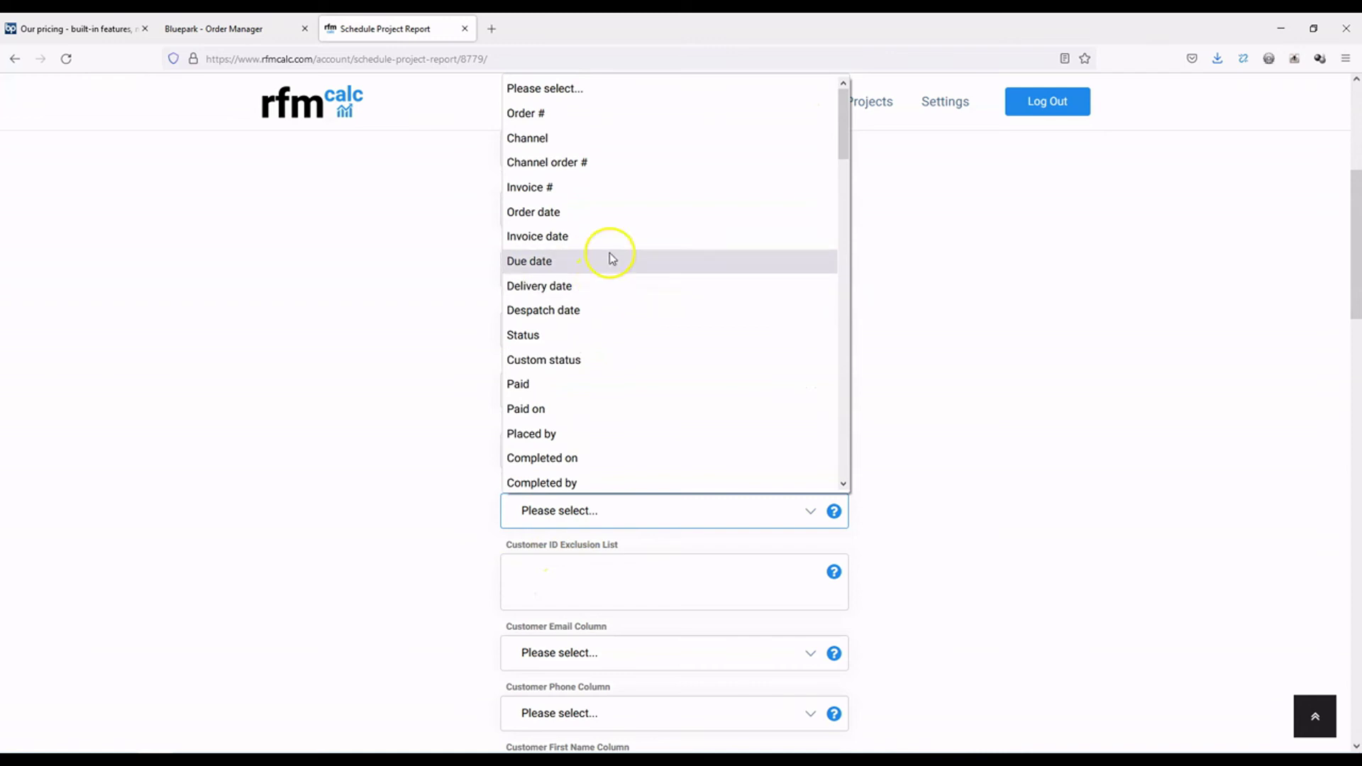
pyautogui.scroll(-2, 607, 238)
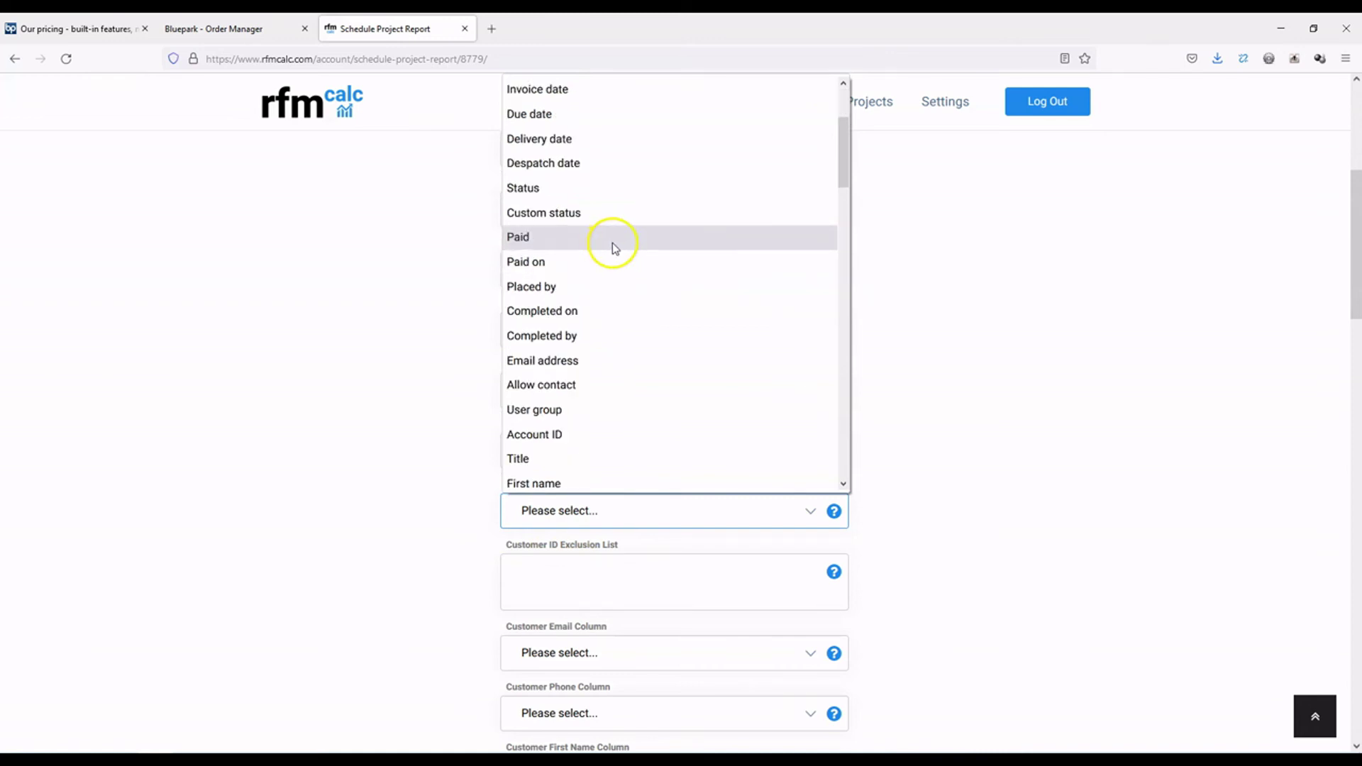
pyautogui.click(573, 356)
# Examine the Account ID values for all five orders in orders.xlsx and return to the report form.
pyautogui.click(413, 760)
pyautogui.moveTo(918, 716); pyautogui.dragTo(960, 716)
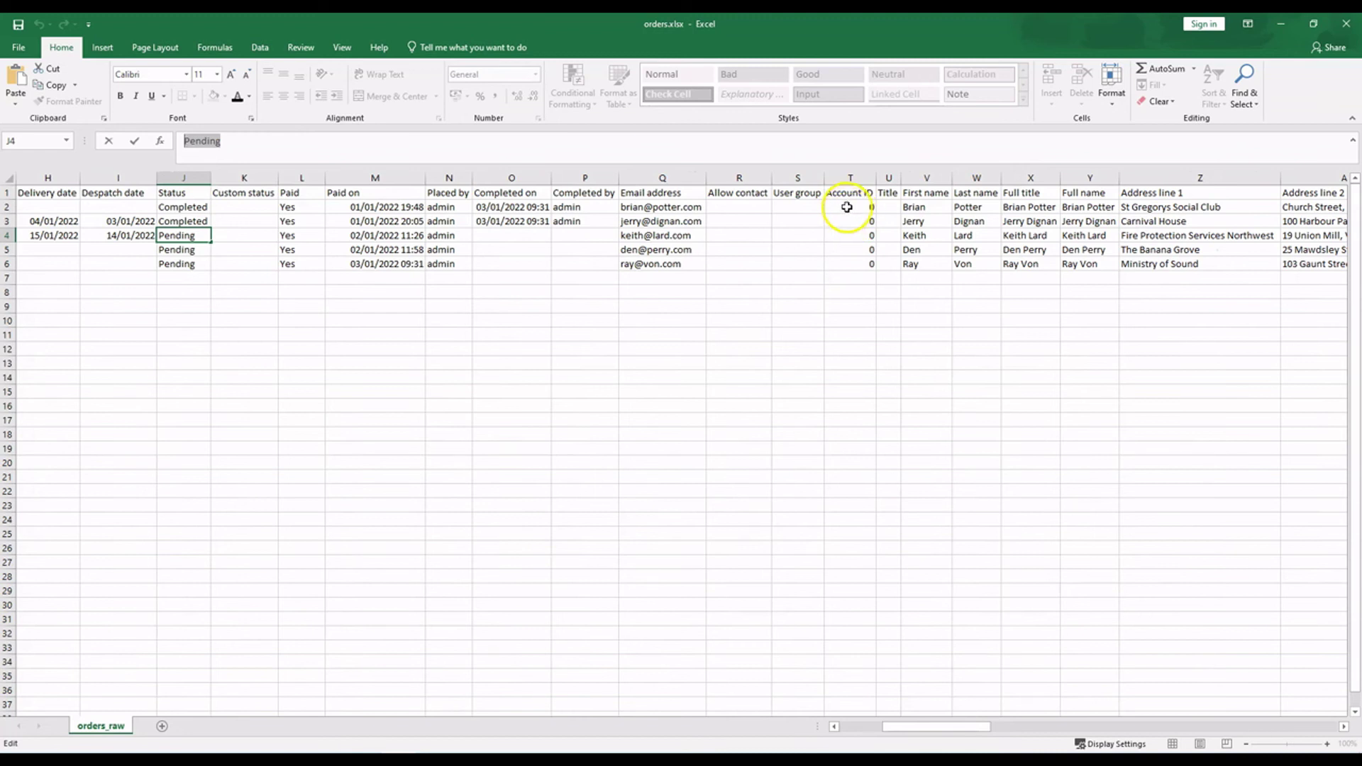
pyautogui.moveTo(867, 207); pyautogui.dragTo(867, 263)
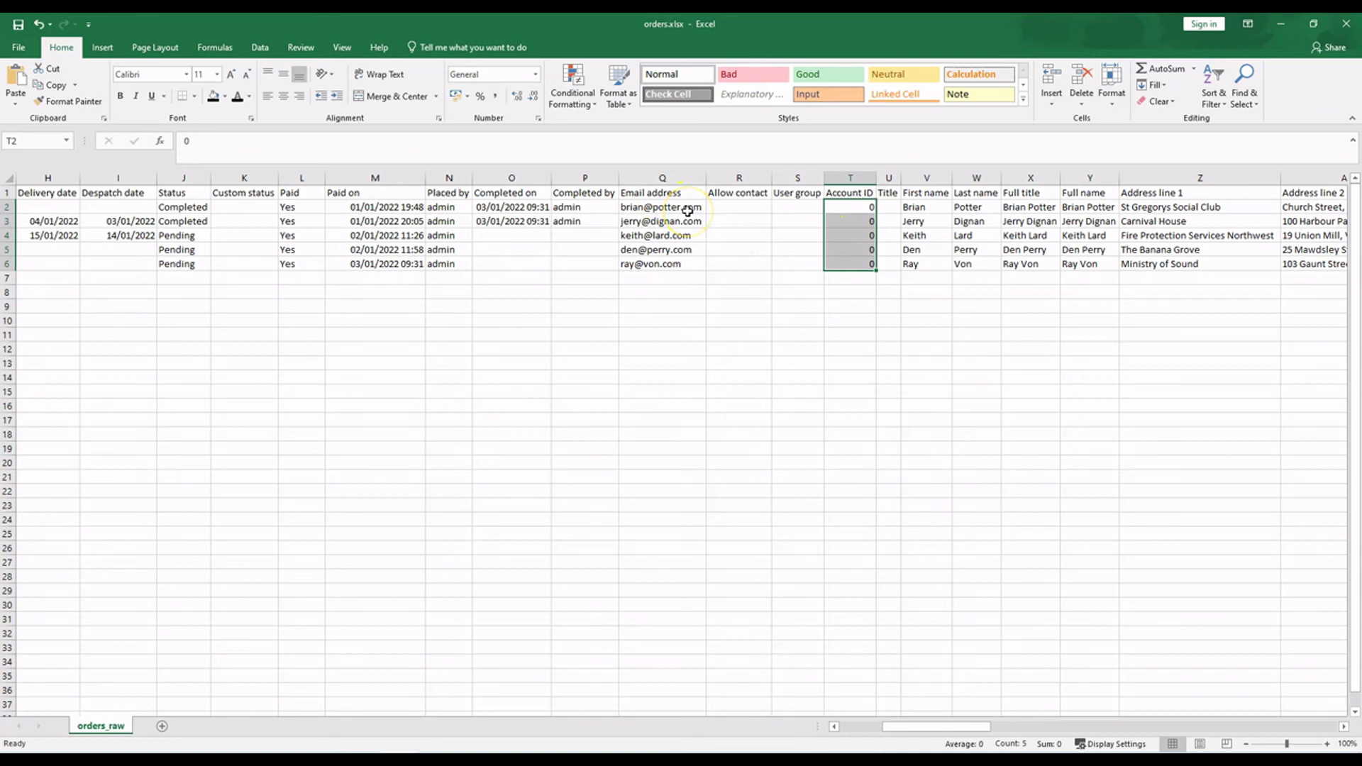
pyautogui.click(128, 759)
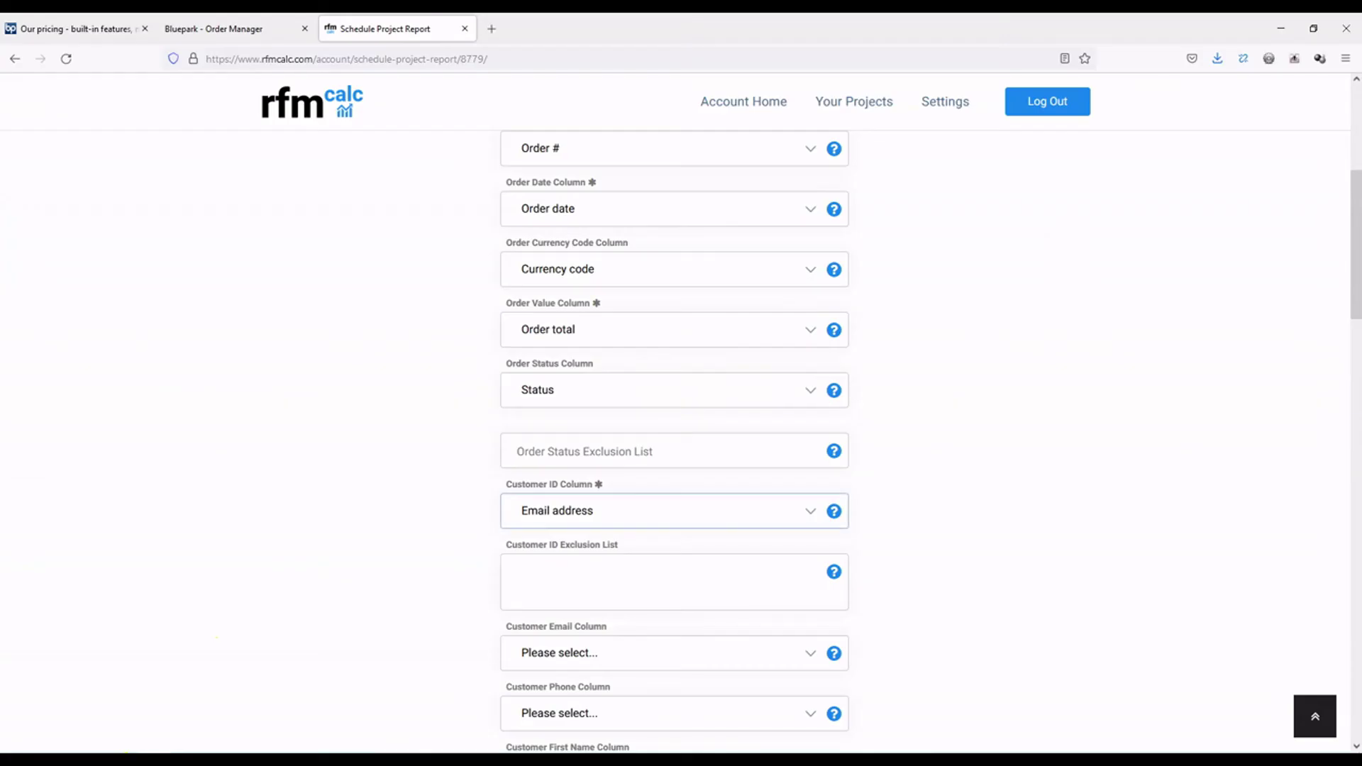
# Map the Customer Email Column to Email address.
pyautogui.scroll(-4, 838, 319)
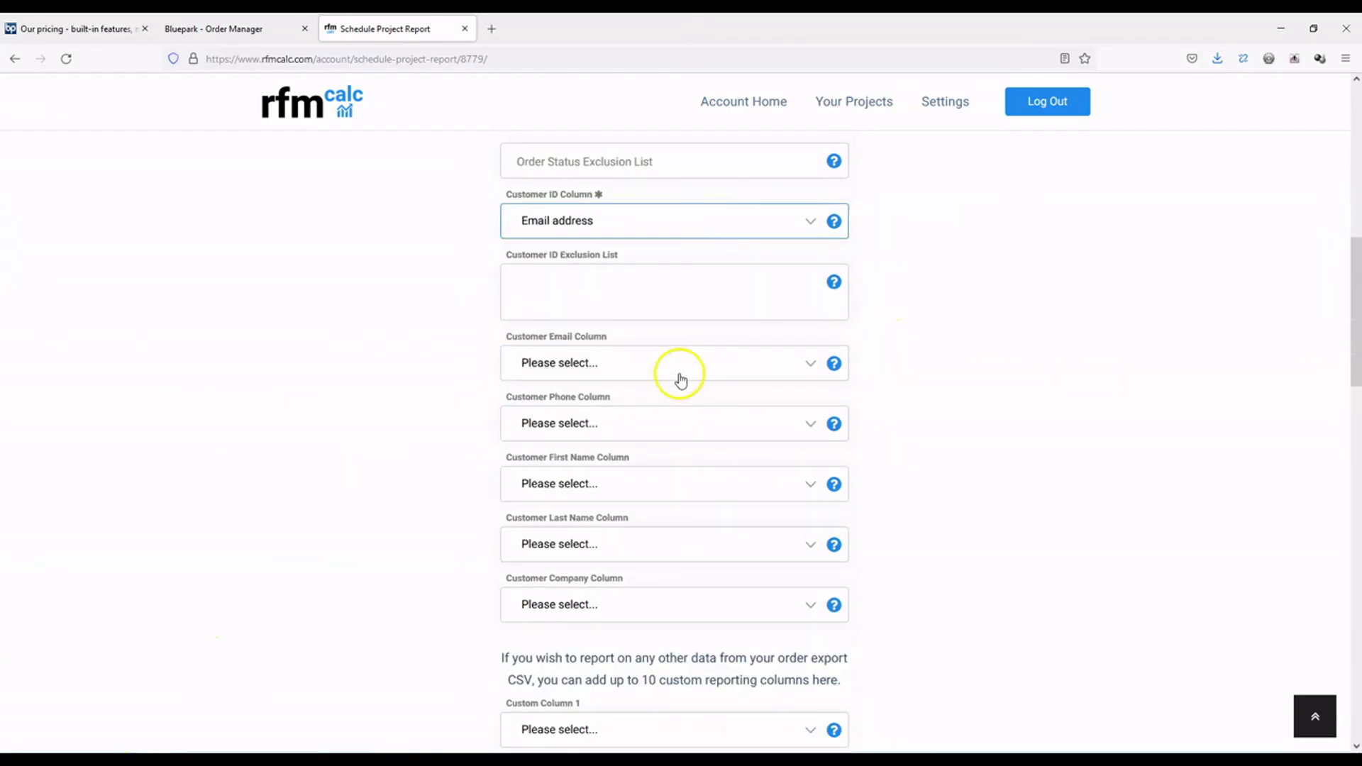
pyautogui.click(685, 369)
pyautogui.scroll(-4, 667, 489)
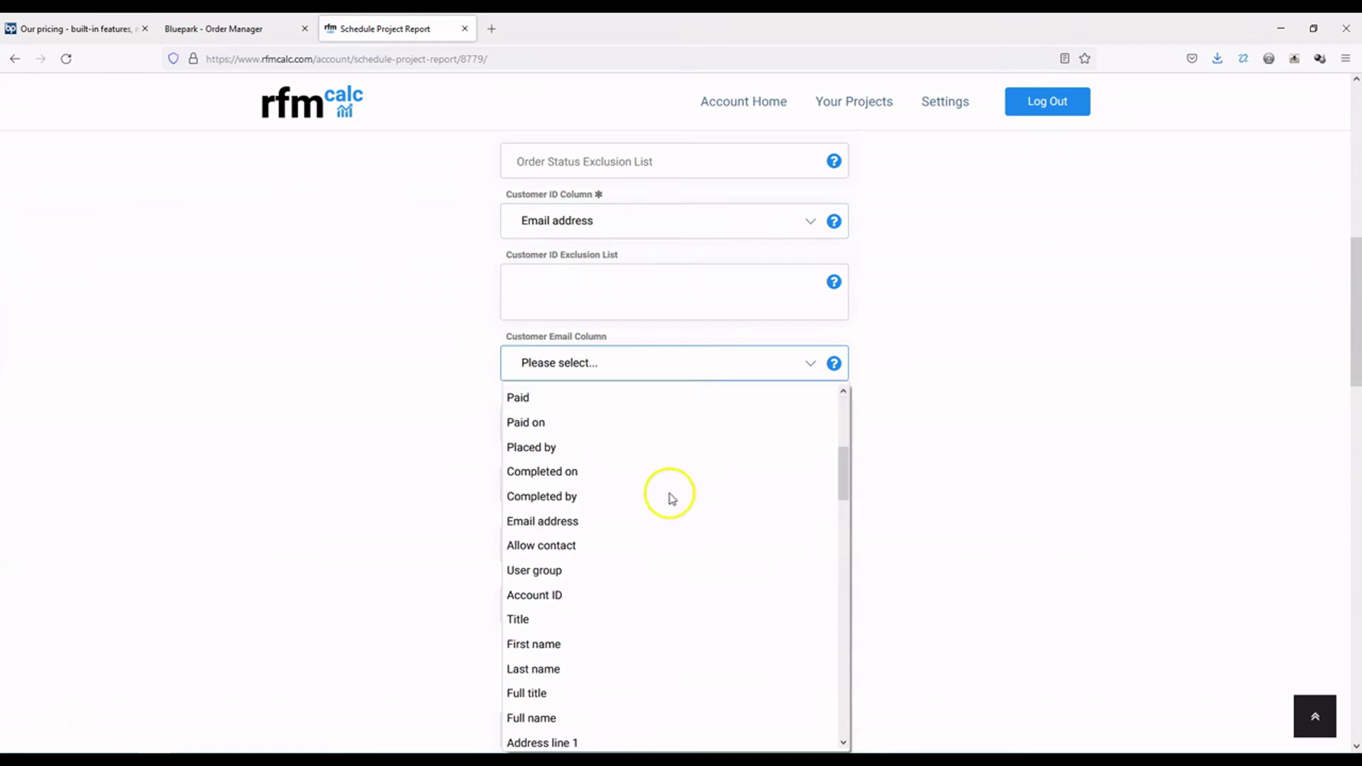
pyautogui.scroll(-2, 674, 496)
pyautogui.scroll(-3, 683, 495)
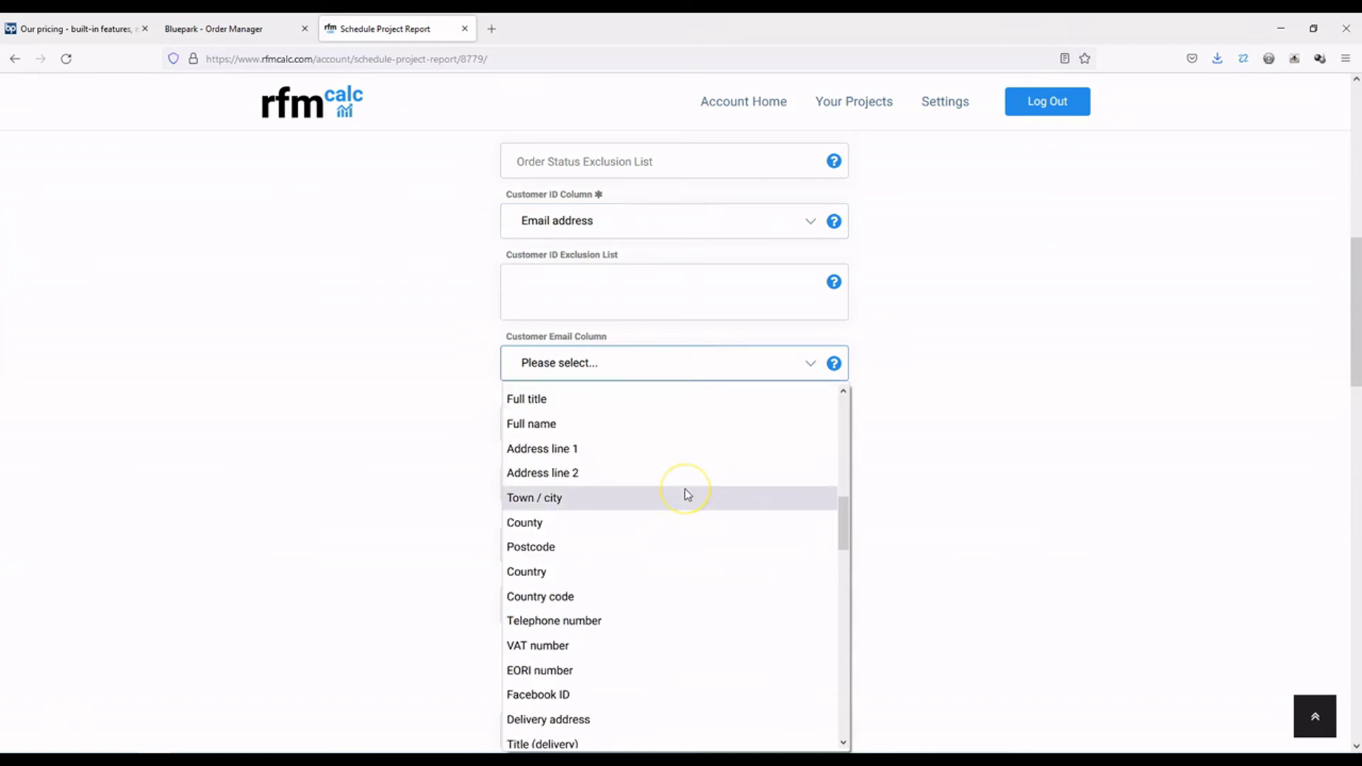
pyautogui.scroll(3, 684, 491)
pyautogui.scroll(2, 667, 495)
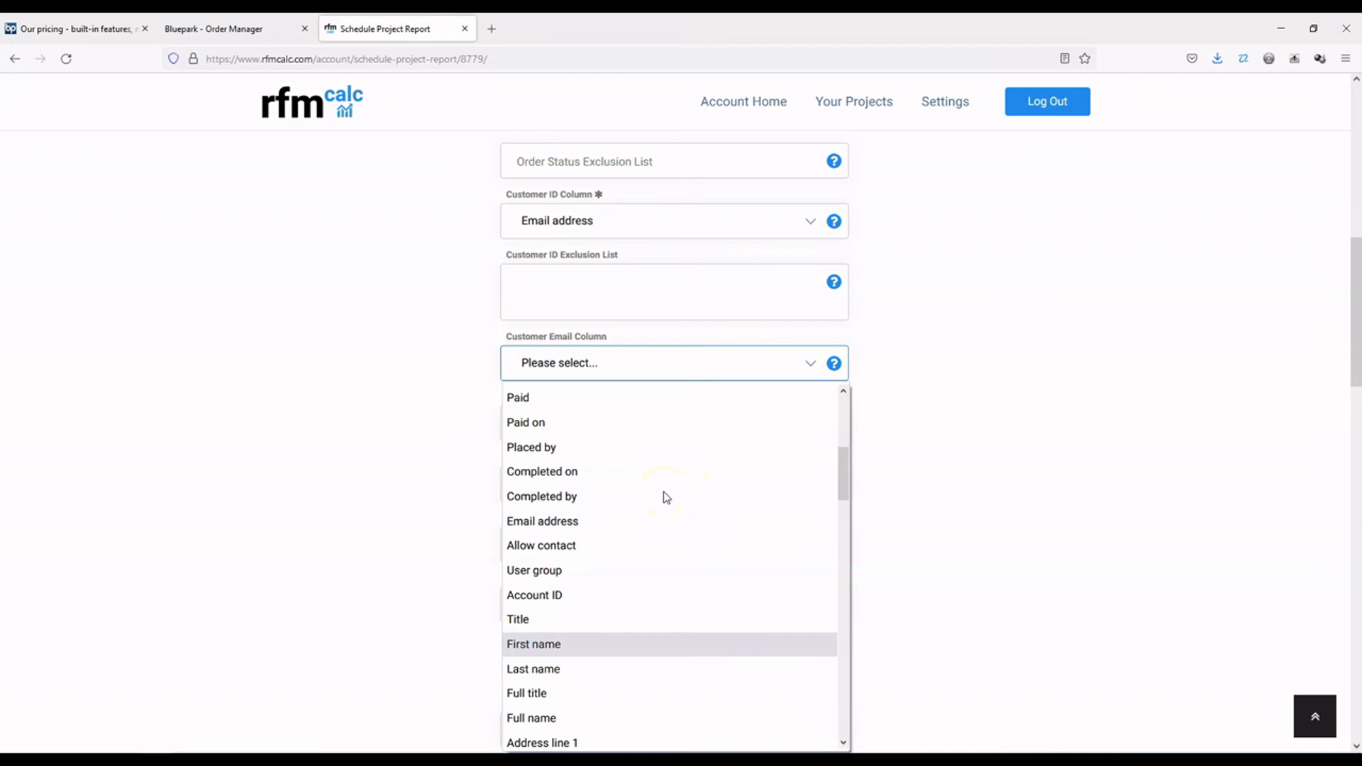
pyautogui.scroll(-4, 667, 495)
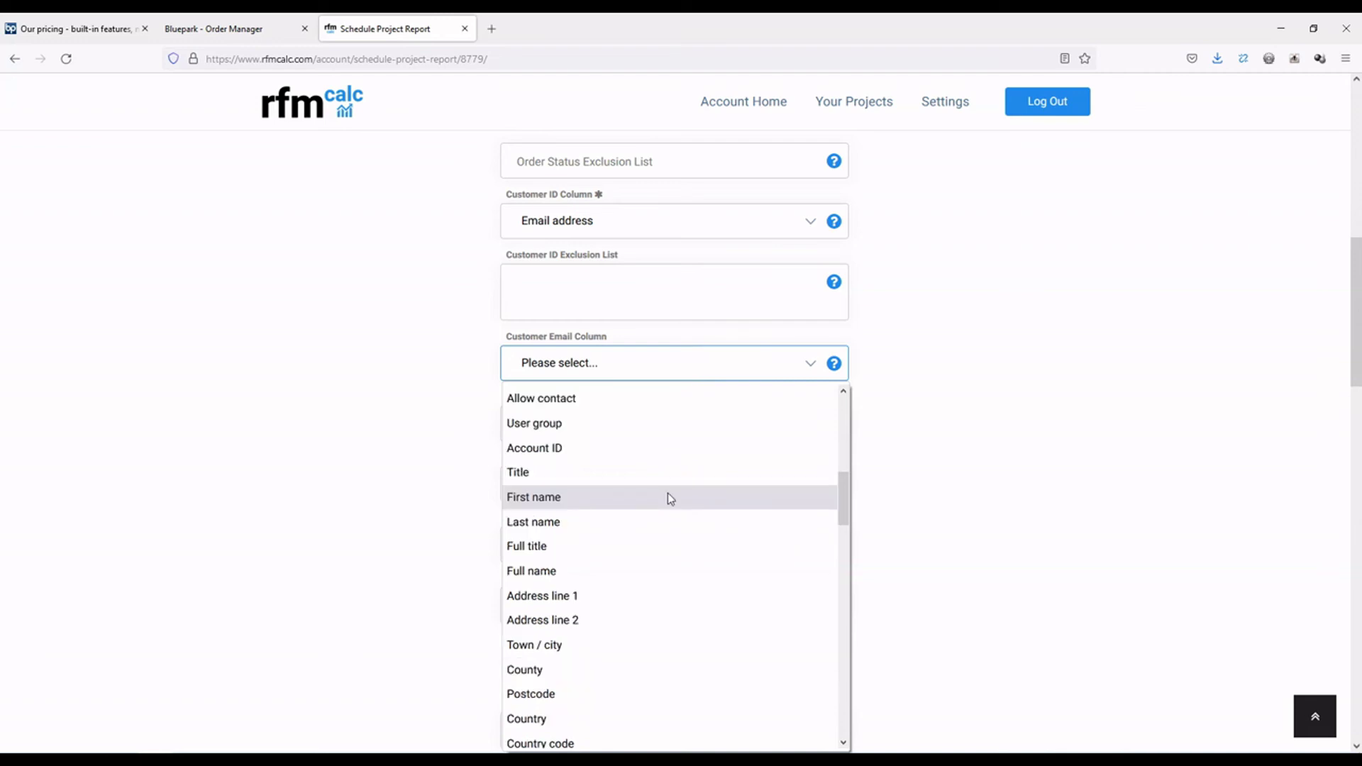
pyautogui.scroll(-2, 674, 498)
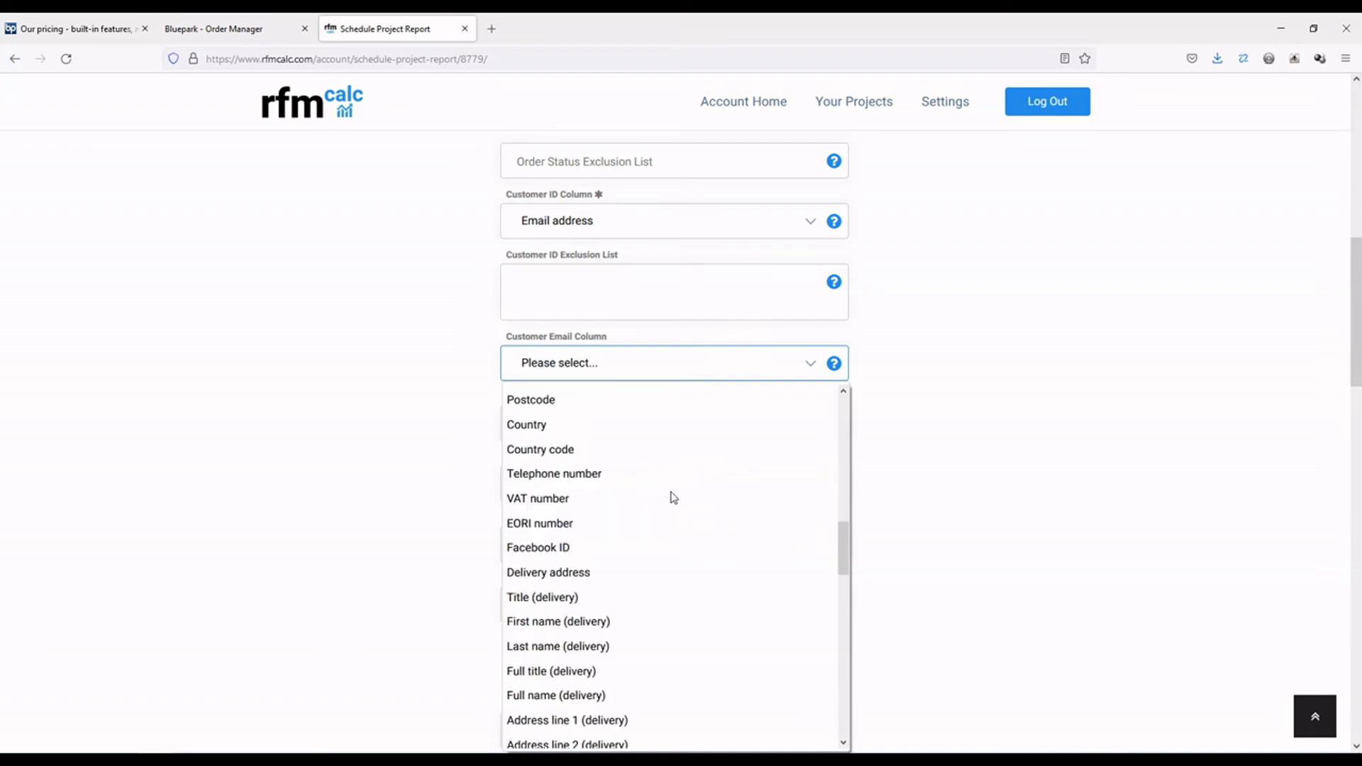
pyautogui.moveTo(839, 566); pyautogui.dragTo(851, 486)
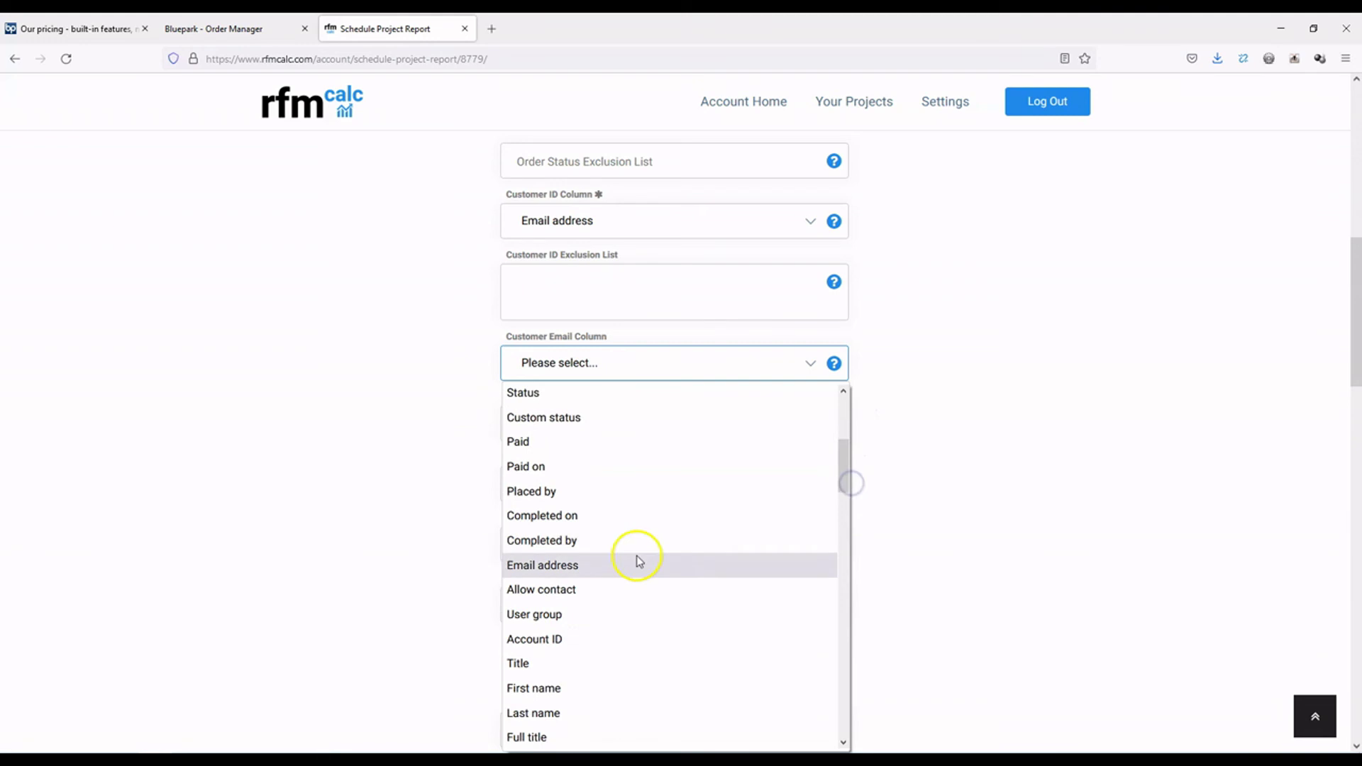
pyautogui.click(631, 564)
# Map the Customer Phone Column to Telephone number.
pyautogui.click(649, 424)
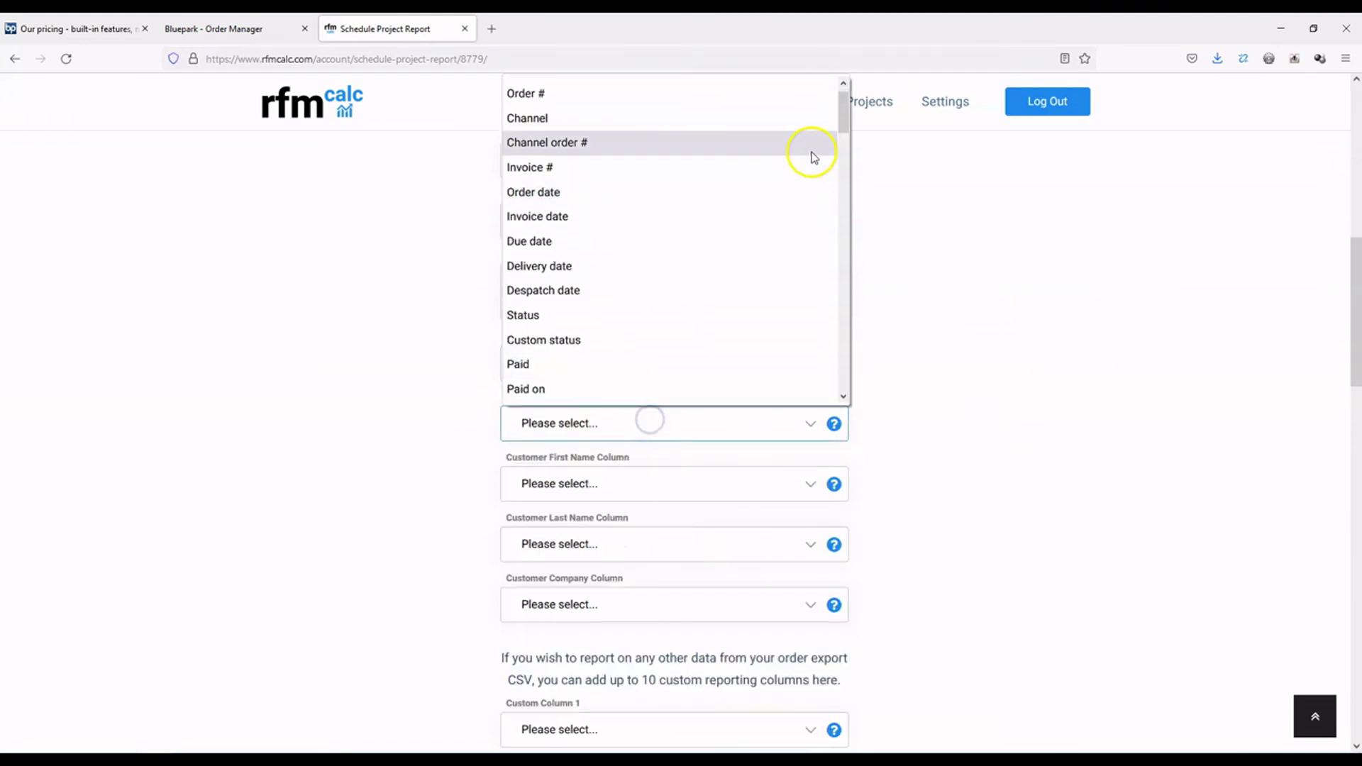
pyautogui.moveTo(842, 113); pyautogui.dragTo(848, 193)
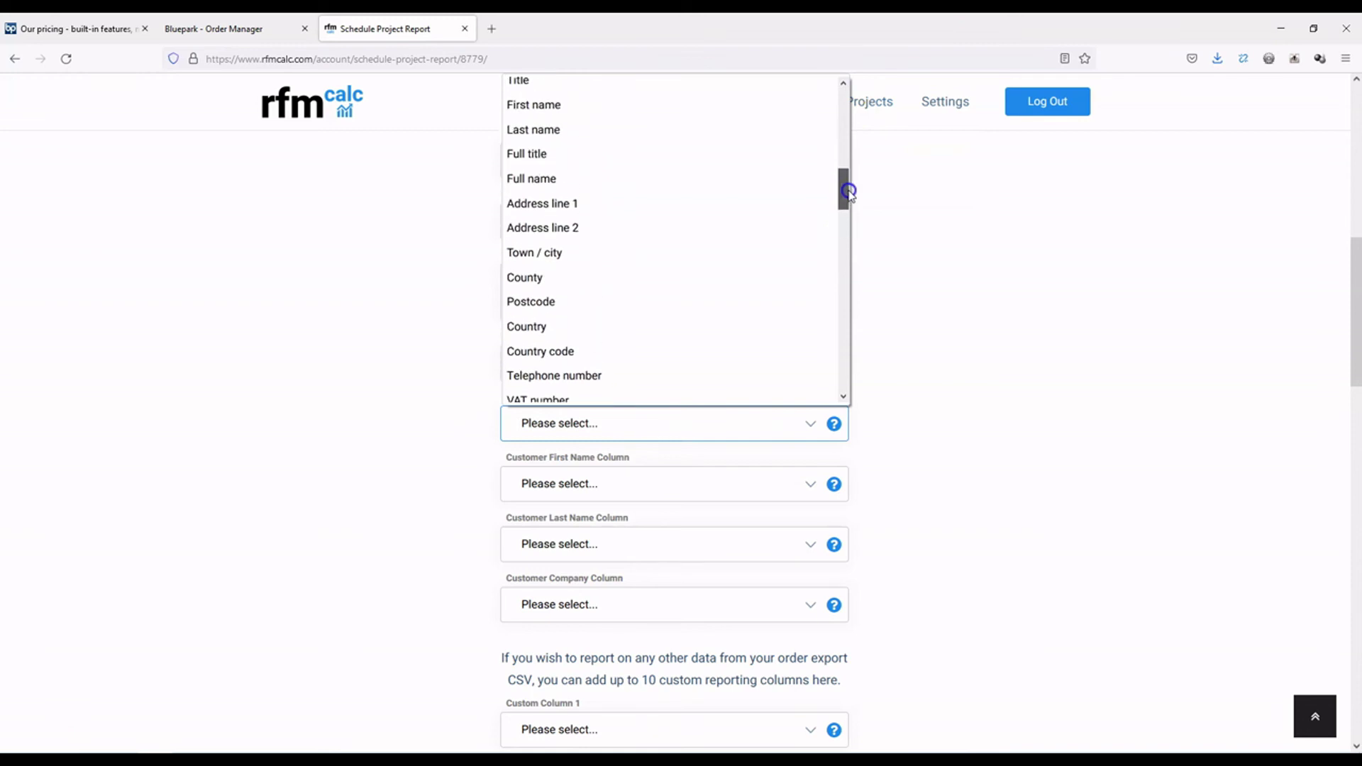
pyautogui.click(549, 376)
# Map the Customer First Name Column to First name and the Customer Last Name Column to Last name.
pyautogui.click(601, 489)
pyautogui.scroll(-4, 833, 173)
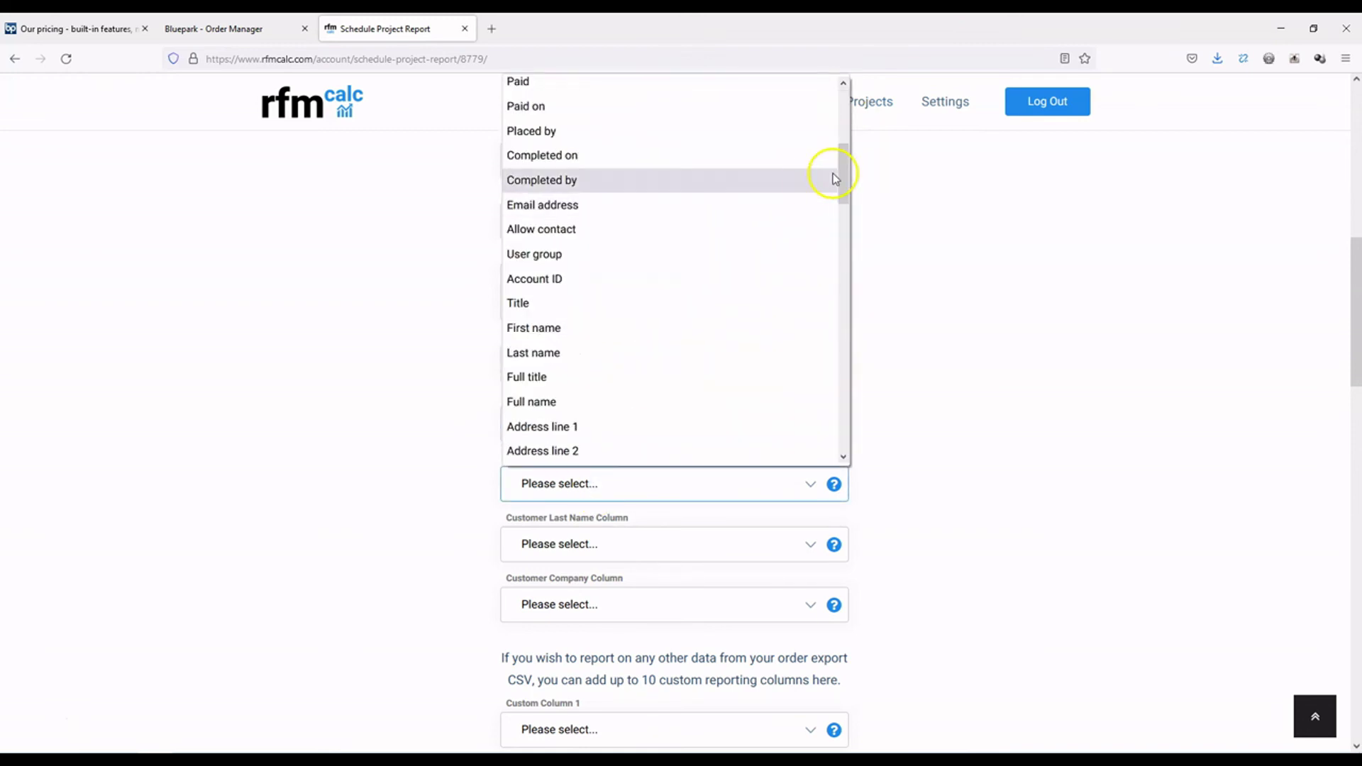
pyautogui.moveTo(845, 179); pyautogui.dragTo(847, 191)
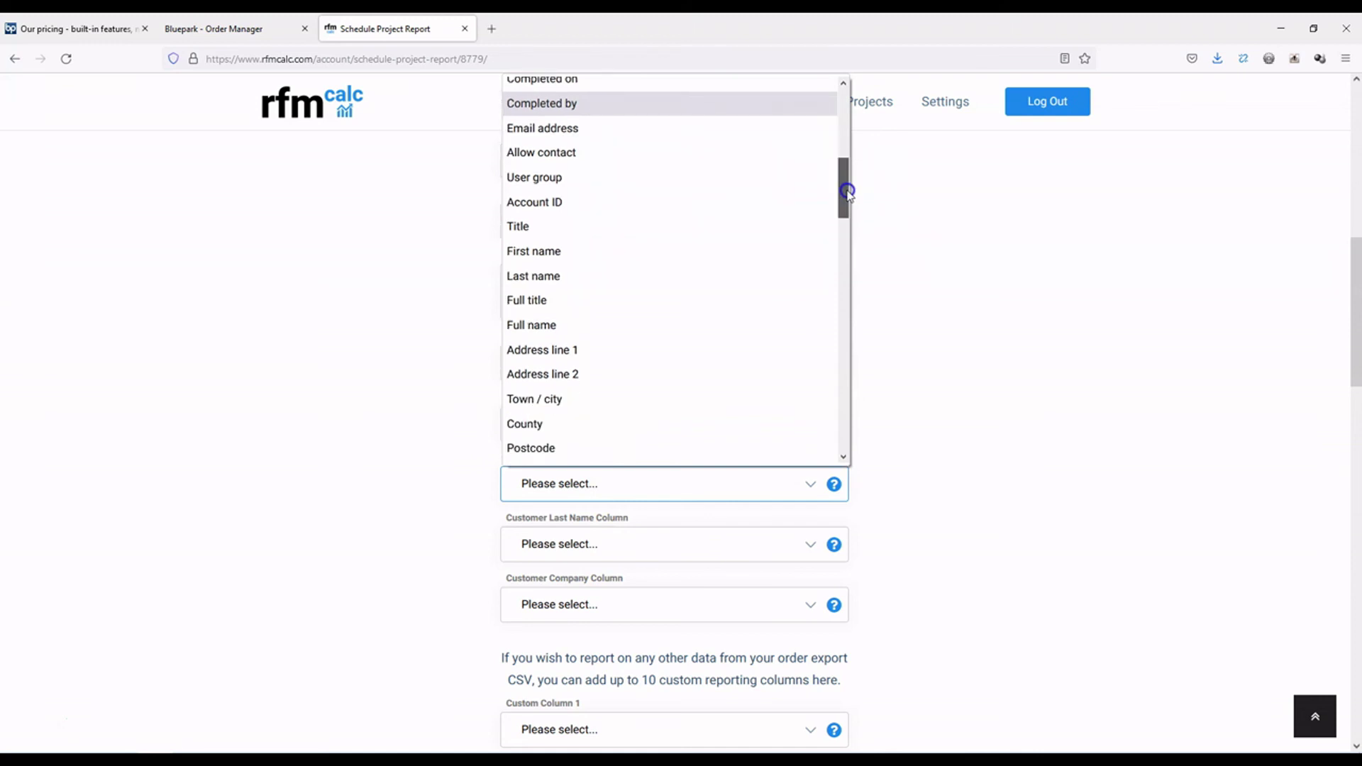
pyautogui.click(670, 261)
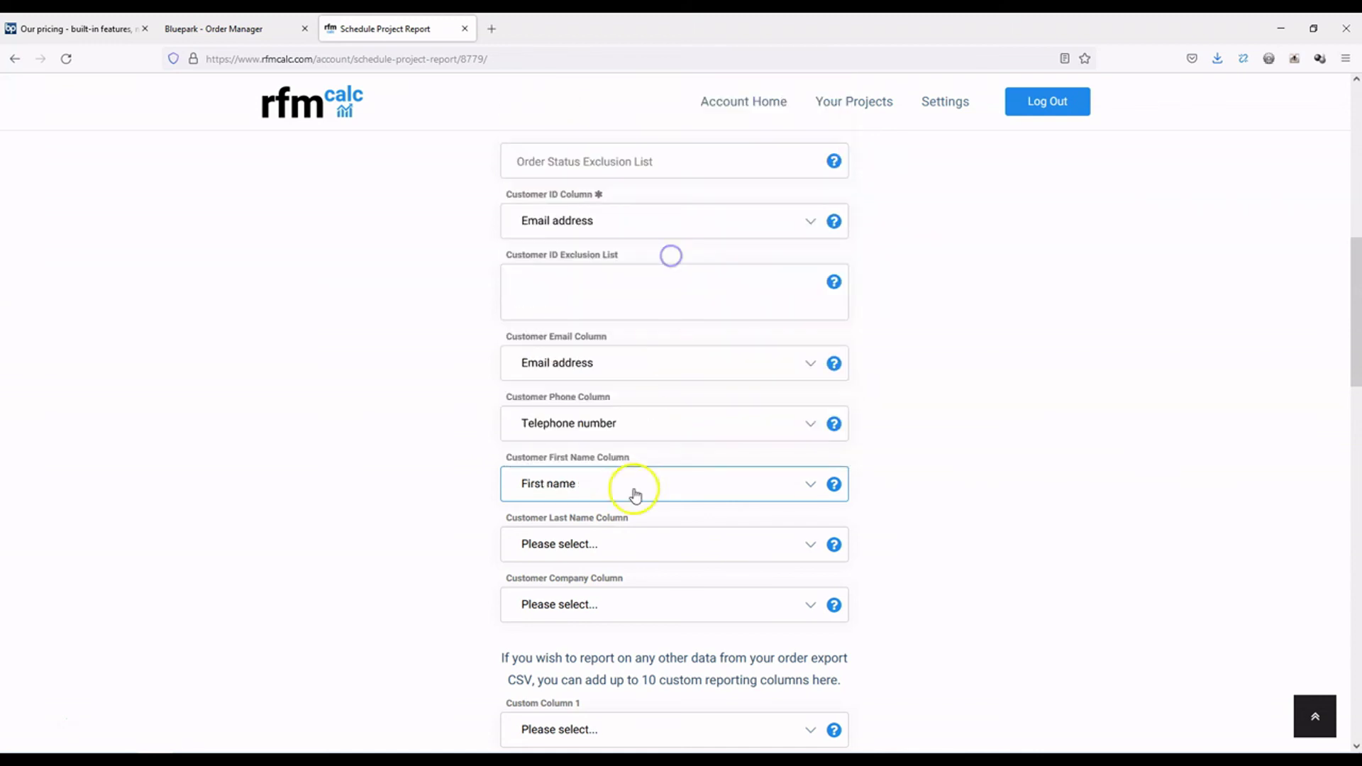
pyautogui.click(623, 550)
pyautogui.scroll(-1, 815, 143)
pyautogui.moveTo(849, 151); pyautogui.dragTo(836, 193)
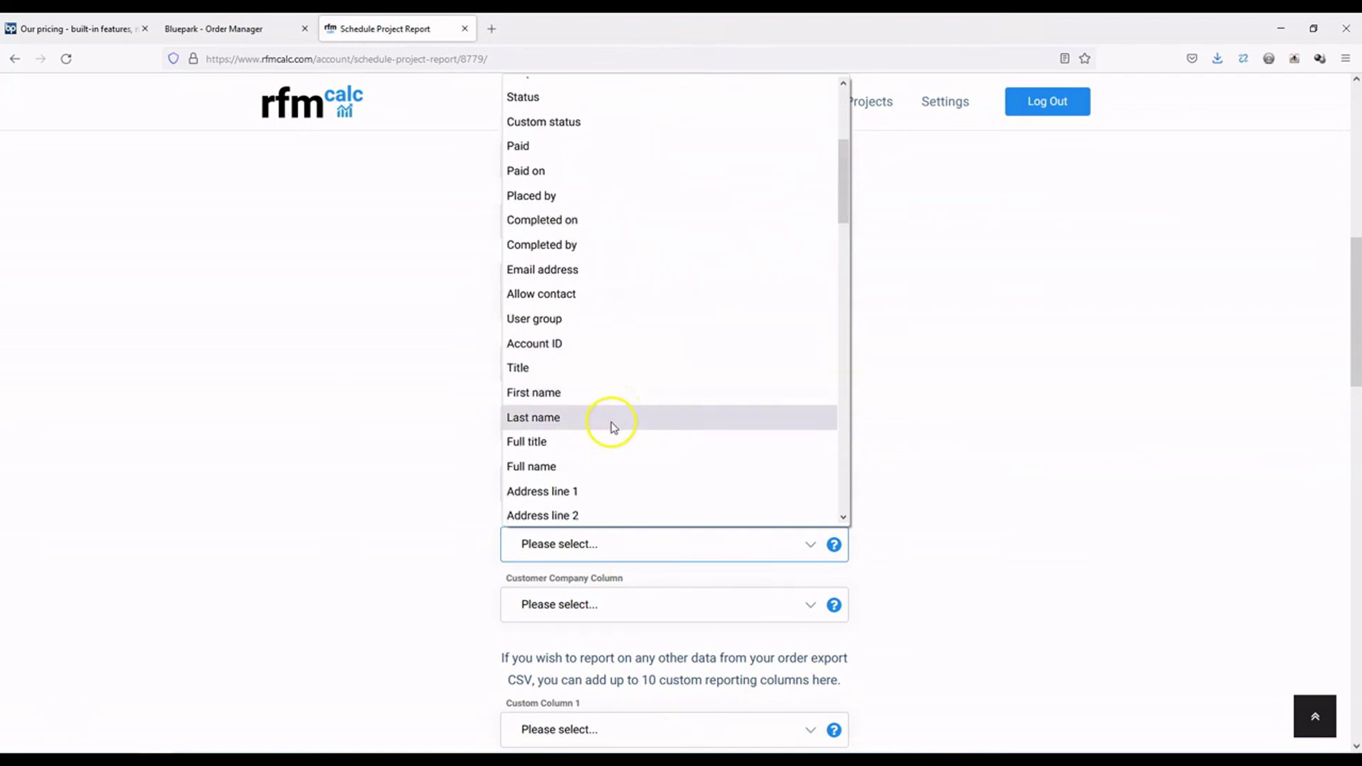
pyautogui.click(608, 420)
# Look for a company field among the Customer Company Column options and in orders.xlsx without selecting one.
pyautogui.click(611, 605)
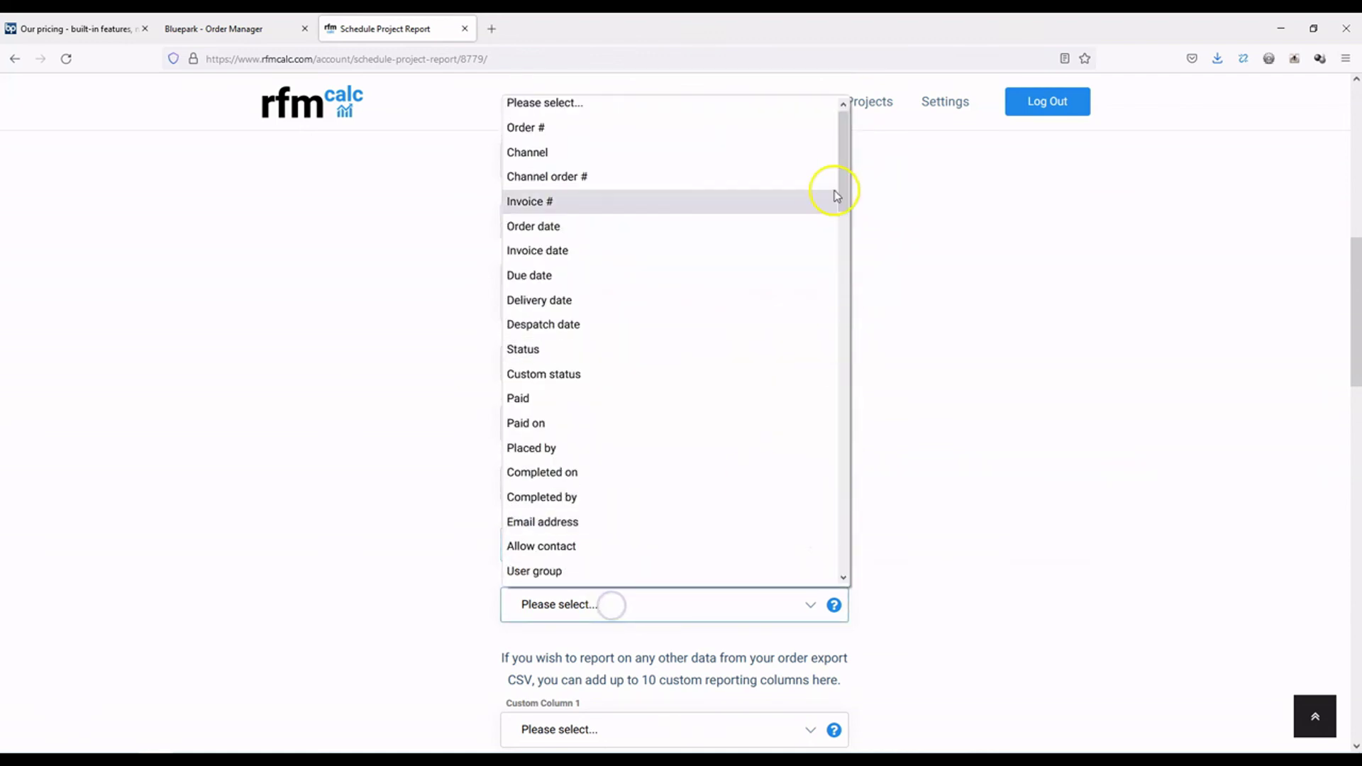
pyautogui.moveTo(840, 183); pyautogui.dragTo(870, 165)
pyautogui.click(943, 334)
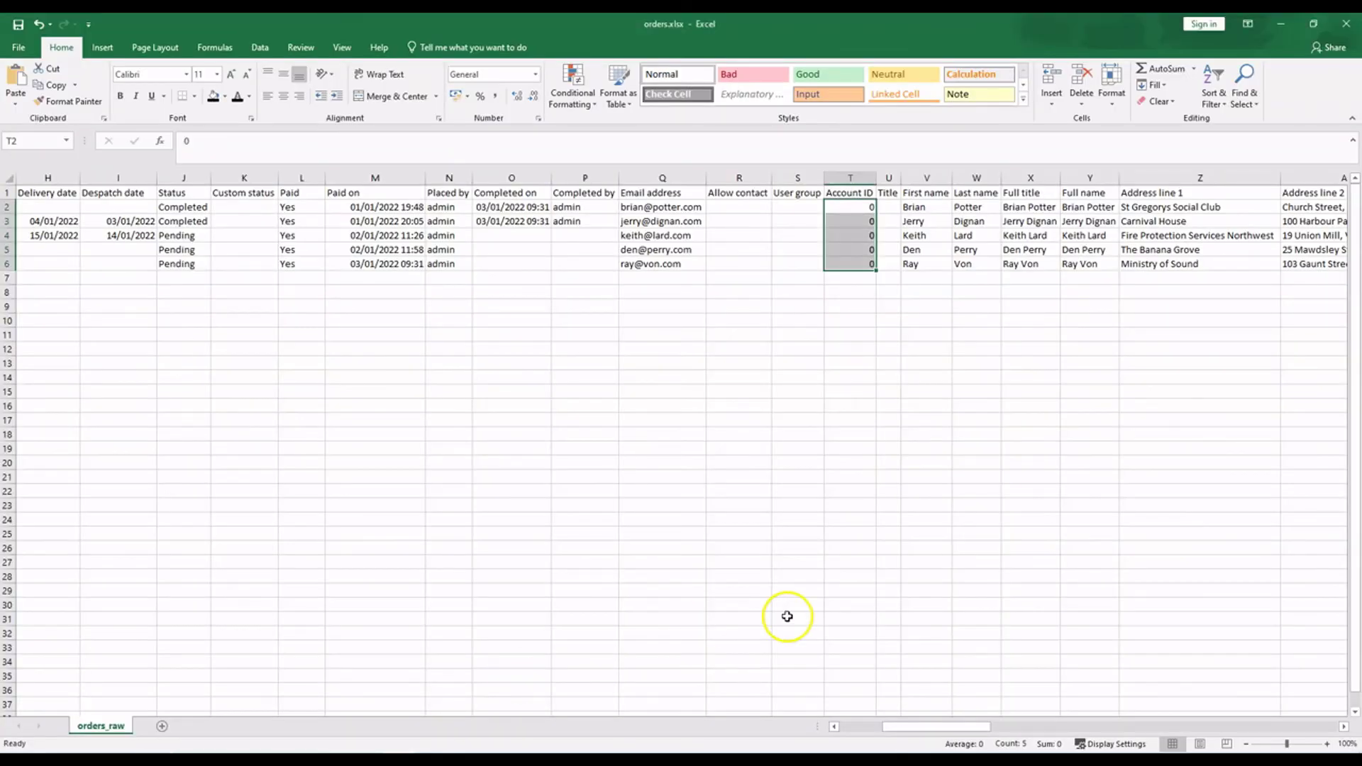
pyautogui.moveTo(947, 733); pyautogui.dragTo(854, 723)
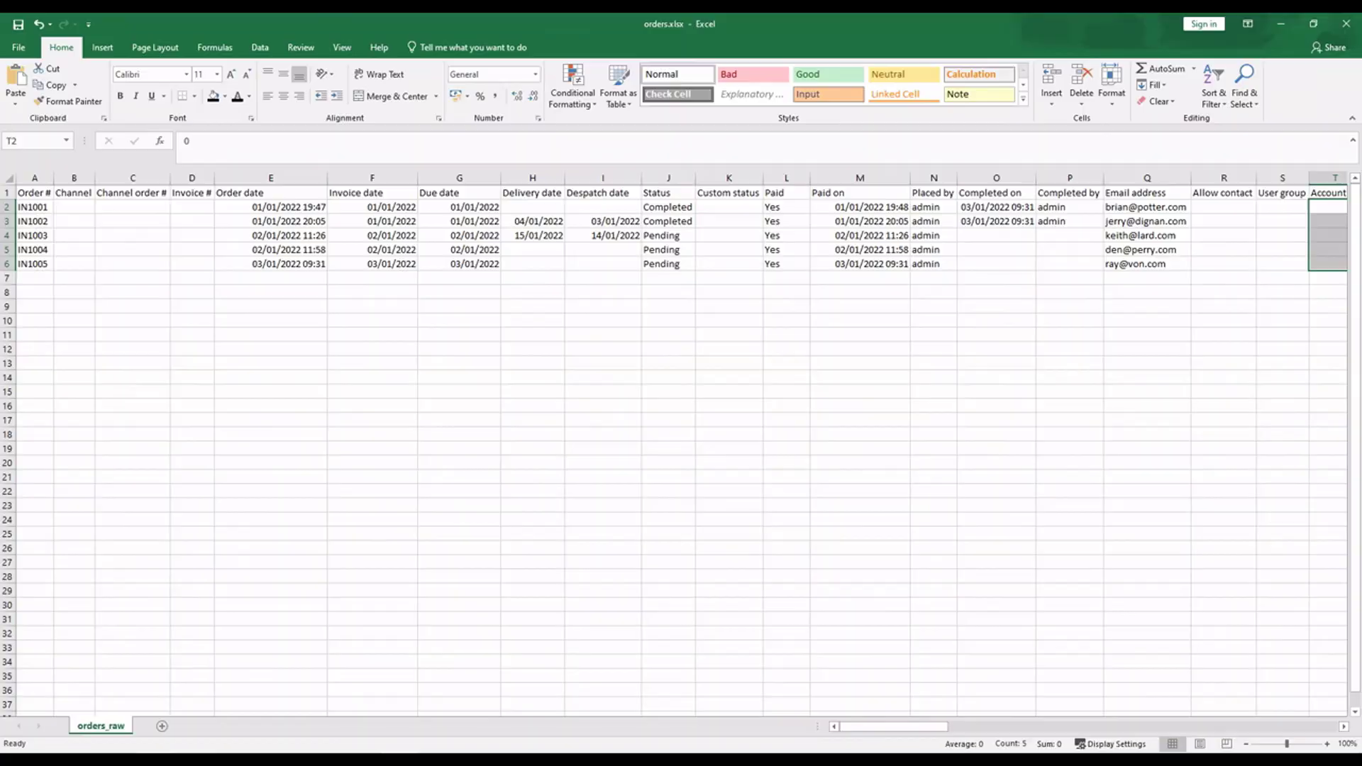
pyautogui.hotkey('alt', 'Tab')
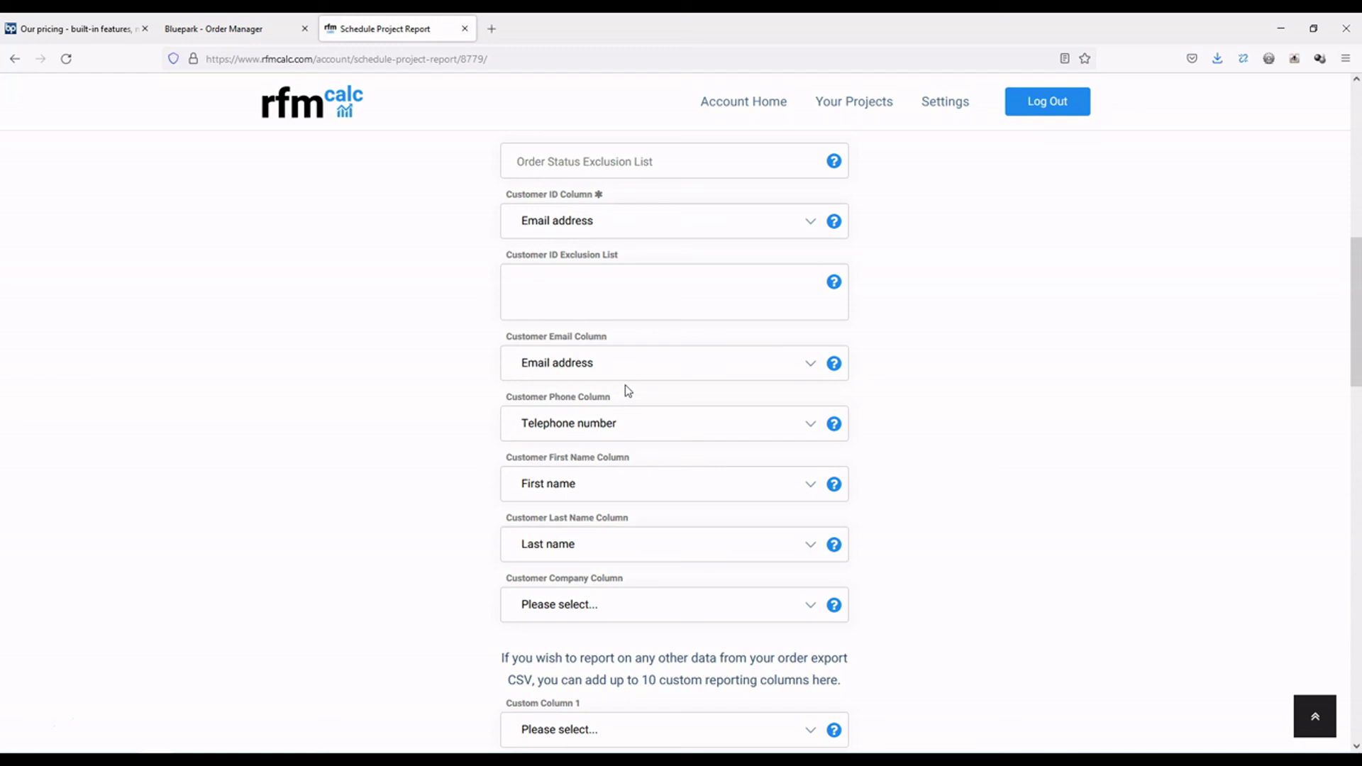
# Find the payment method column in orders.xlsx and map Custom Column 1 to Payment method.
pyautogui.scroll(-4, 958, 395)
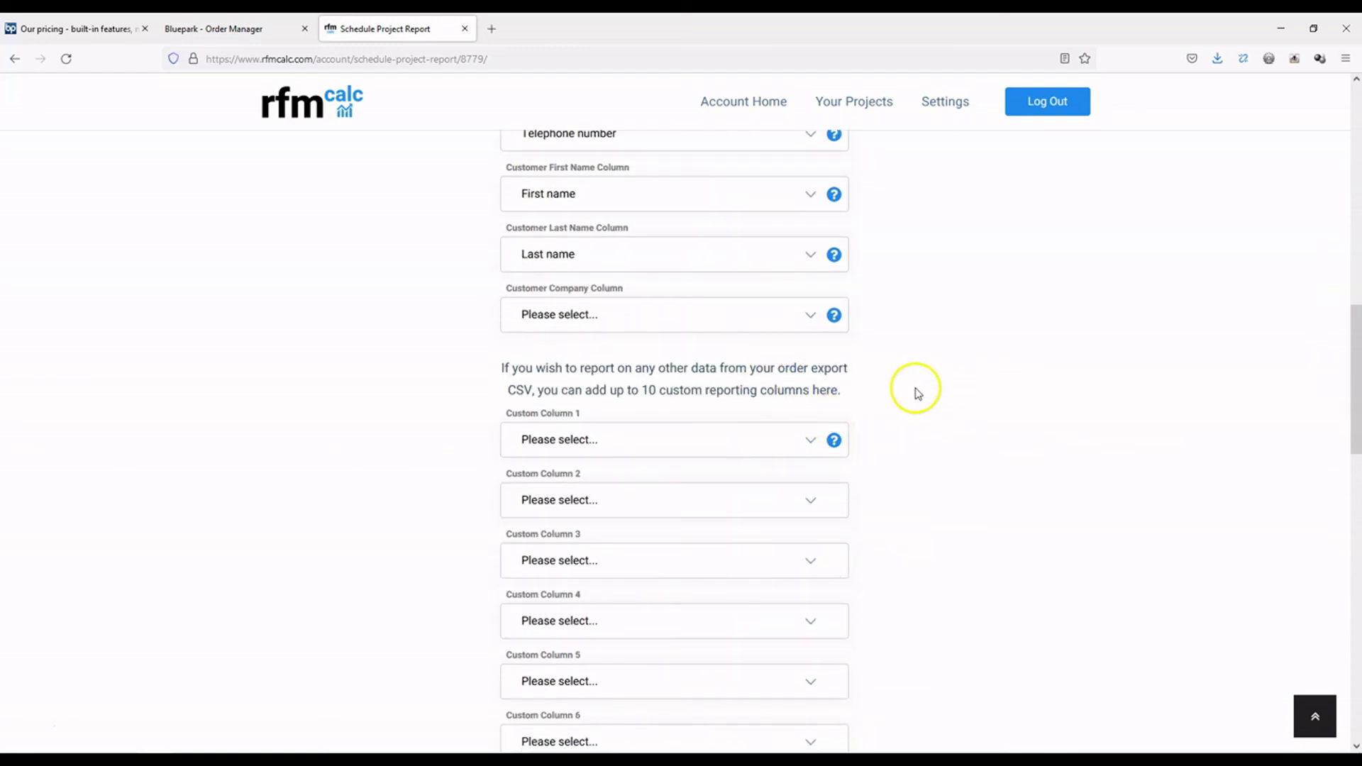
pyautogui.scroll(-1, 926, 396)
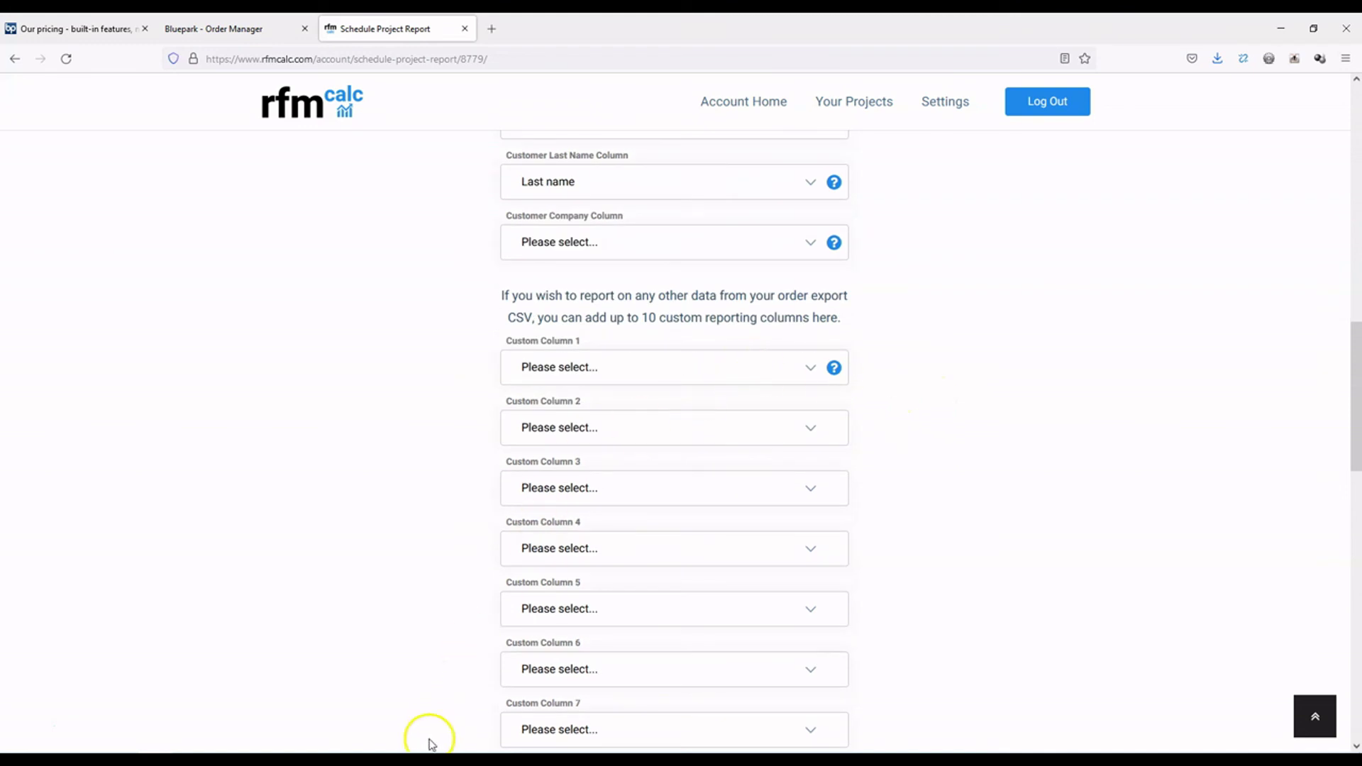
pyautogui.click(426, 759)
pyautogui.moveTo(899, 727); pyautogui.dragTo(1156, 672)
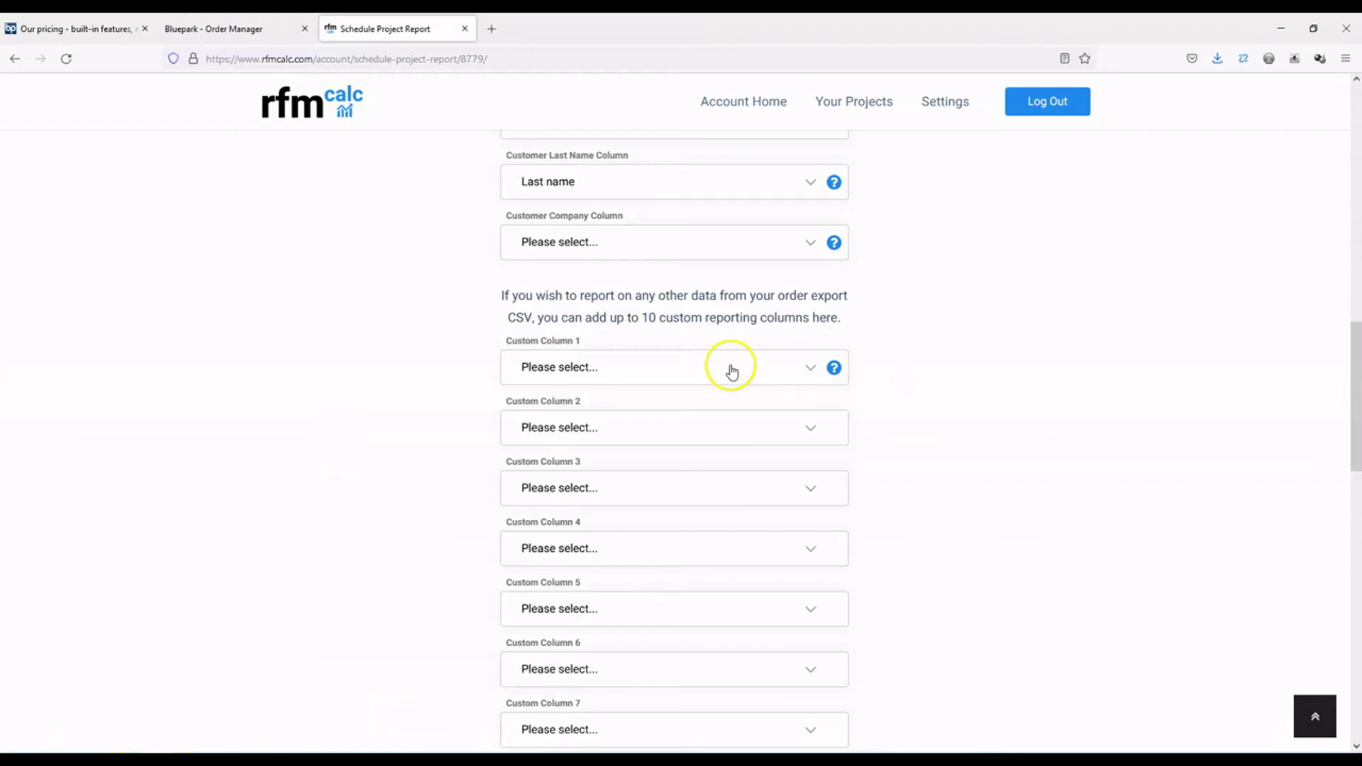
pyautogui.click(730, 367)
pyautogui.moveTo(851, 426); pyautogui.dragTo(849, 590)
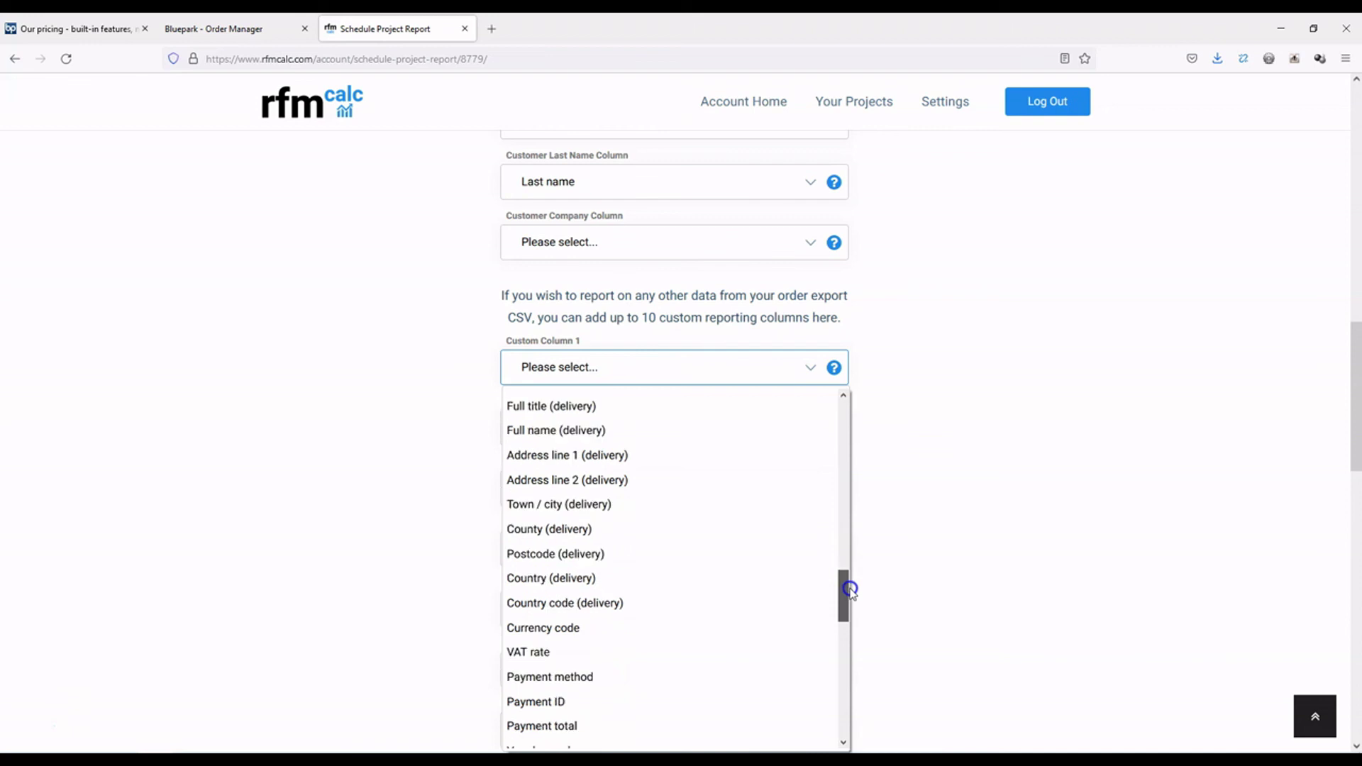
pyautogui.click(607, 676)
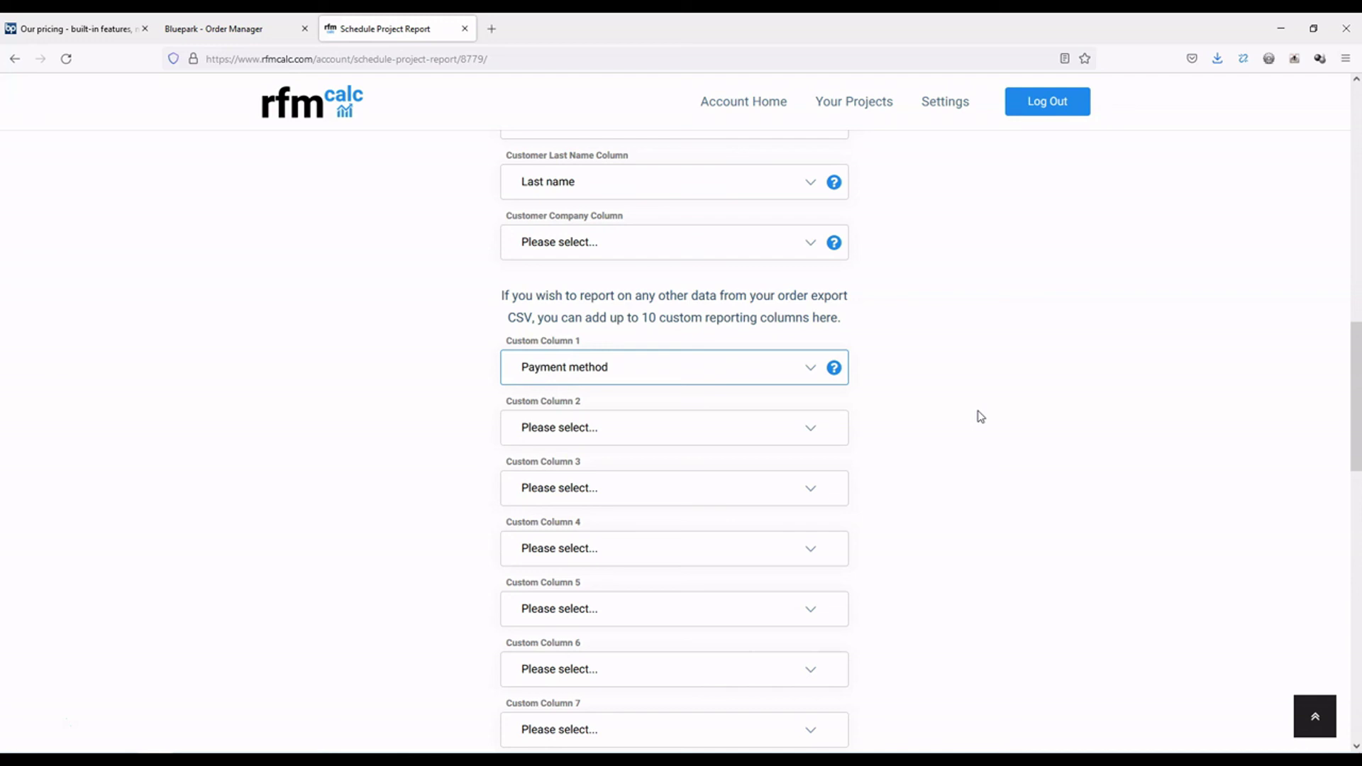
# Find the device type column in orders.xlsx and map Custom Column 2 to Device type.
pyautogui.click(407, 760)
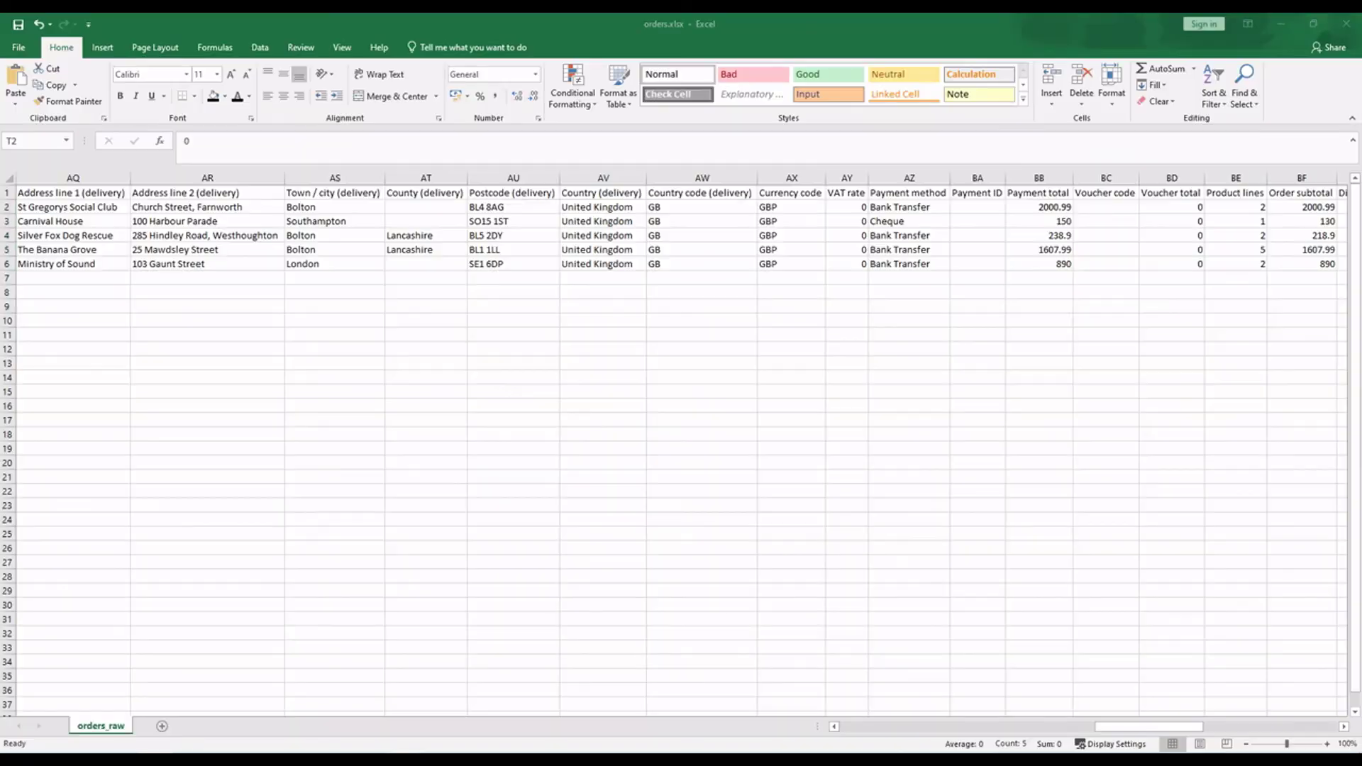
pyautogui.moveTo(1139, 728); pyautogui.dragTo(1280, 725)
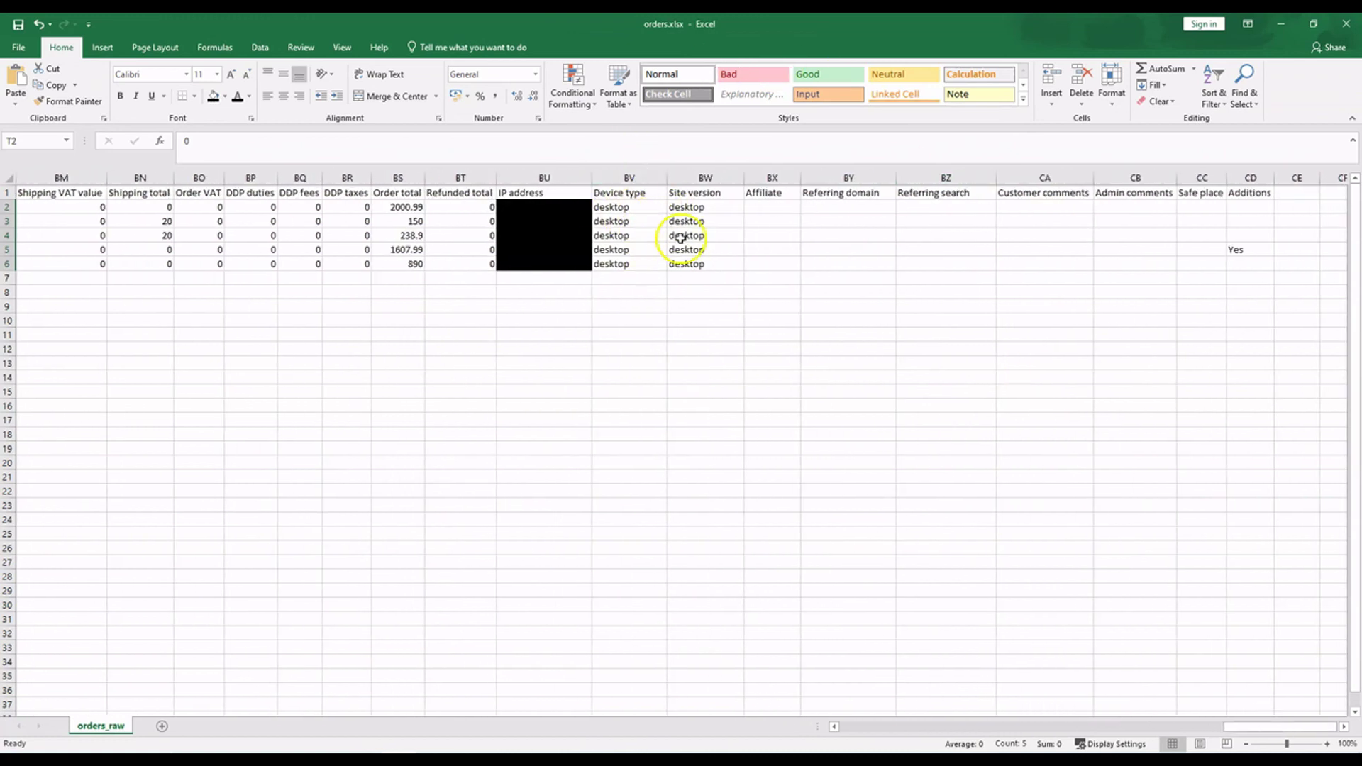
pyautogui.click(203, 761)
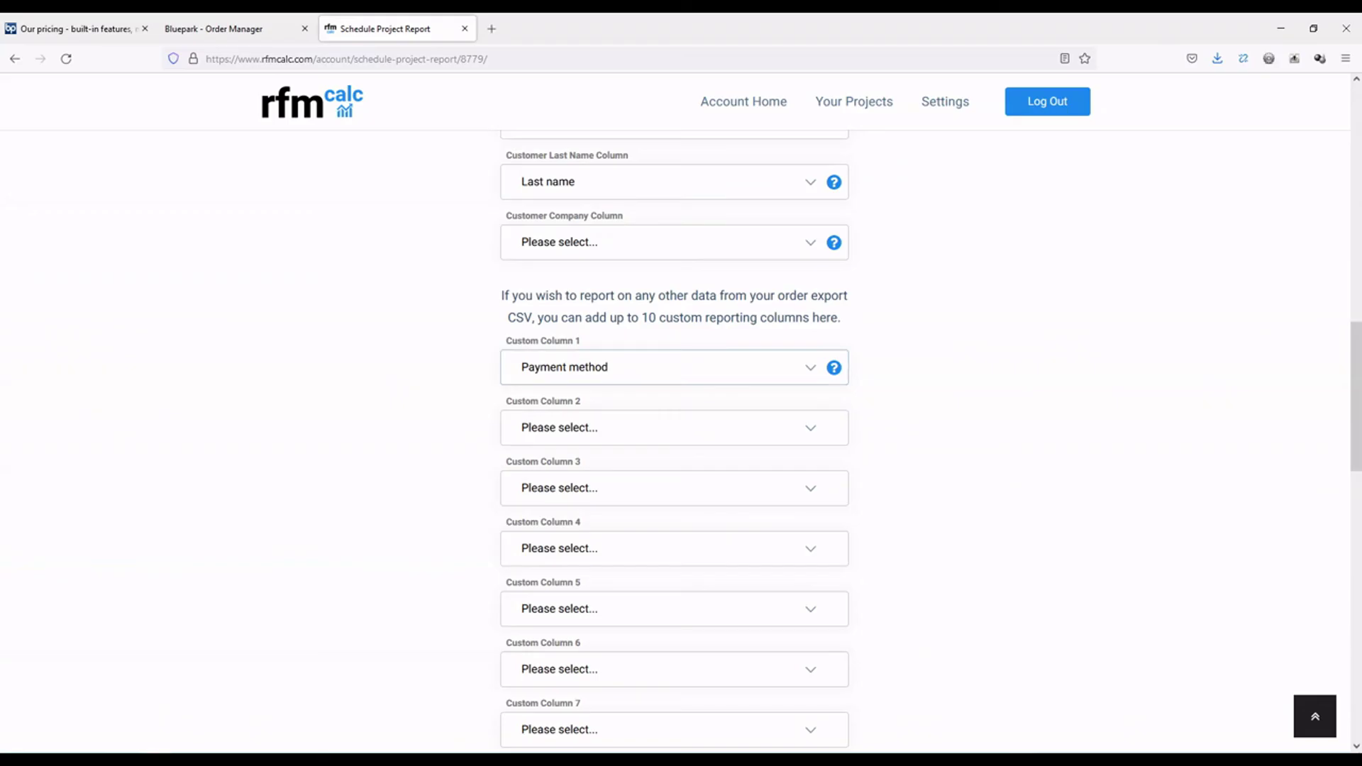
pyautogui.click(802, 431)
pyautogui.moveTo(847, 107); pyautogui.dragTo(855, 369)
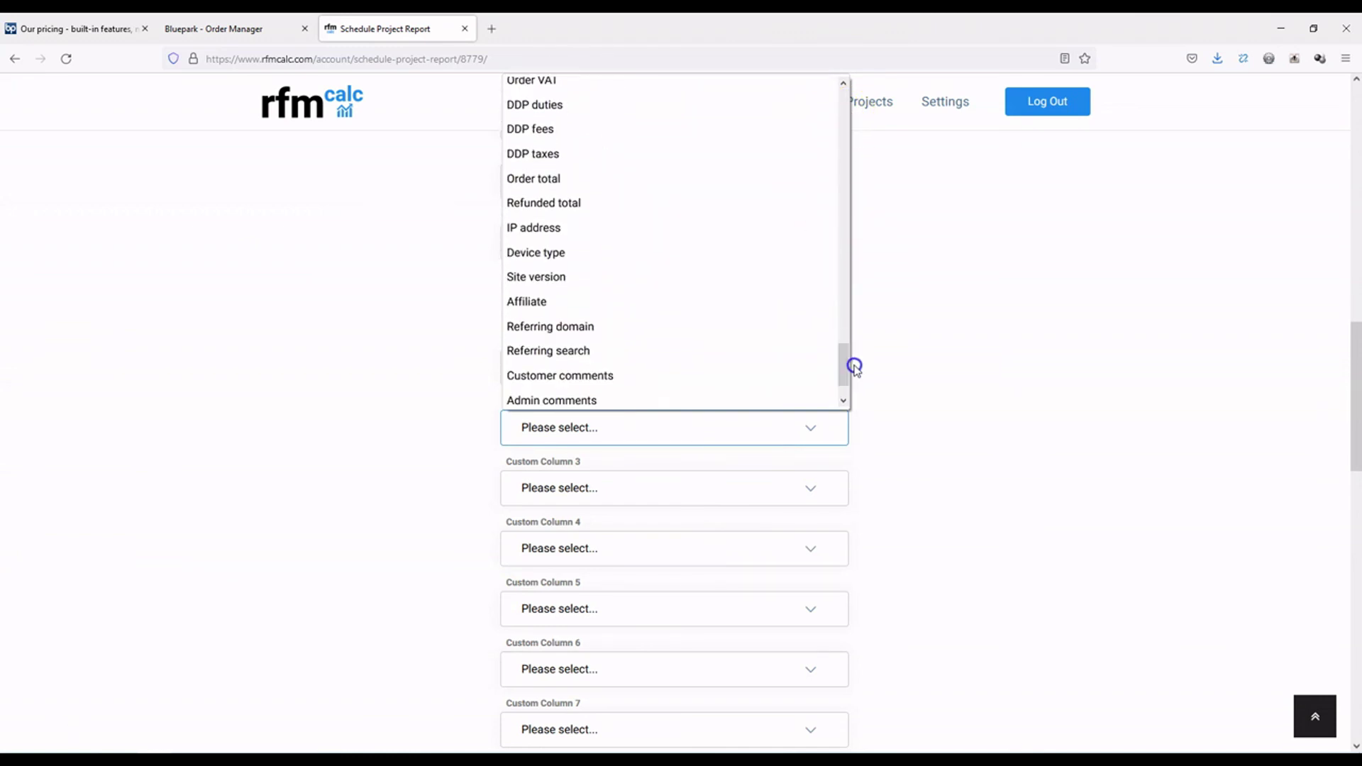
pyautogui.click(639, 253)
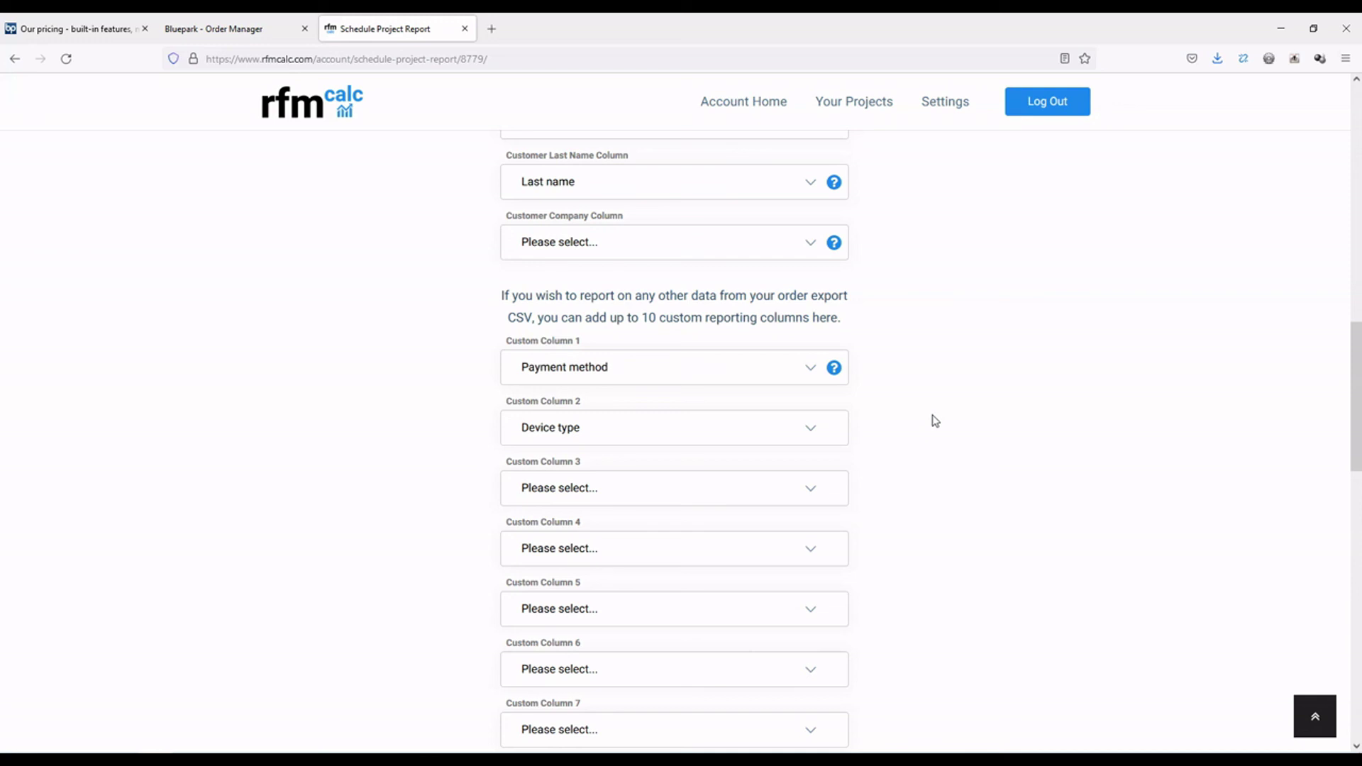
# Check the remaining columns in orders.xlsx, return to the Schedule Project Report form in Firefox, and name the report Test Bluepark 1.
pyautogui.click(390, 760)
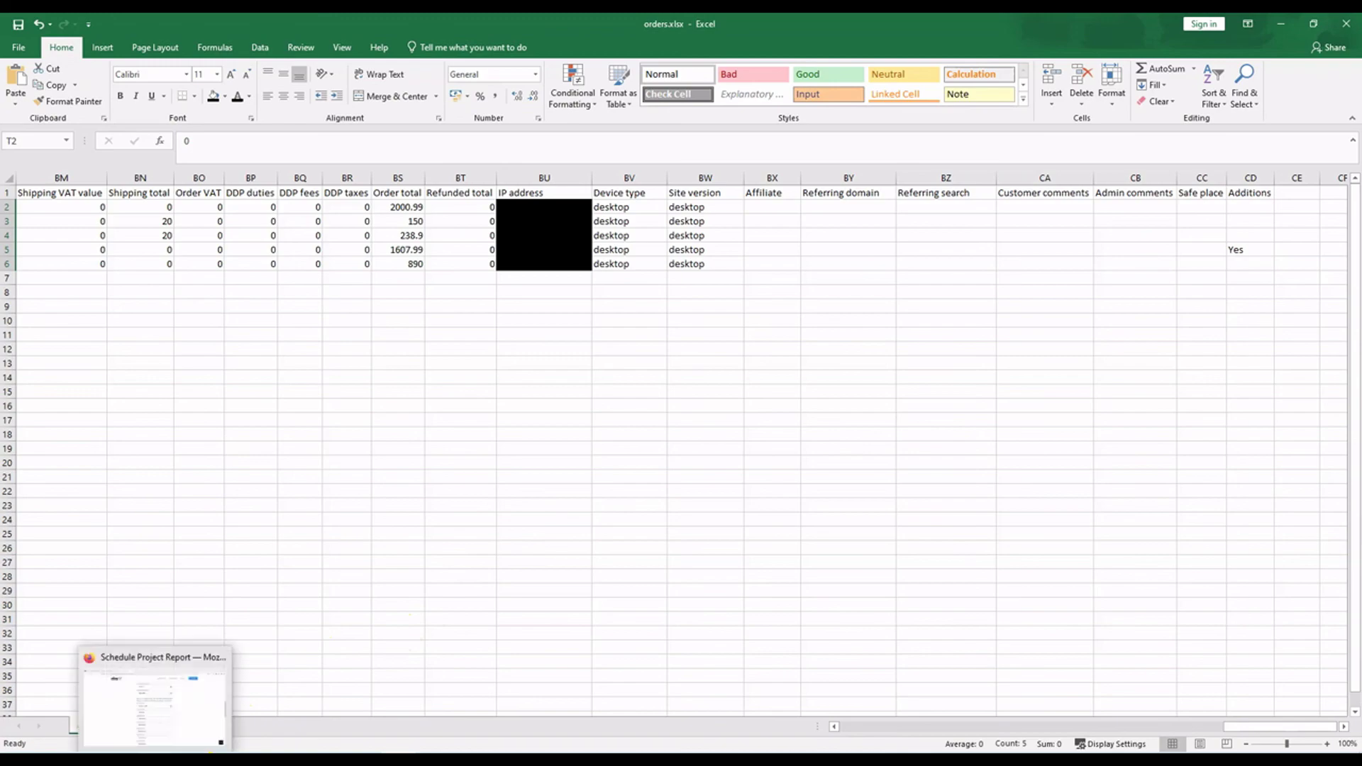
pyautogui.click(152, 699)
pyautogui.scroll(-2, 770, 358)
pyautogui.scroll(-4, 770, 358)
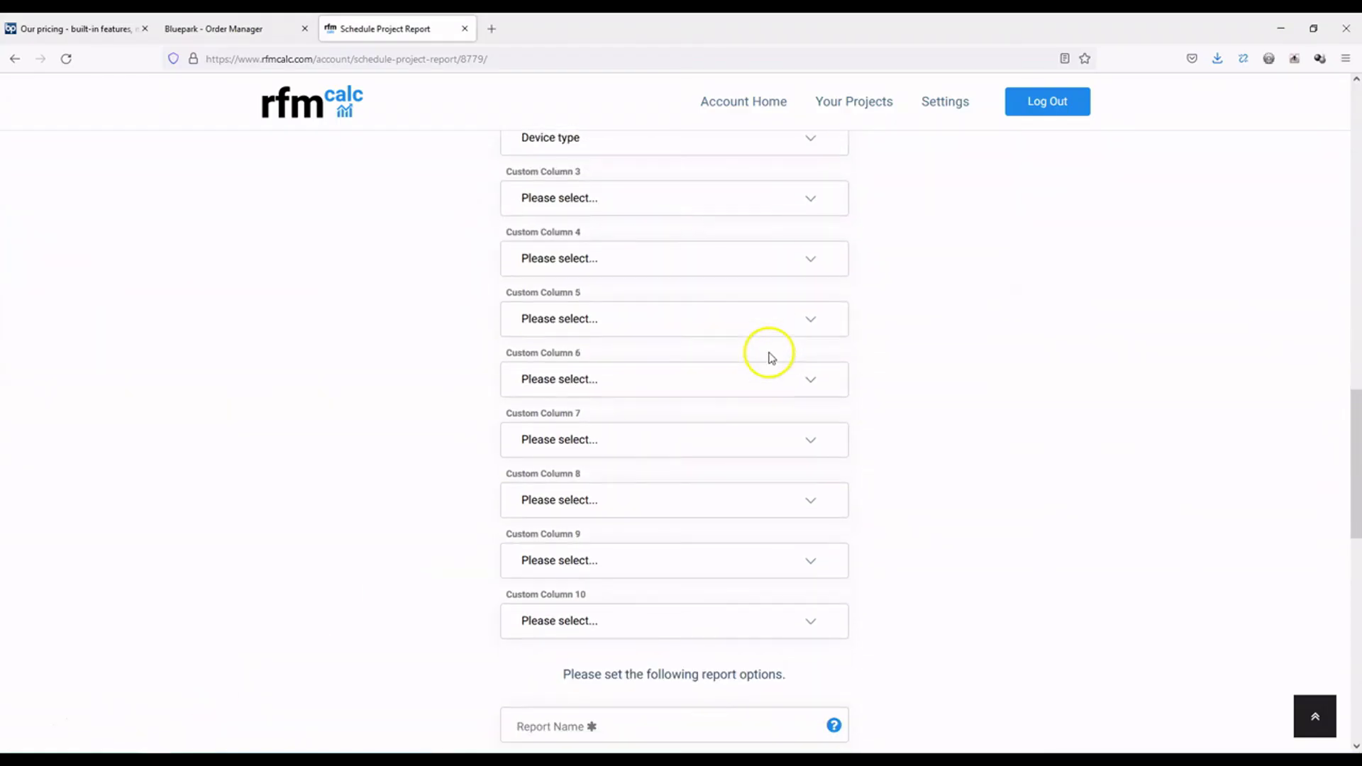
pyautogui.click(598, 577)
pyautogui.write('Tes')
pyautogui.press('BackSpace')
pyautogui.write('s')
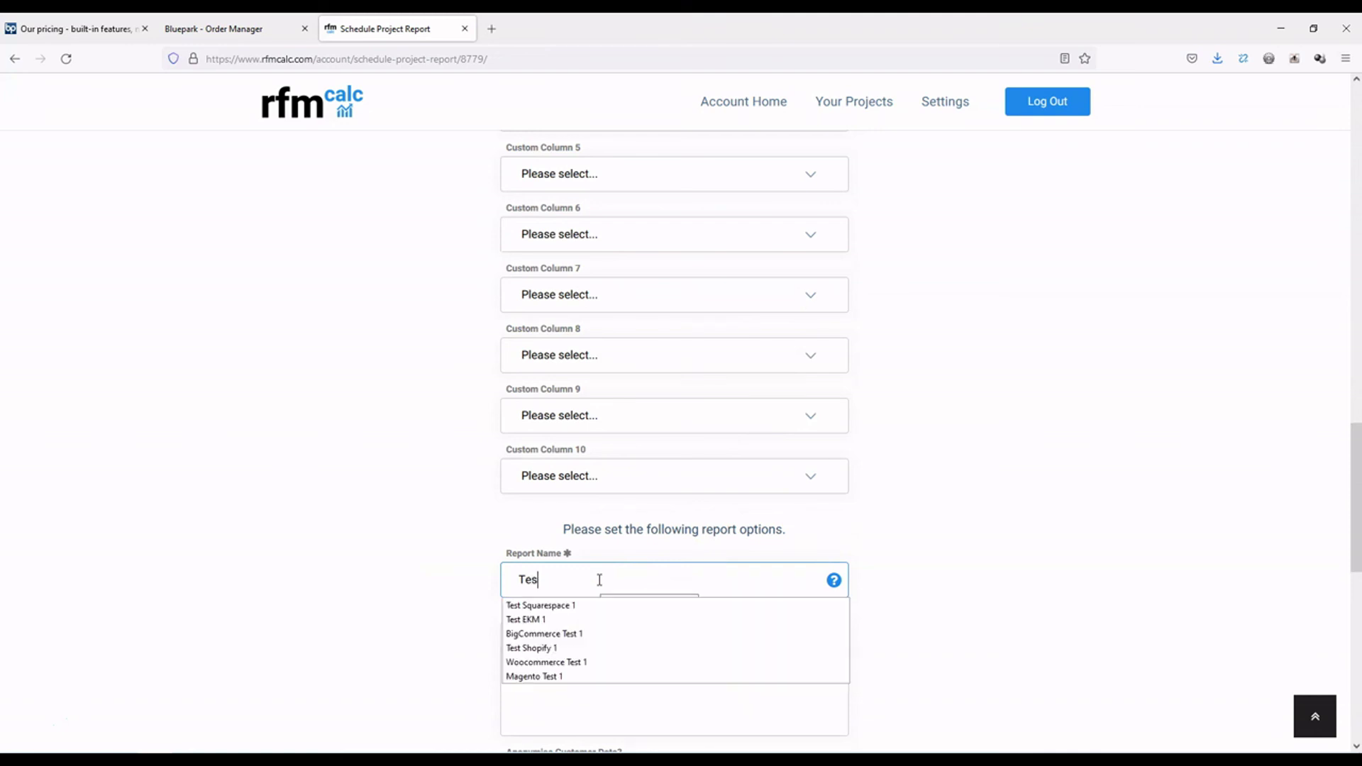
pyautogui.write('t Bluepark 1')
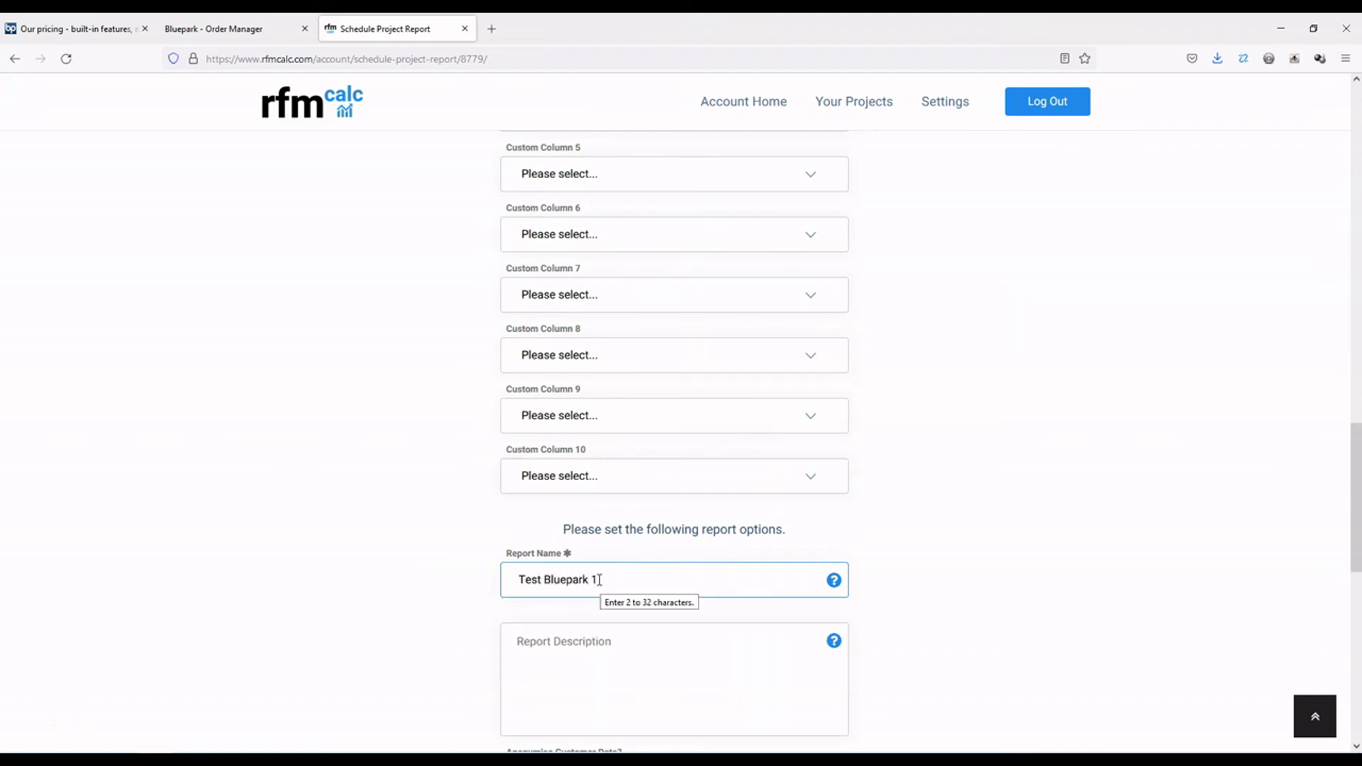
# Keep Anonymise Customer Data set to No and enable overwriting the default project column mappings.
pyautogui.scroll(-4, 645, 532)
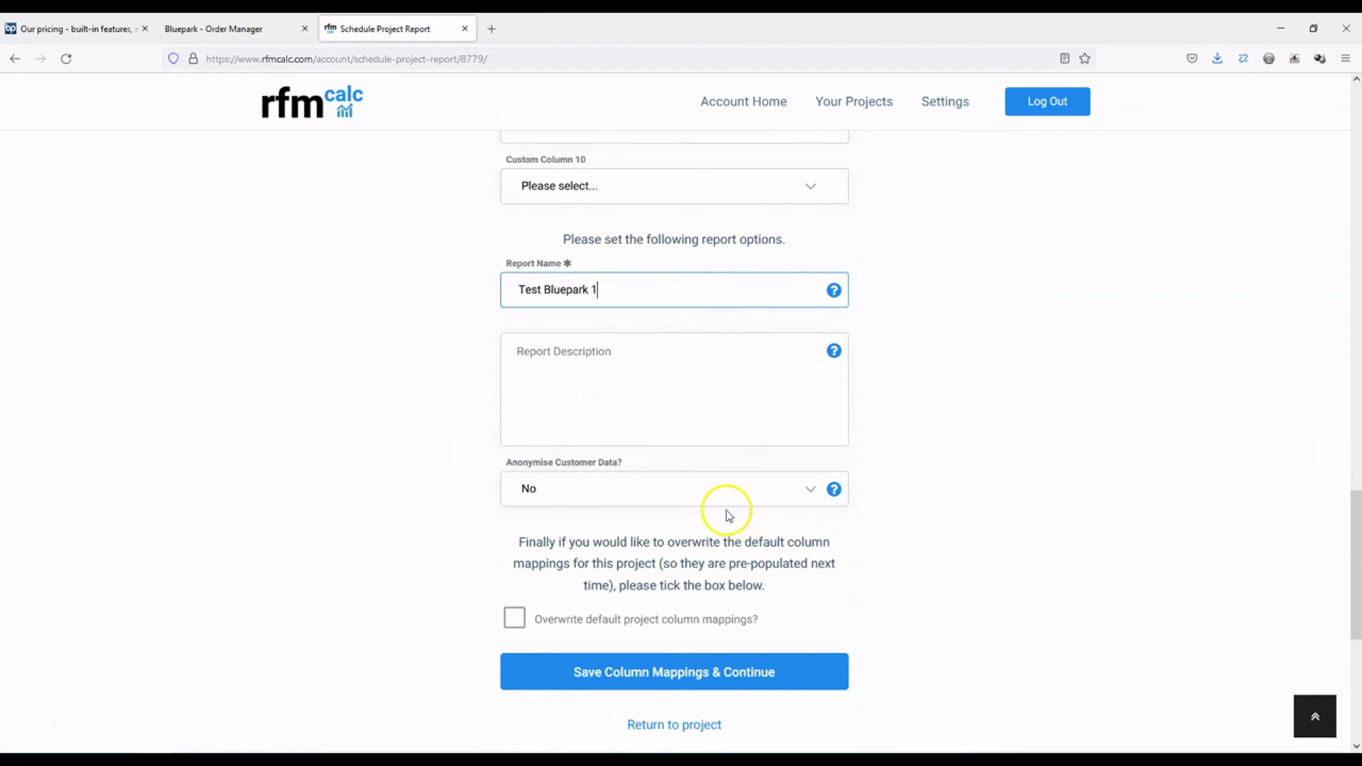
pyautogui.click(682, 496)
pyautogui.click(515, 617)
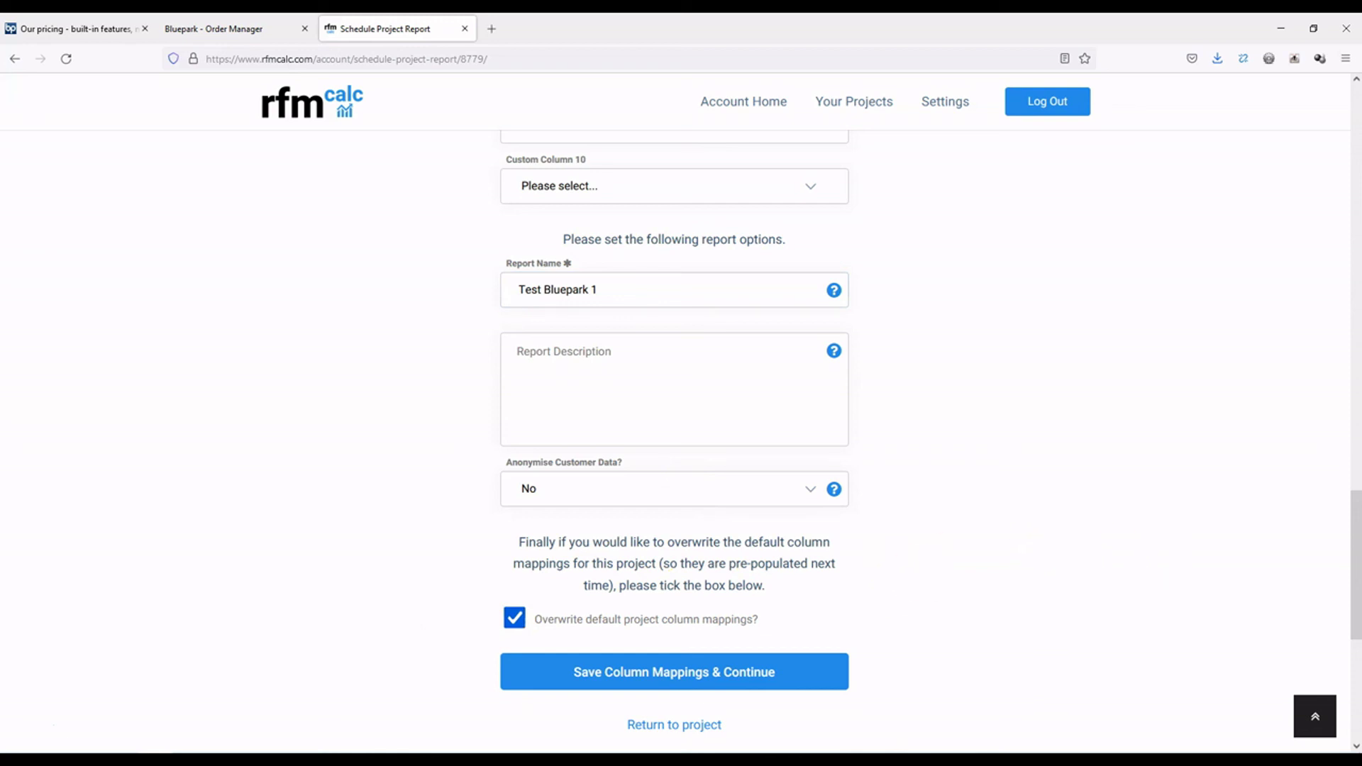
# Review the mapped order, customer and custom columns, and save the column mappings to submit the report.
pyautogui.moveTo(1353, 624); pyautogui.dragTo(1353, 266)
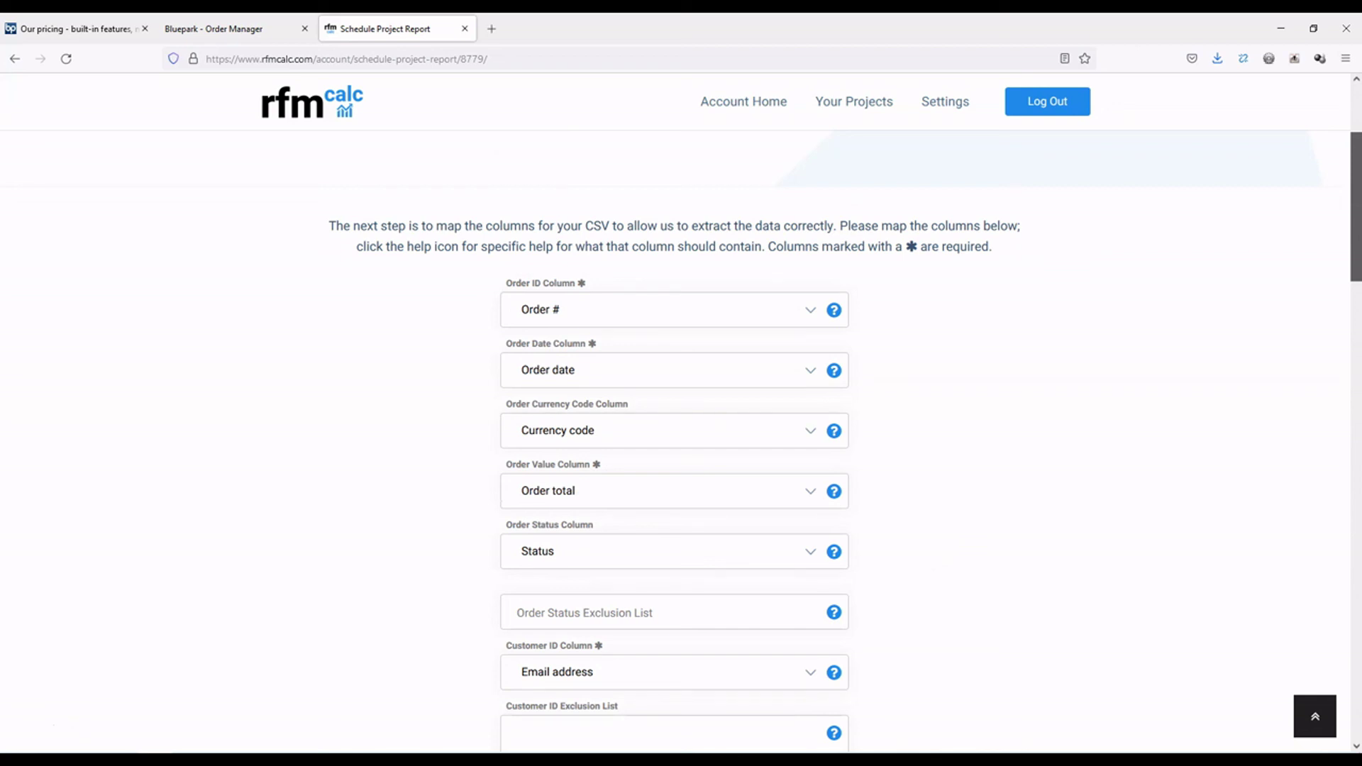
pyautogui.moveTo(1354, 266); pyautogui.dragTo(1326, 395)
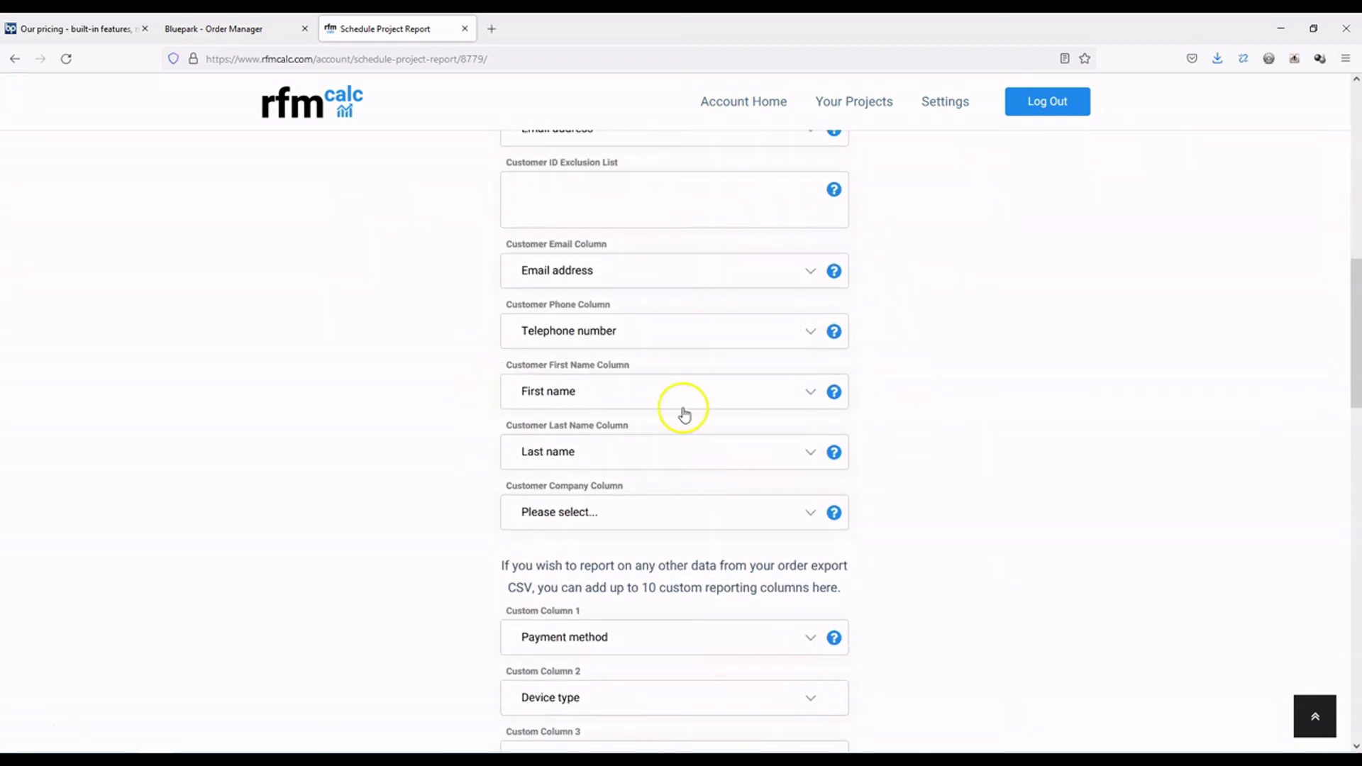
pyautogui.moveTo(1351, 356); pyautogui.dragTo(1284, 593)
pyautogui.click(692, 630)
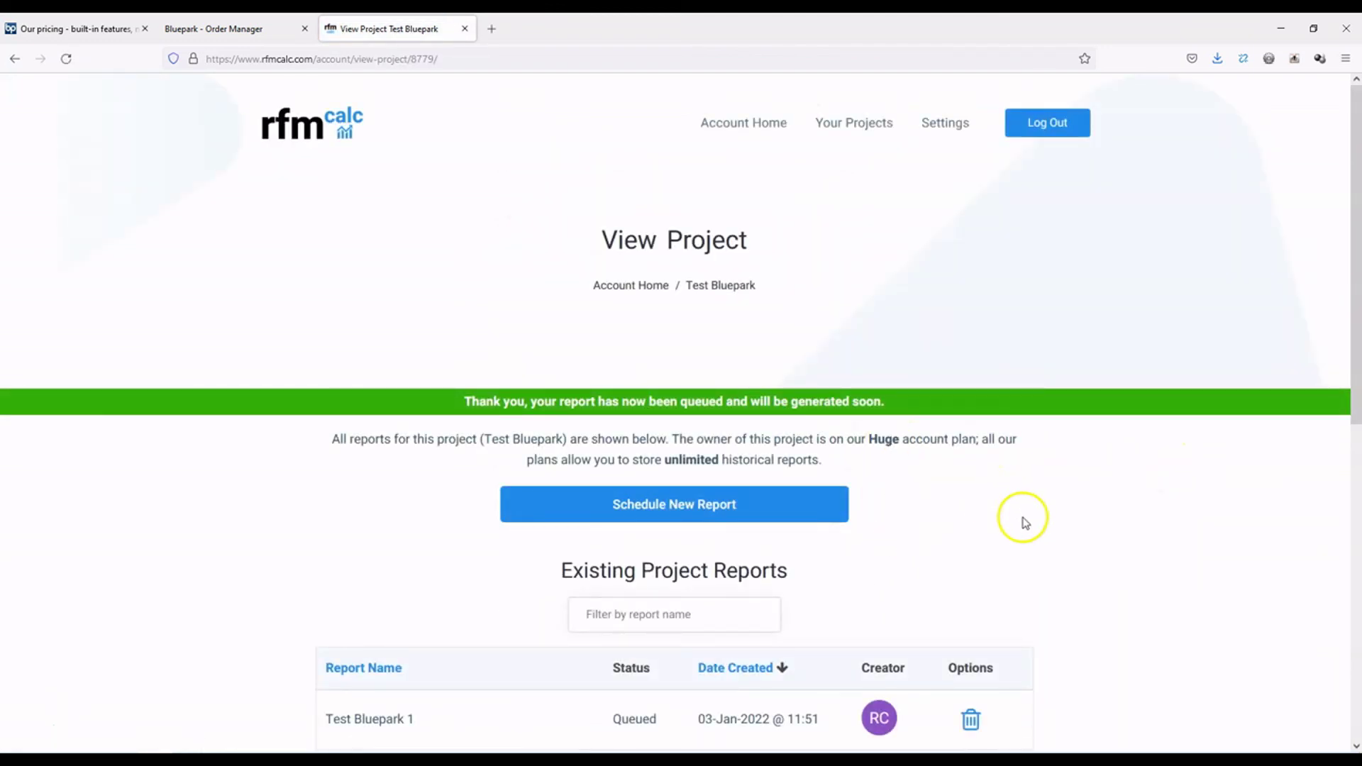
pyautogui.scroll(-2, 1064, 511)
pyautogui.scroll(1, 1096, 505)
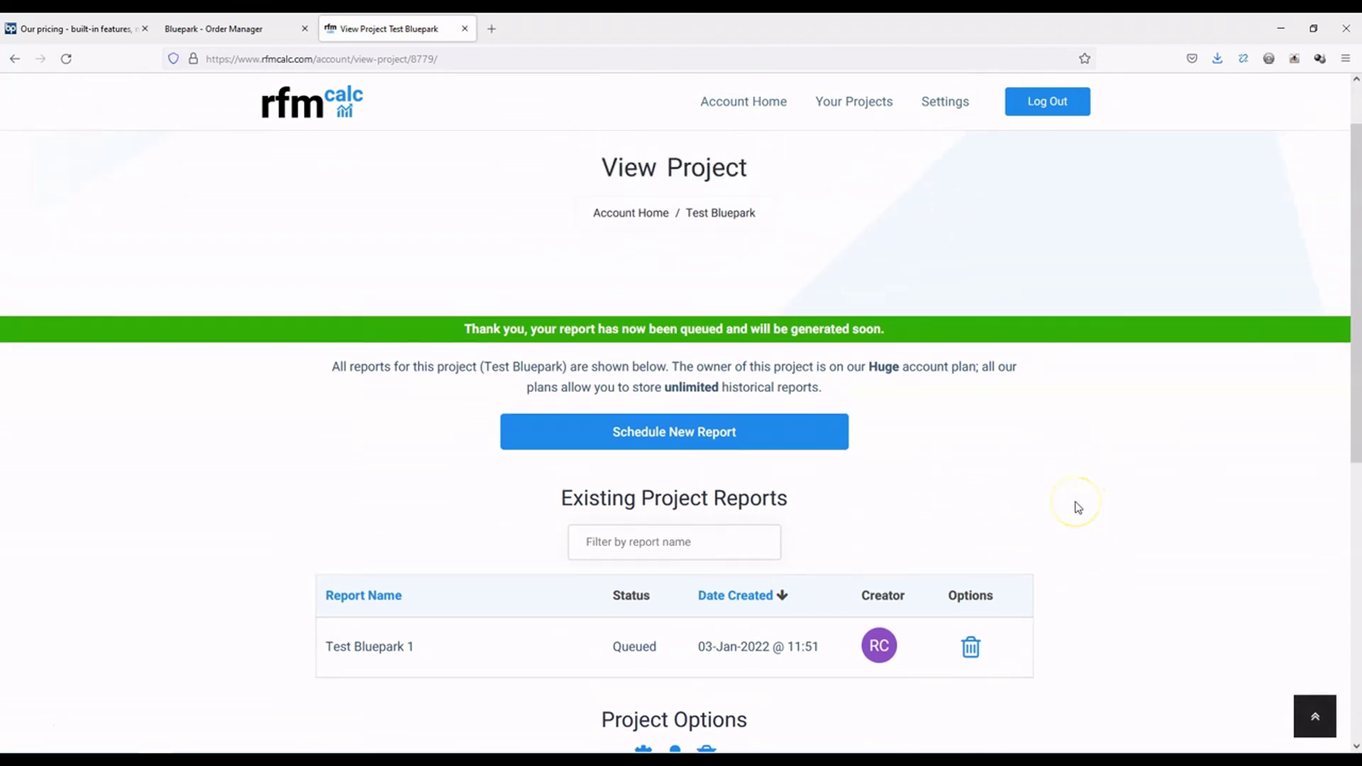